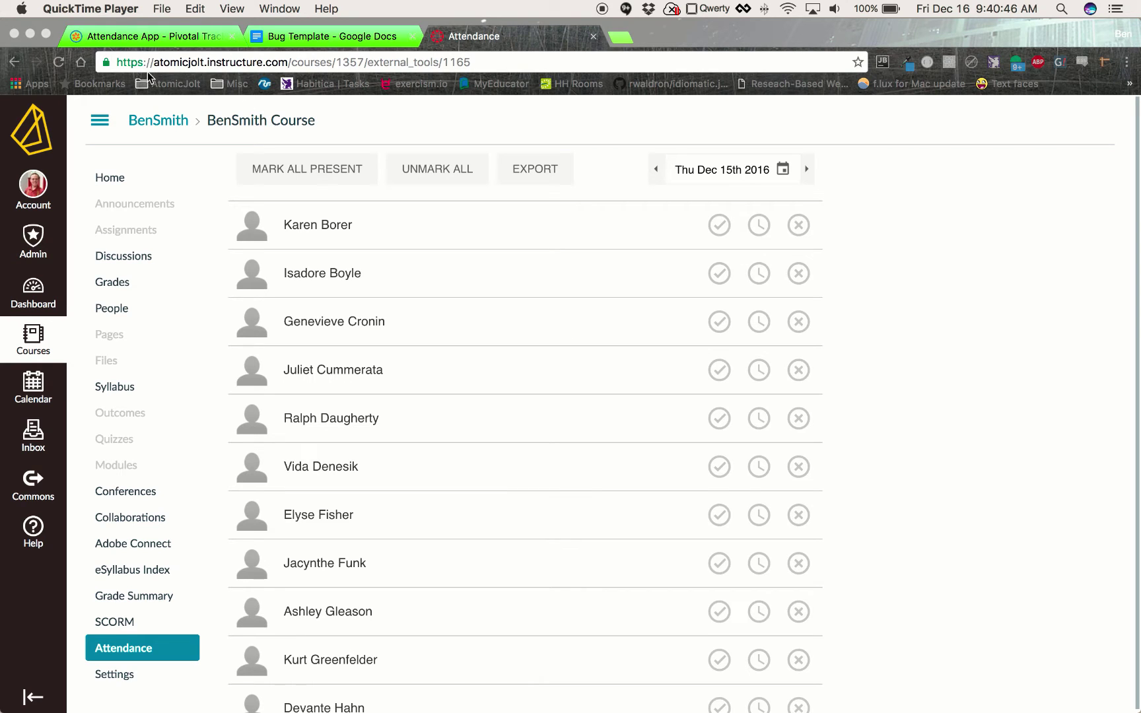
Step: Reload the Attendance tool, step back to Thu Dec 15th 2016 and mark all students present
{"action": "left_click", "coordinate": [58, 63]}
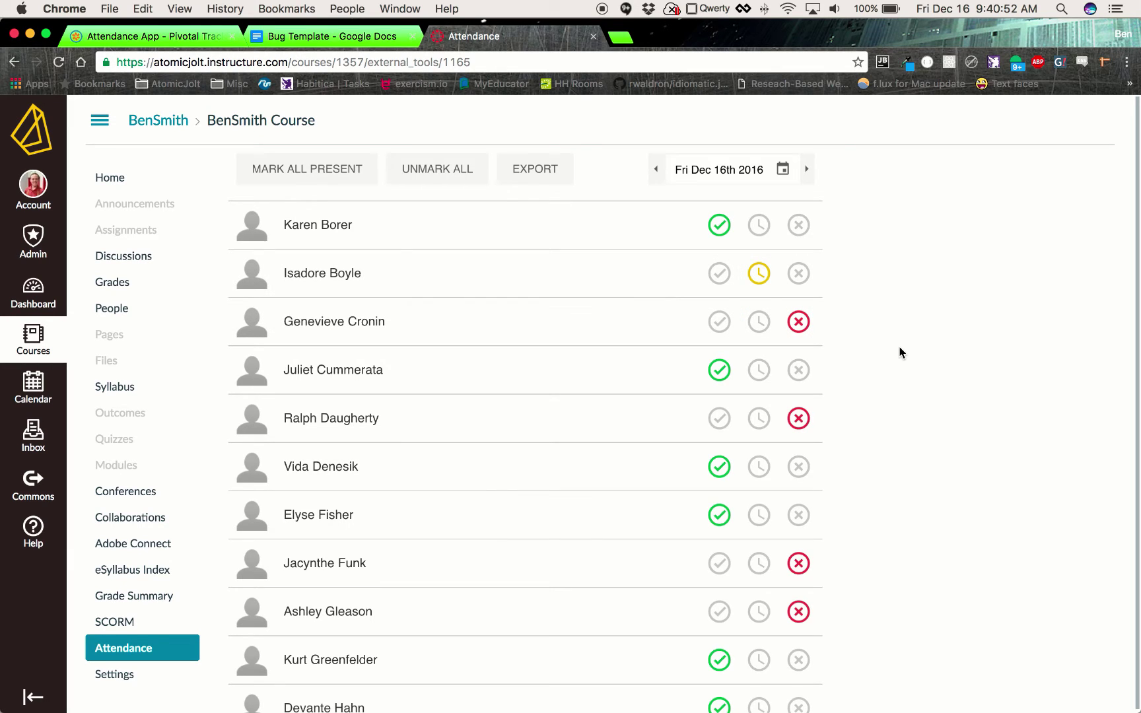
{"action": "left_click", "coordinate": [720, 322]}
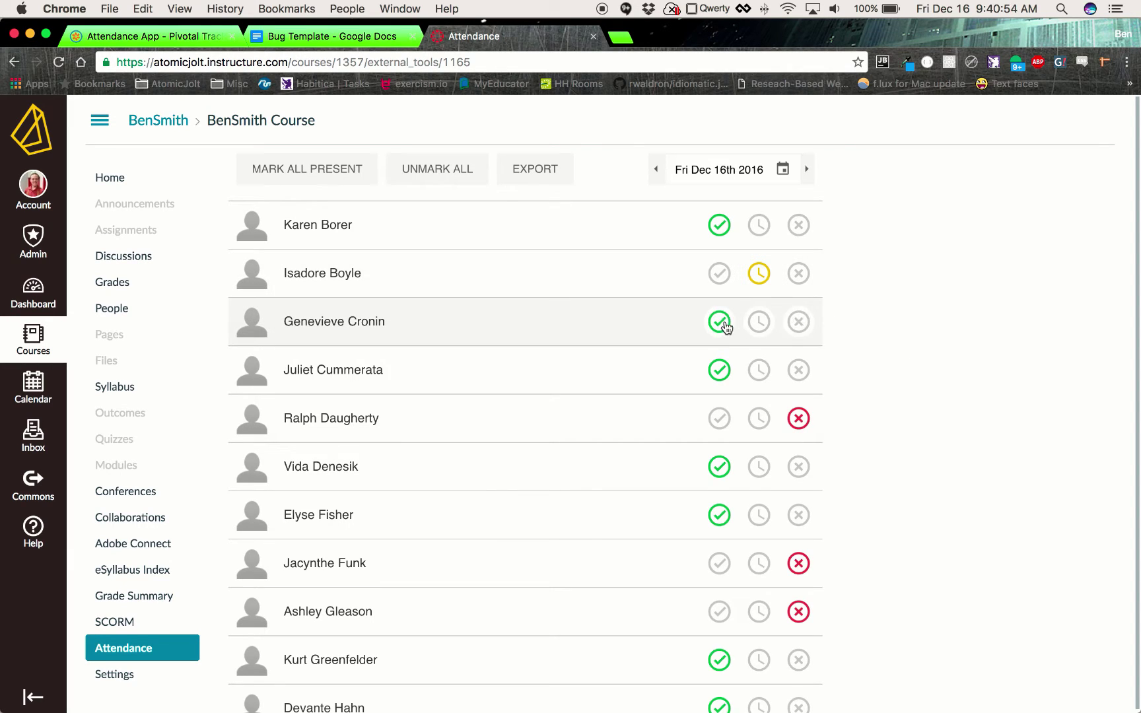
{"action": "left_click", "coordinate": [656, 169]}
{"action": "left_click", "coordinate": [362, 173]}
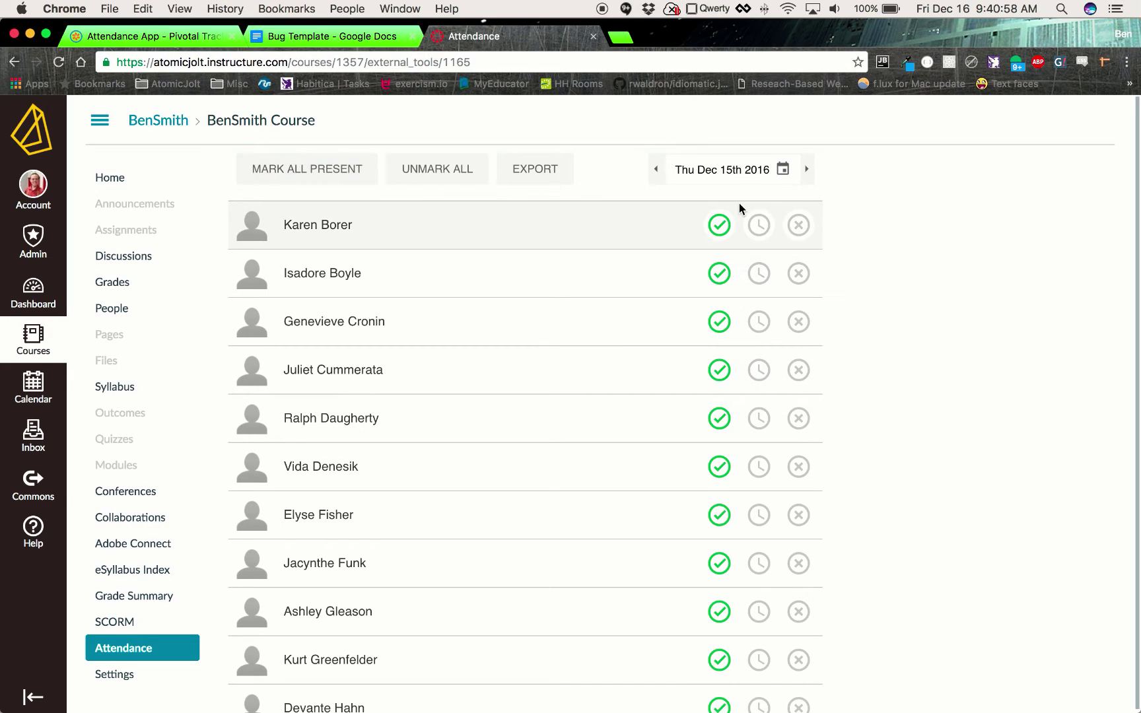
Step: Inspect the date selector, clear the Console, and click the next arrow to log the 'stopPropagation' of null TypeError
{"action": "right_click", "coordinate": [821, 169]}
{"action": "left_click", "coordinate": [856, 390]}
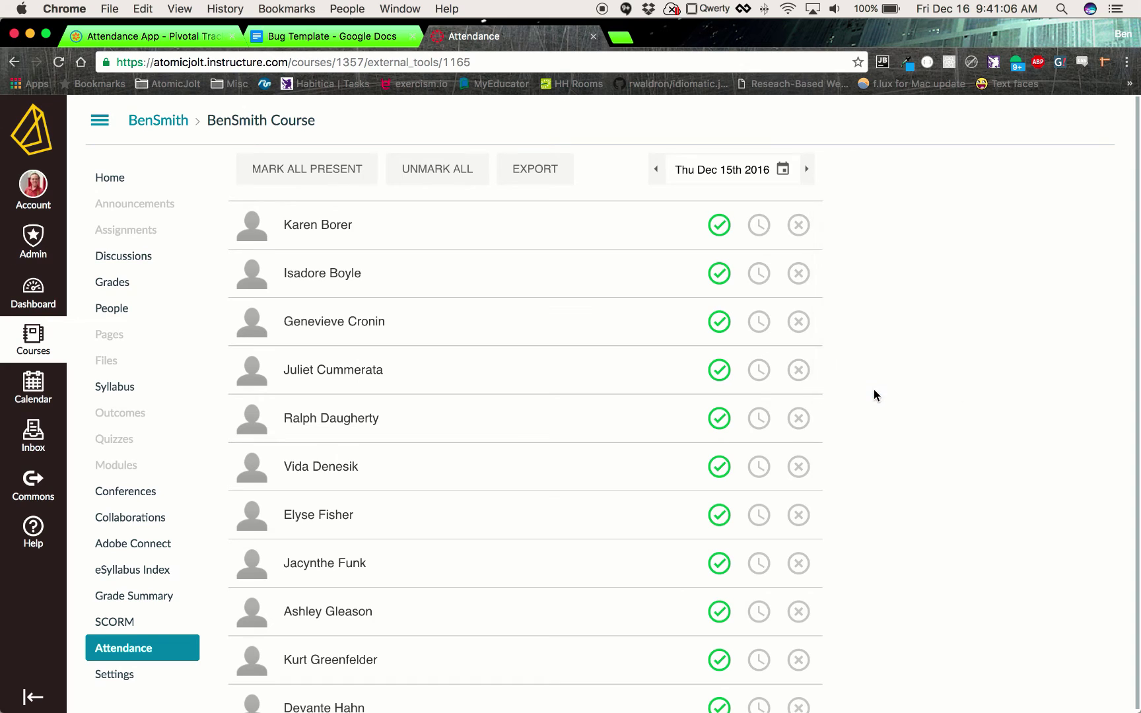
{"action": "scroll", "coordinate": [892, 560], "scroll_direction": "up", "scroll_amount": 5}
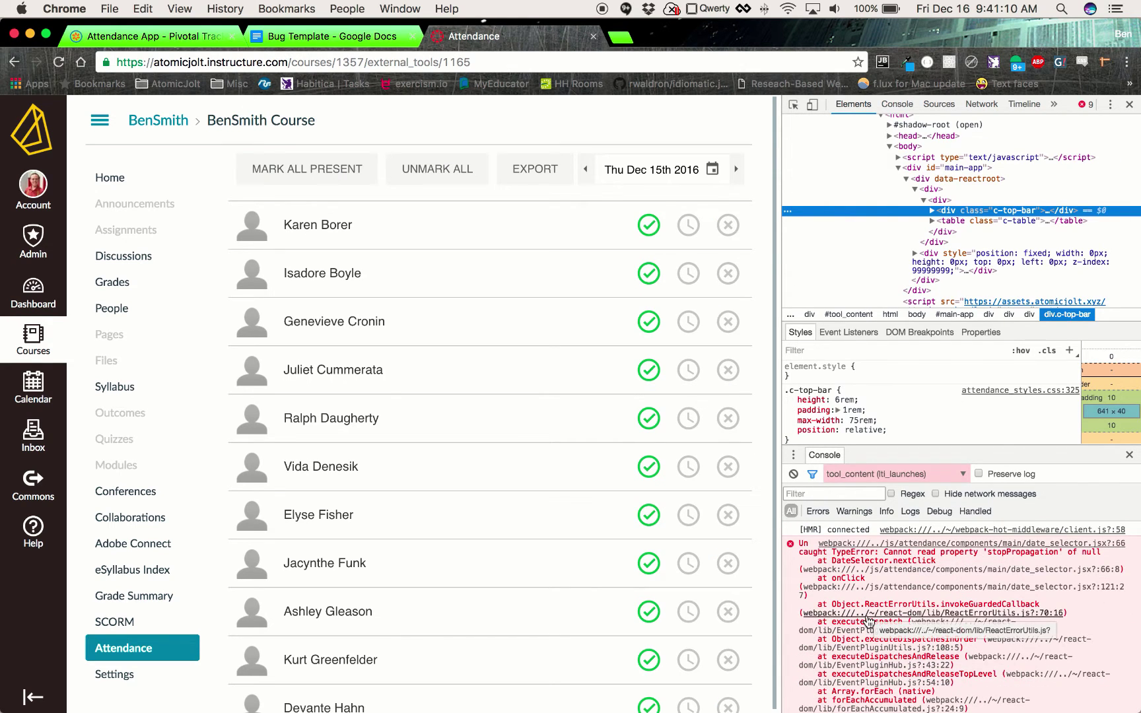
{"action": "left_click", "coordinate": [794, 474]}
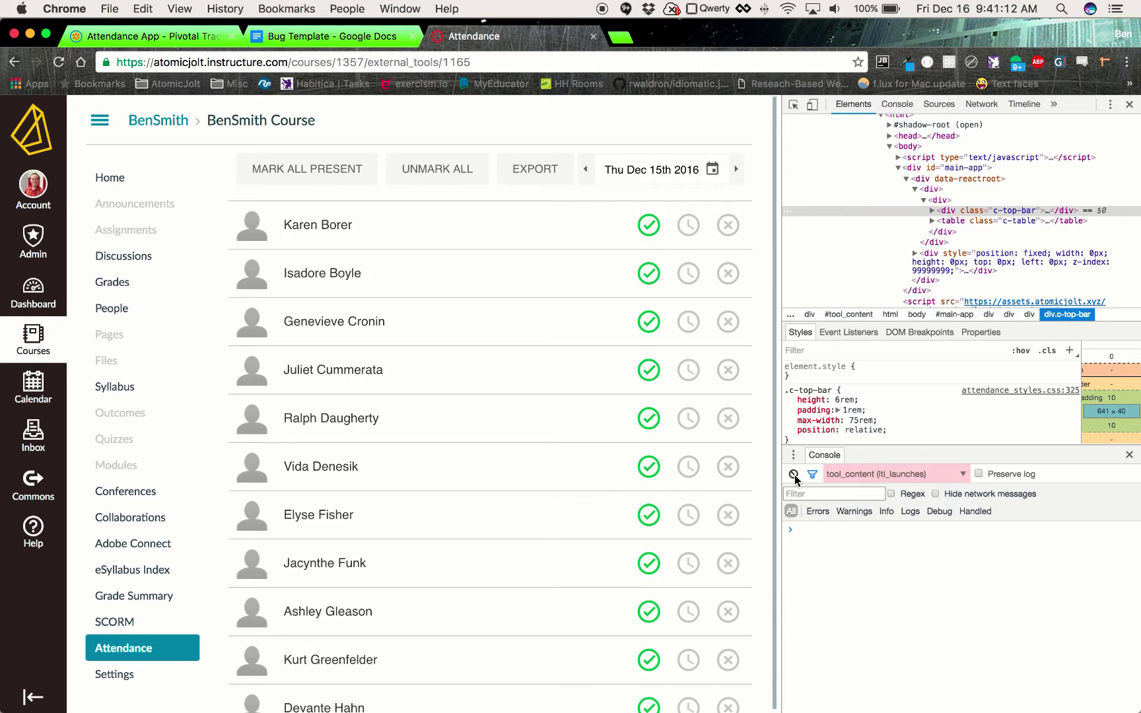
{"action": "left_click", "coordinate": [735, 172]}
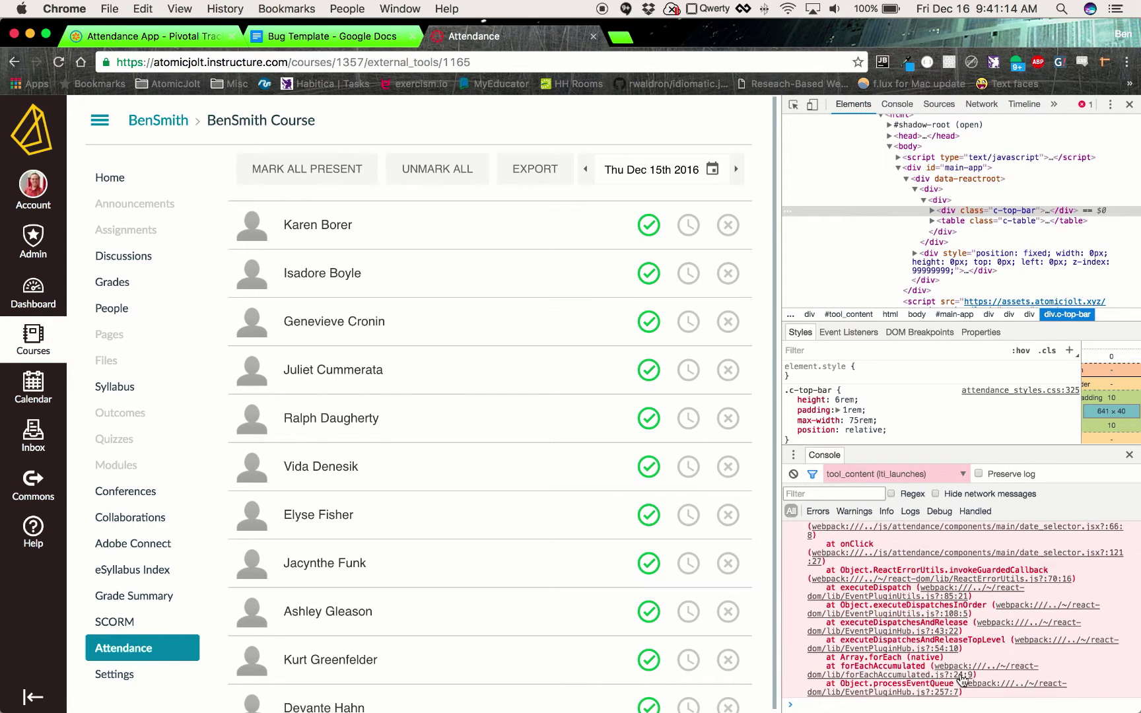
{"action": "scroll", "coordinate": [961, 660], "scroll_direction": "up", "scroll_amount": 1}
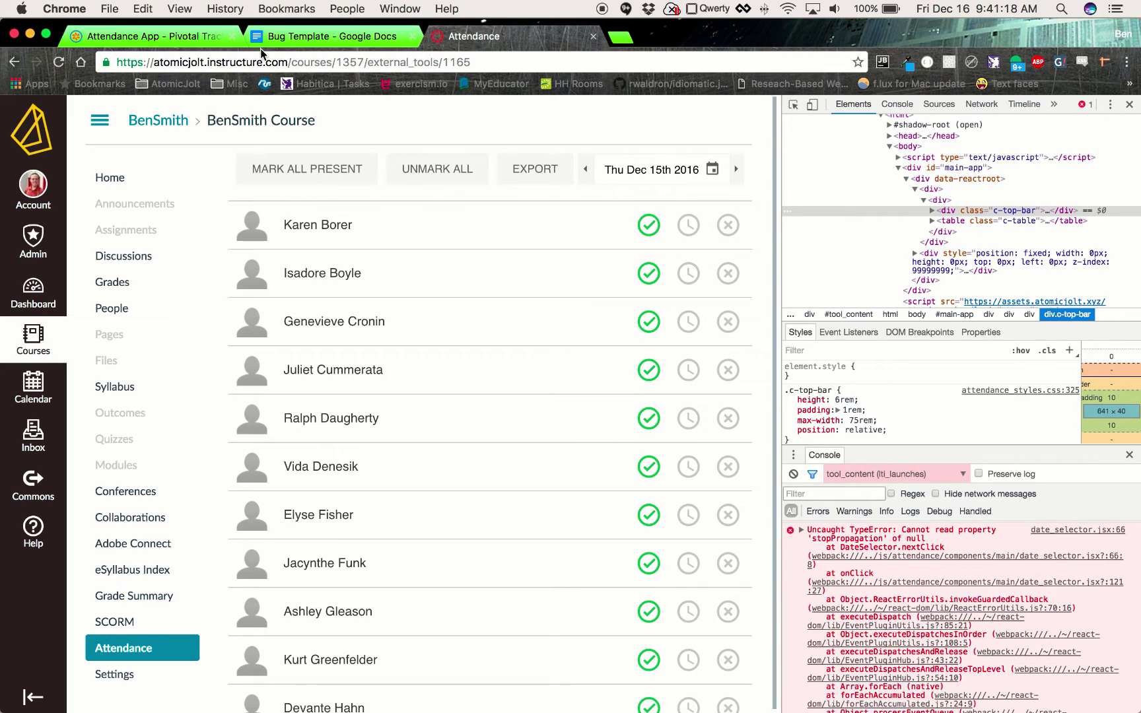
Step: In Pivotal Tracker, clear the old 'The next arrow' title and discard that empty story draft
{"action": "left_click", "coordinate": [159, 36]}
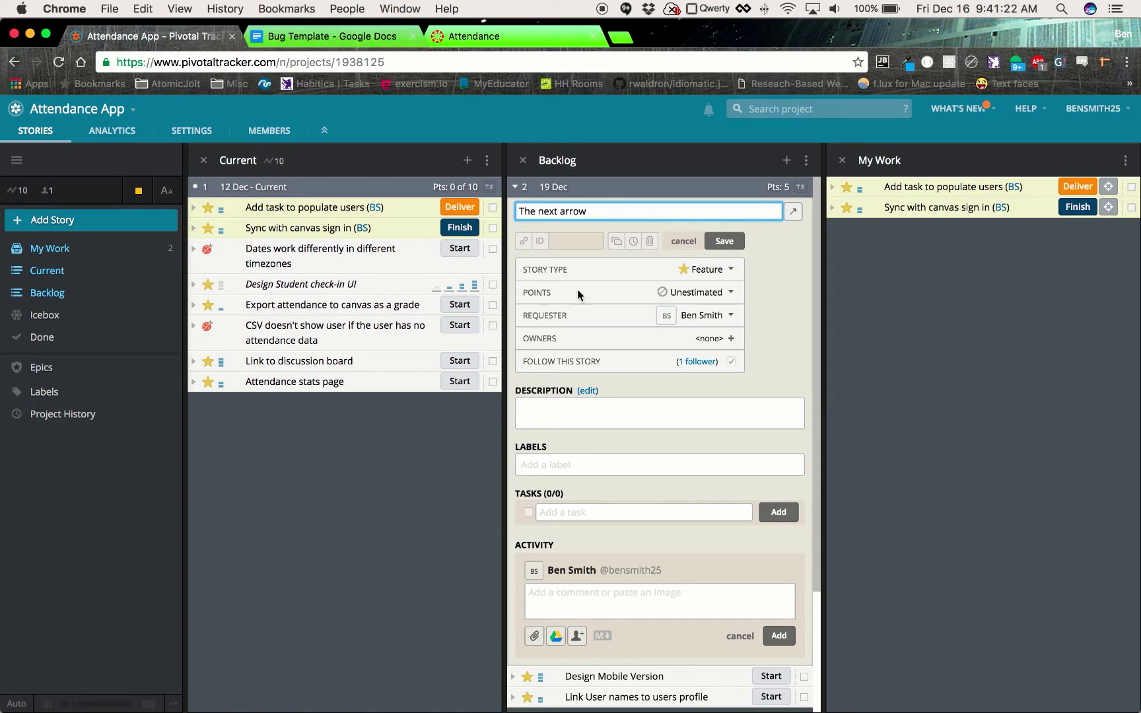
{"action": "left_click_drag", "start_coordinate": [758, 216], "coordinate": [492, 200]}
{"action": "key", "text": "BackSpace"}
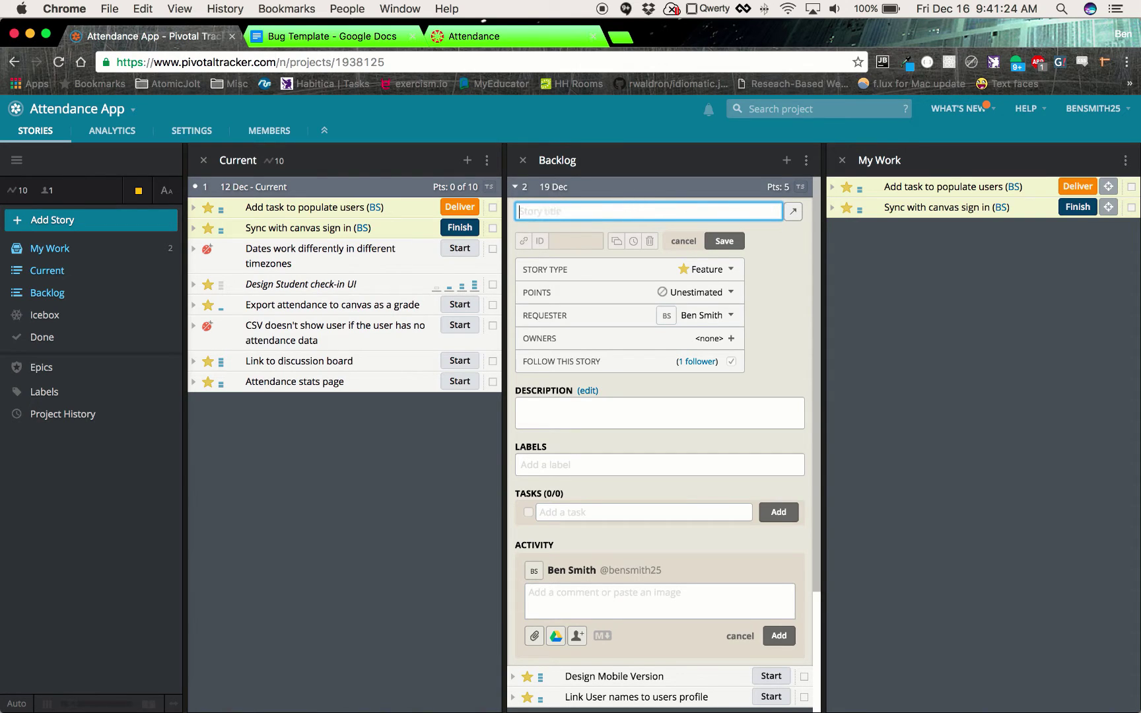
{"action": "left_click", "coordinate": [854, 303]}
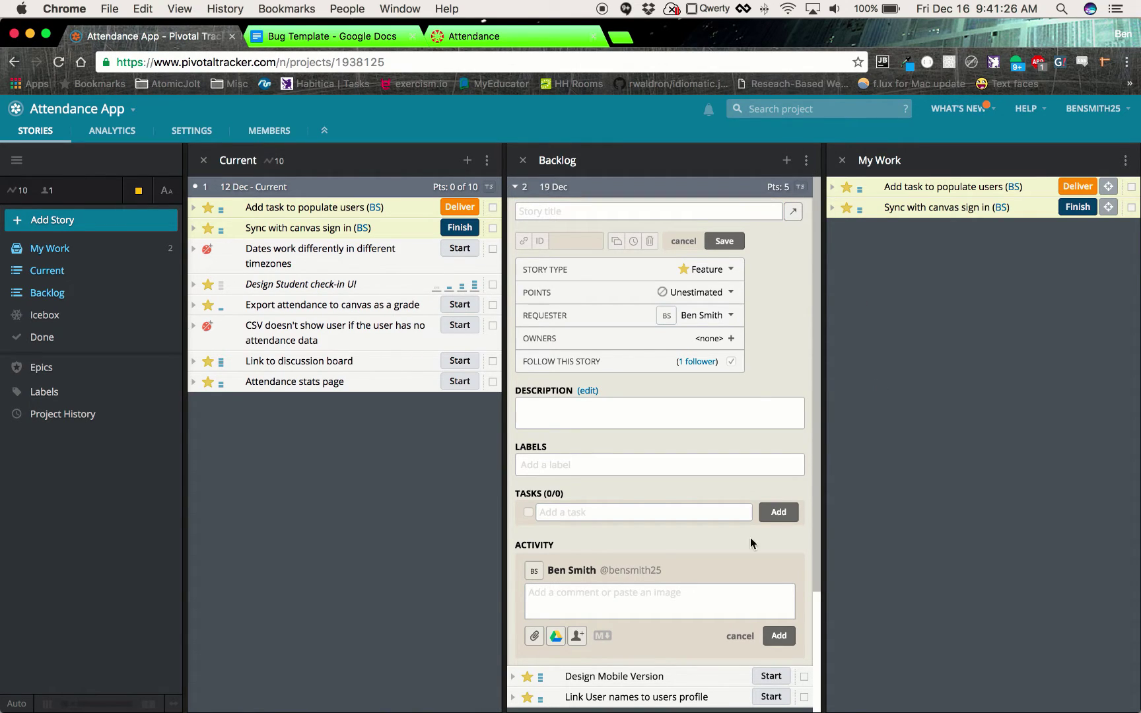
{"action": "left_click", "coordinate": [687, 242]}
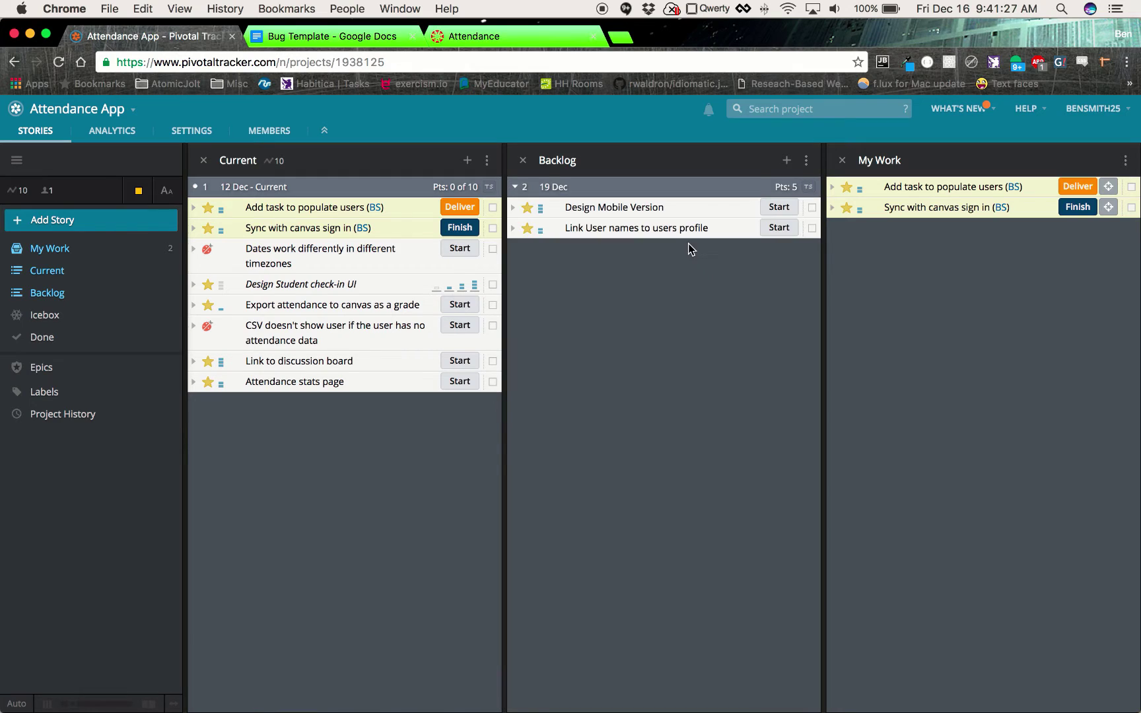
Step: Add a Backlog story titled 'The next on the date selector does not work', fixing the 'slector' typo
{"action": "left_click", "coordinate": [786, 163]}
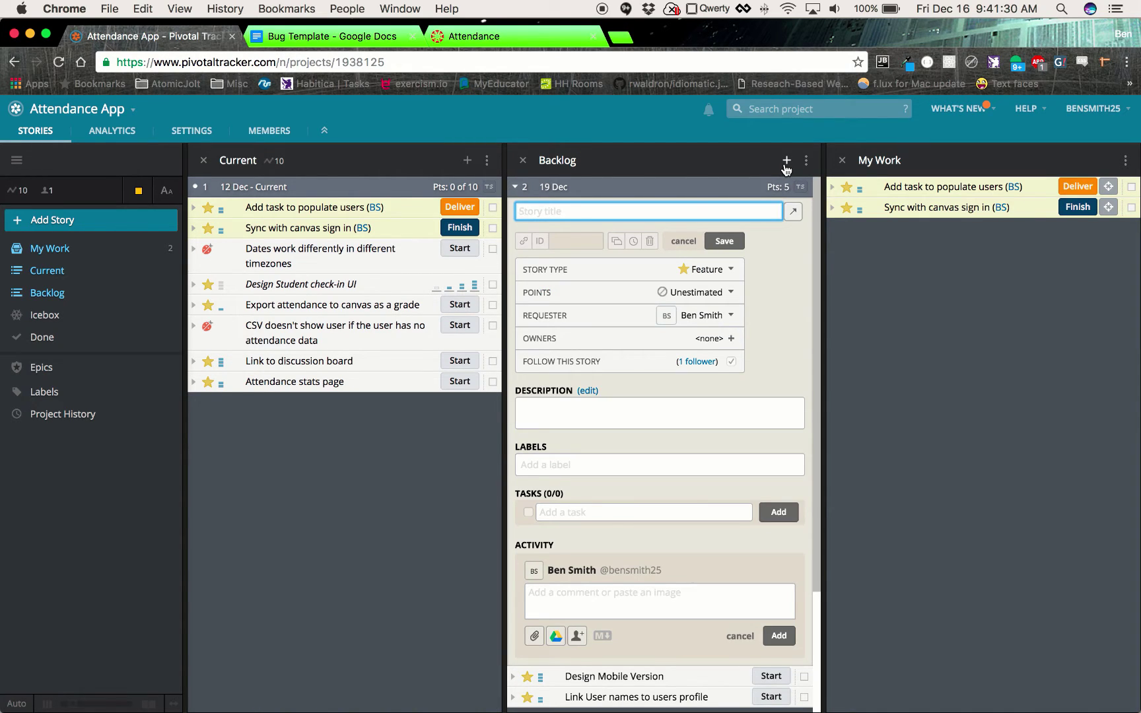
{"action": "type", "text": "The next on the date slector do"}
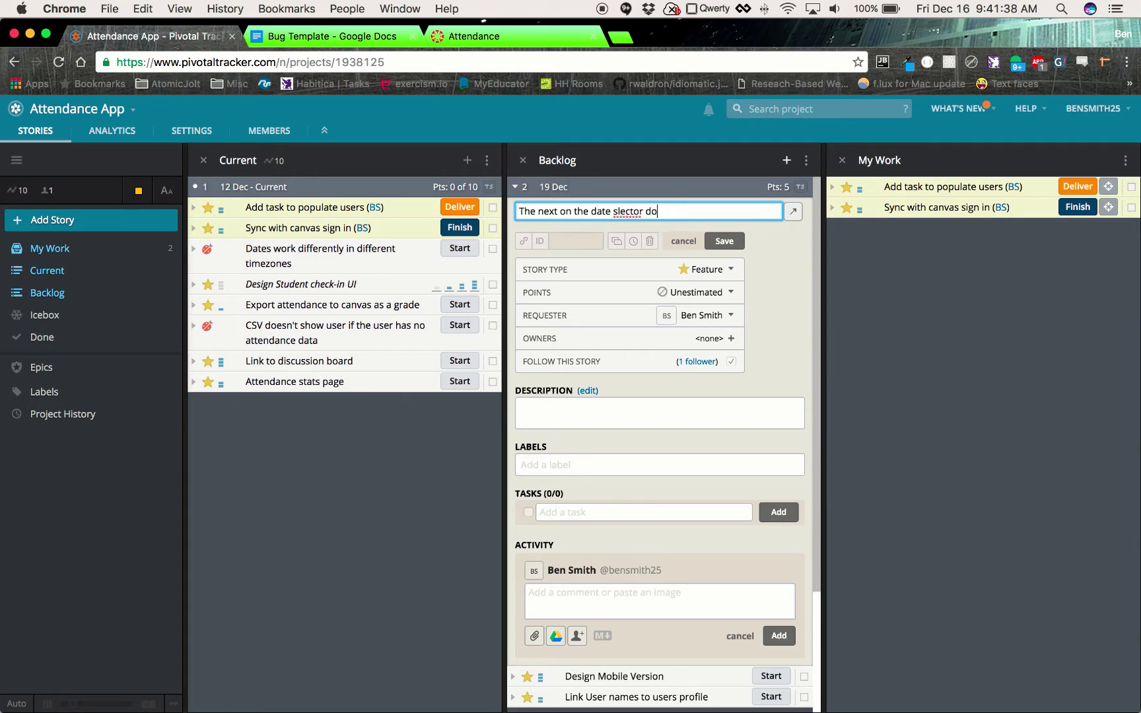
{"action": "type", "text": "es not work"}
{"action": "right_click", "coordinate": [637, 212]}
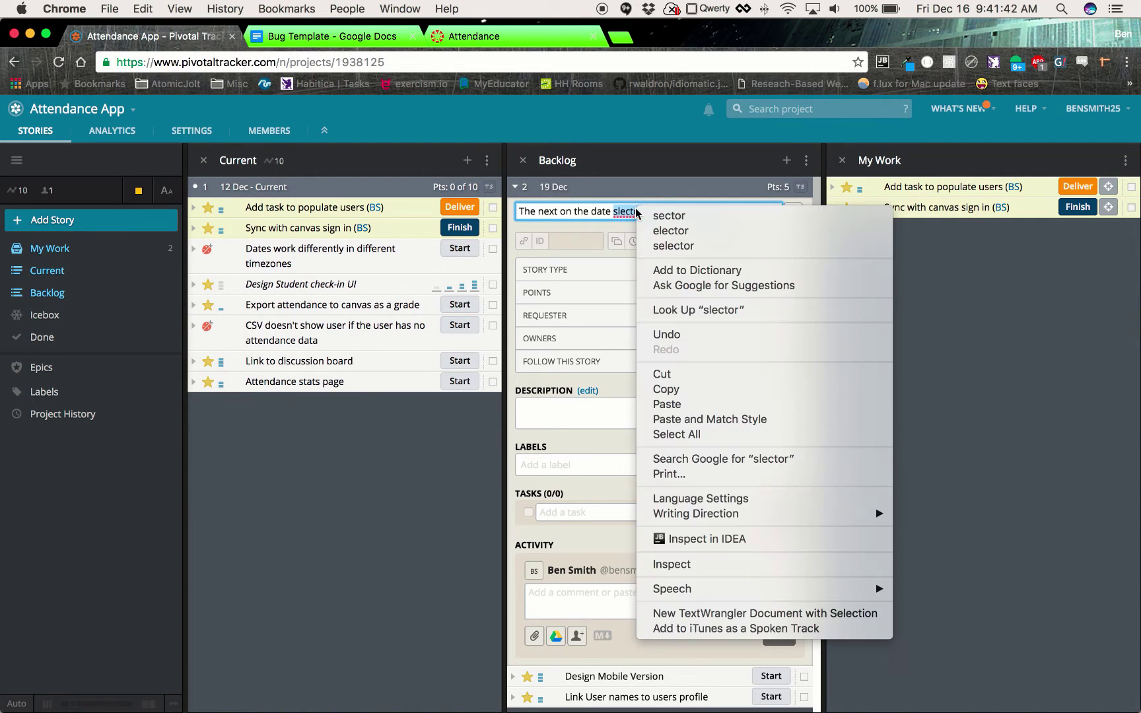
{"action": "left_click", "coordinate": [667, 216]}
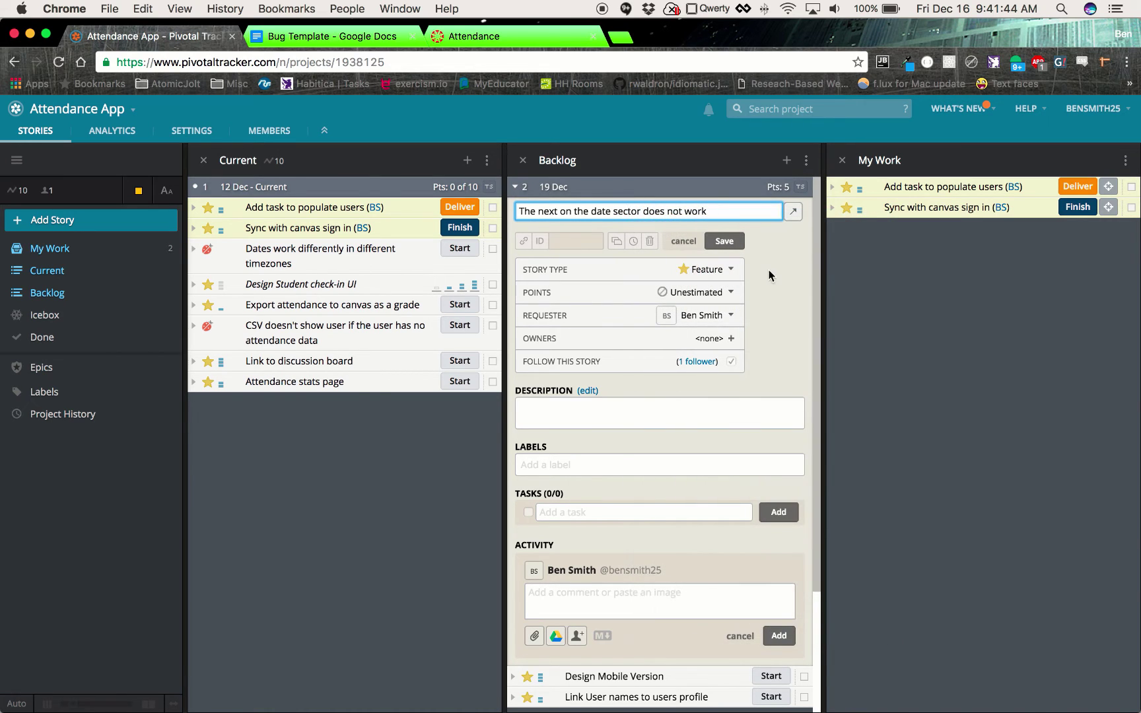
{"action": "left_click", "coordinate": [624, 212]}
{"action": "type", "text": "le"}
{"action": "left_click", "coordinate": [920, 315]}
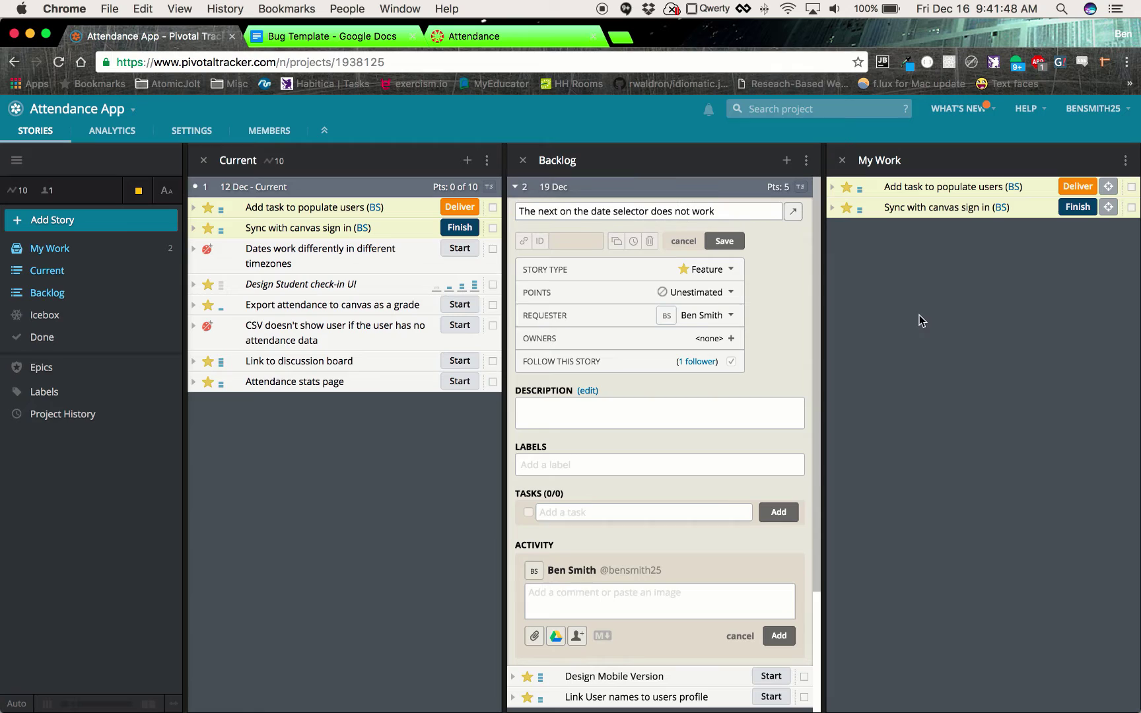
Step: Following the Bug Template doc, change the story type from Feature to Bug
{"action": "left_click", "coordinate": [340, 31]}
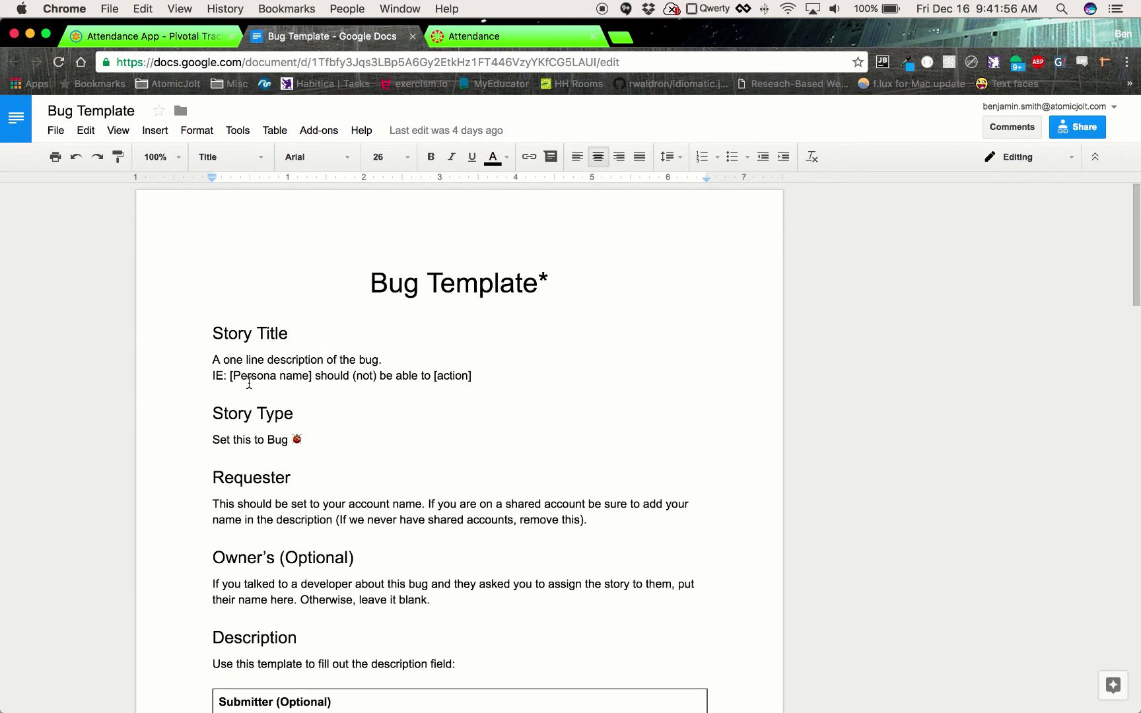
{"action": "left_click", "coordinate": [206, 40]}
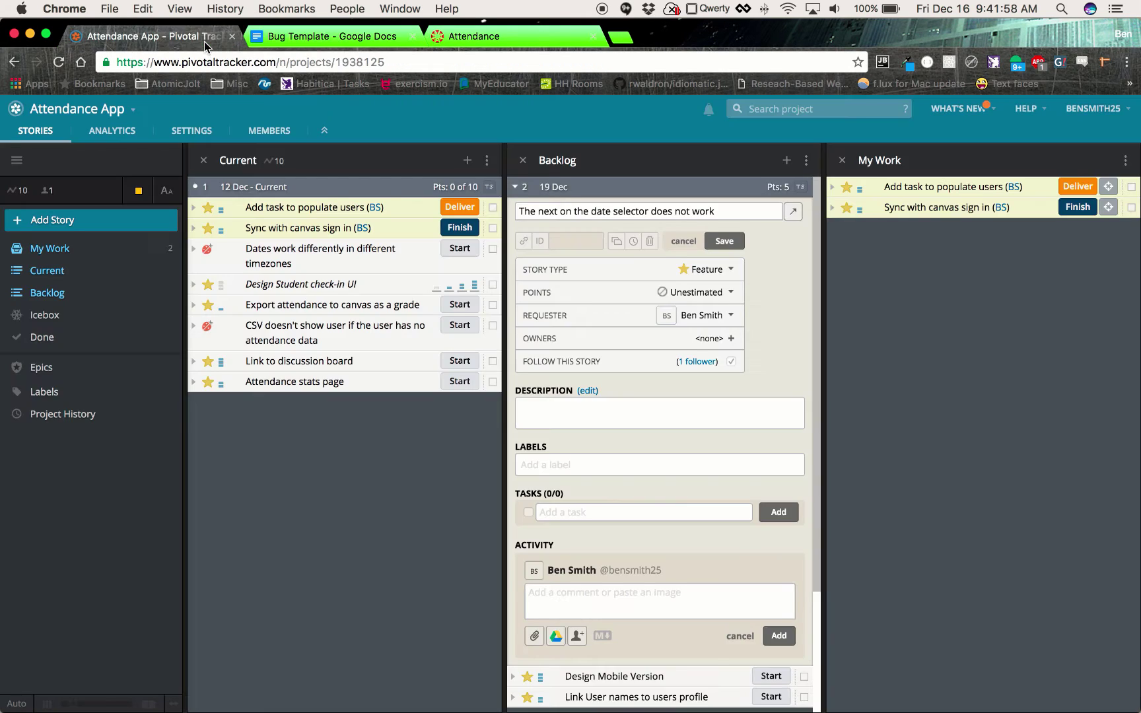
{"action": "left_click", "coordinate": [727, 270]}
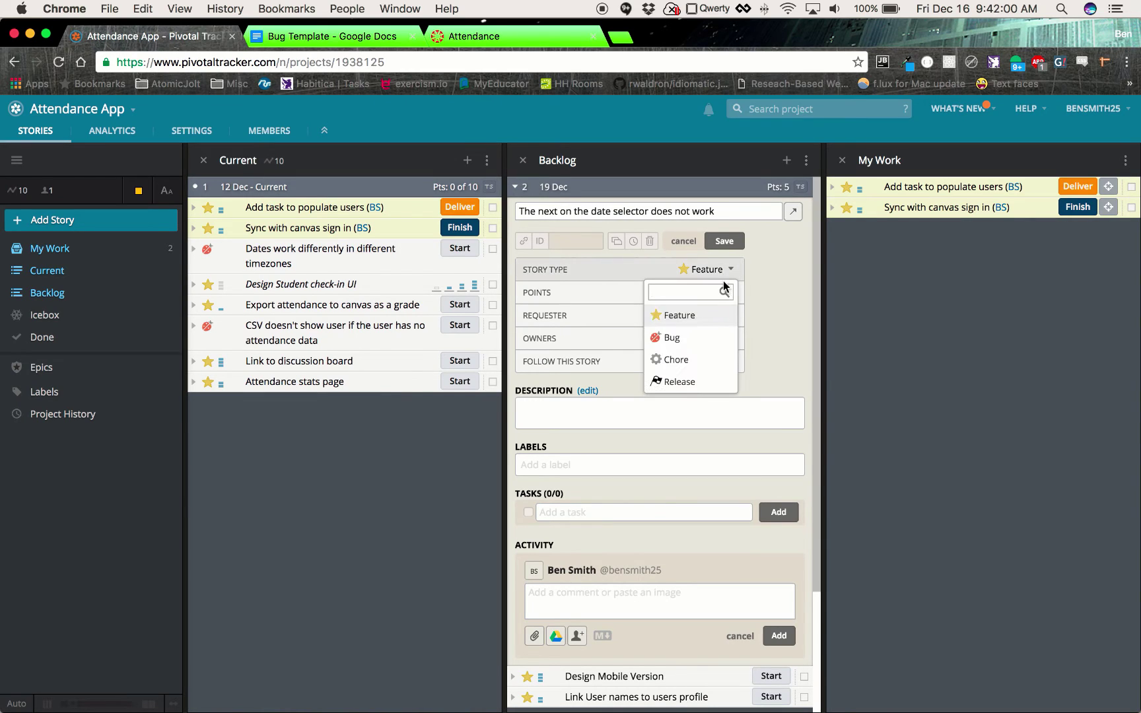
{"action": "left_click", "coordinate": [673, 338]}
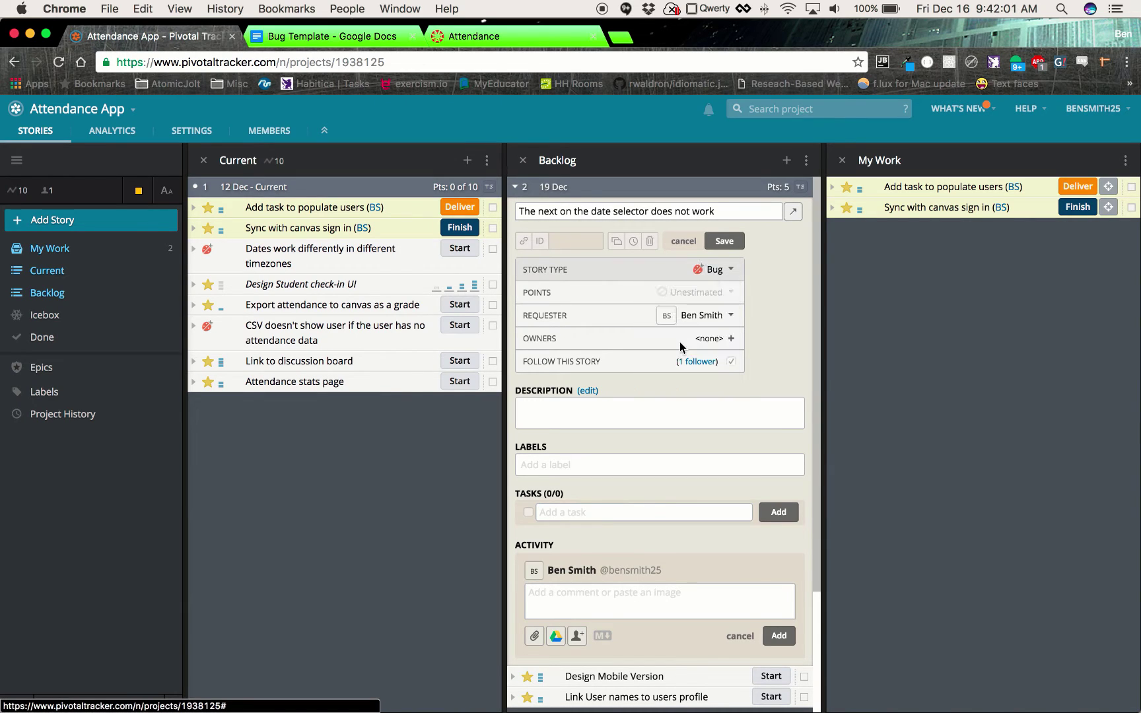
{"action": "left_click", "coordinate": [310, 41]}
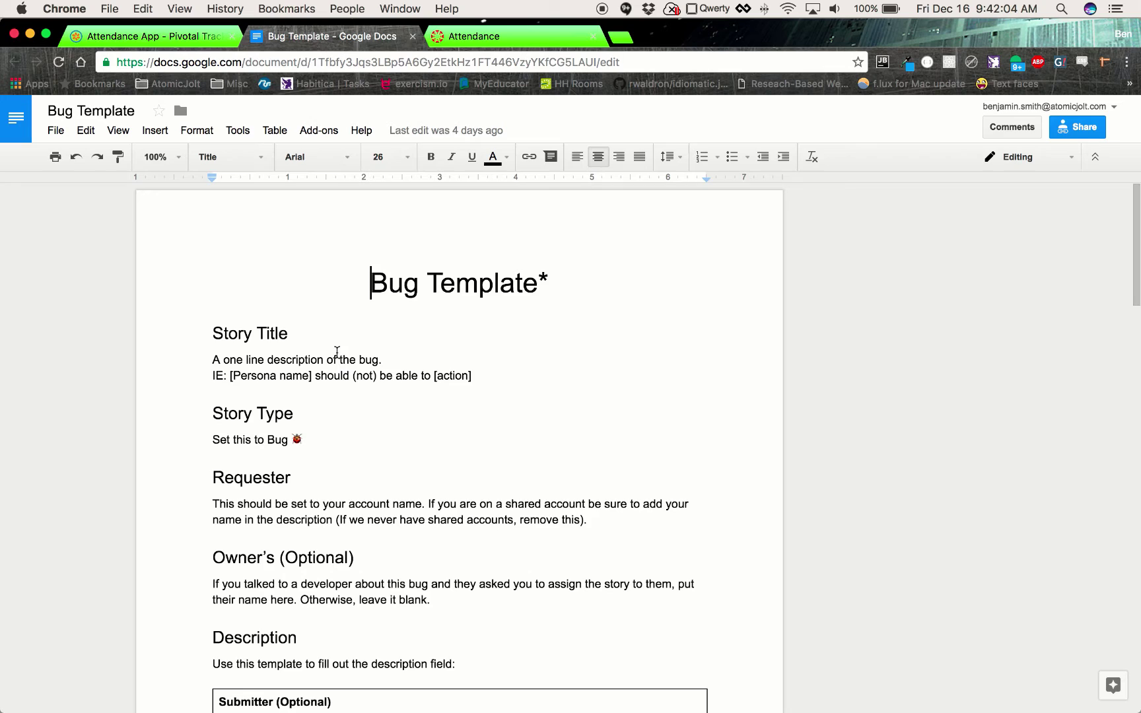
{"action": "left_click", "coordinate": [158, 40]}
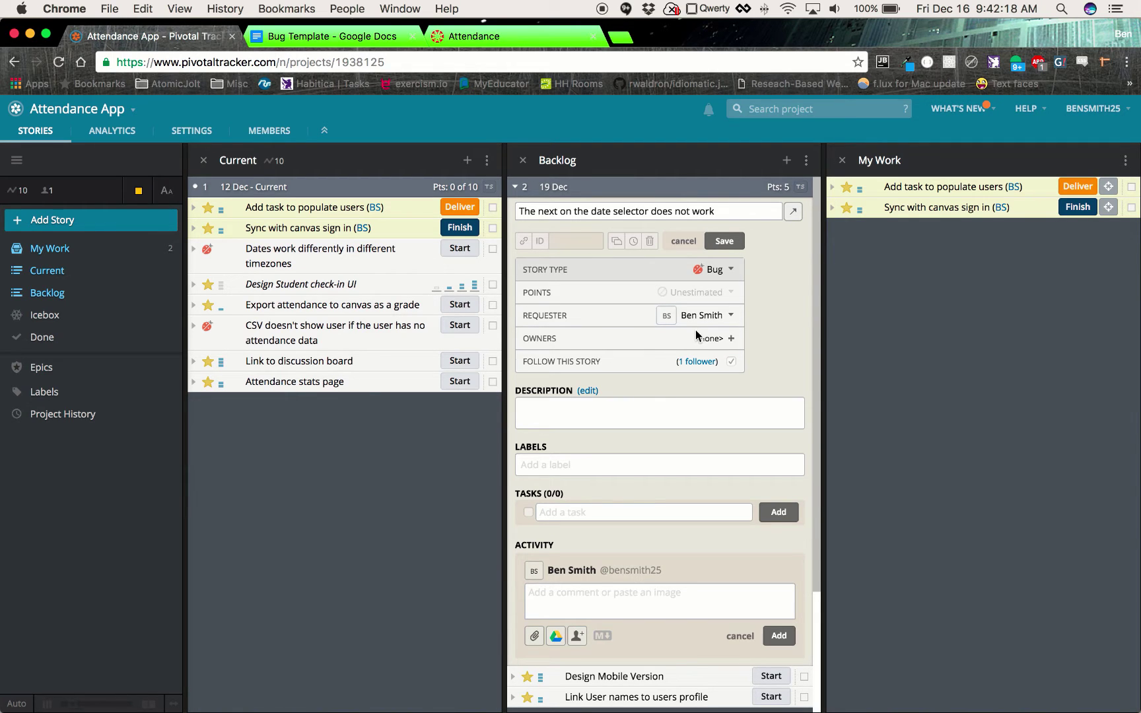
Step: Select and copy the Bug Template's description table, Submitter through Workaround (Optional)
{"action": "left_click", "coordinate": [356, 40]}
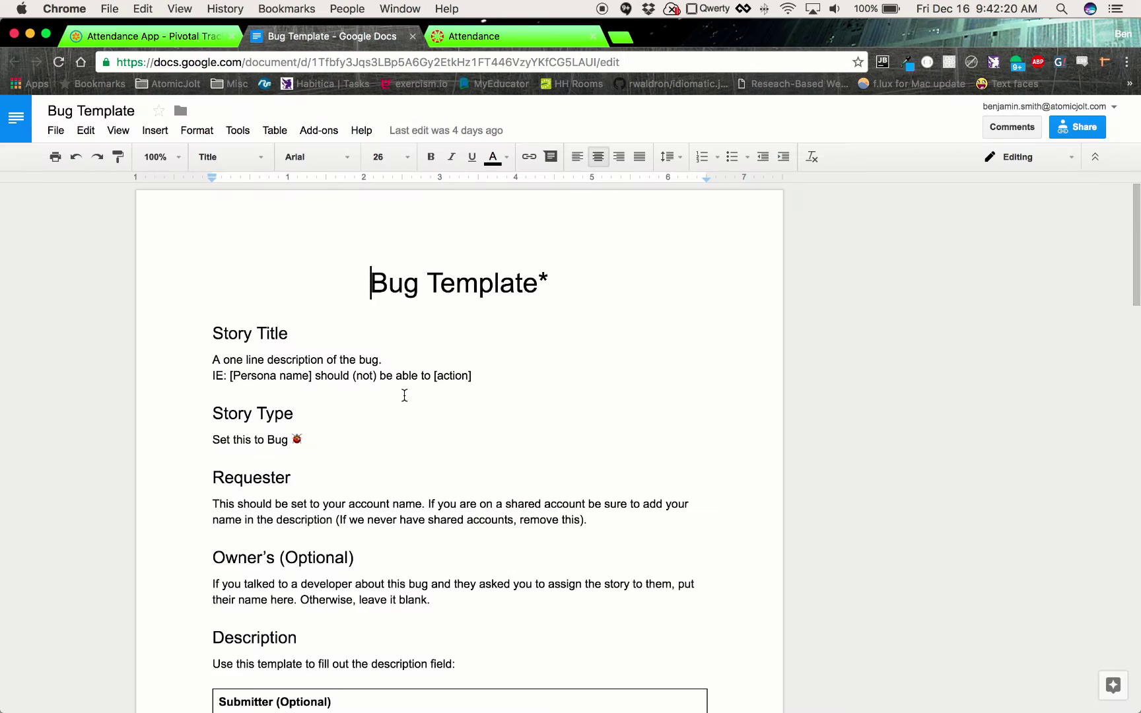
{"action": "scroll", "coordinate": [405, 395], "scroll_direction": "down", "scroll_amount": 5}
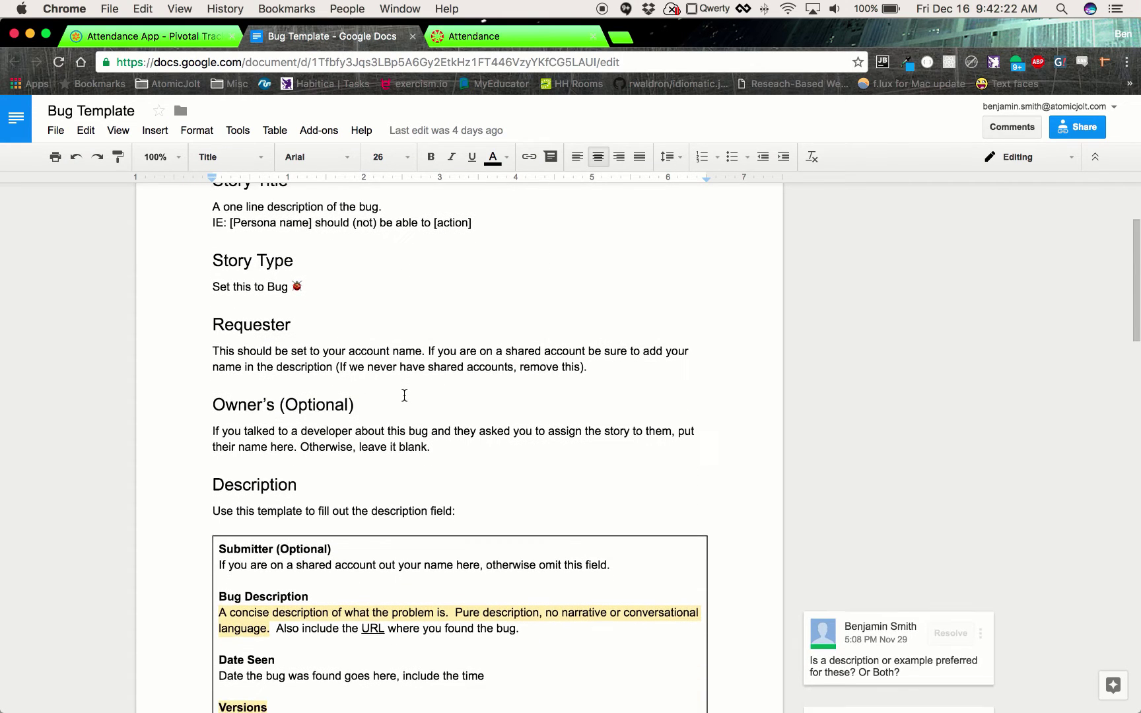
{"action": "key", "text": "ctrl+shift+Tab"}
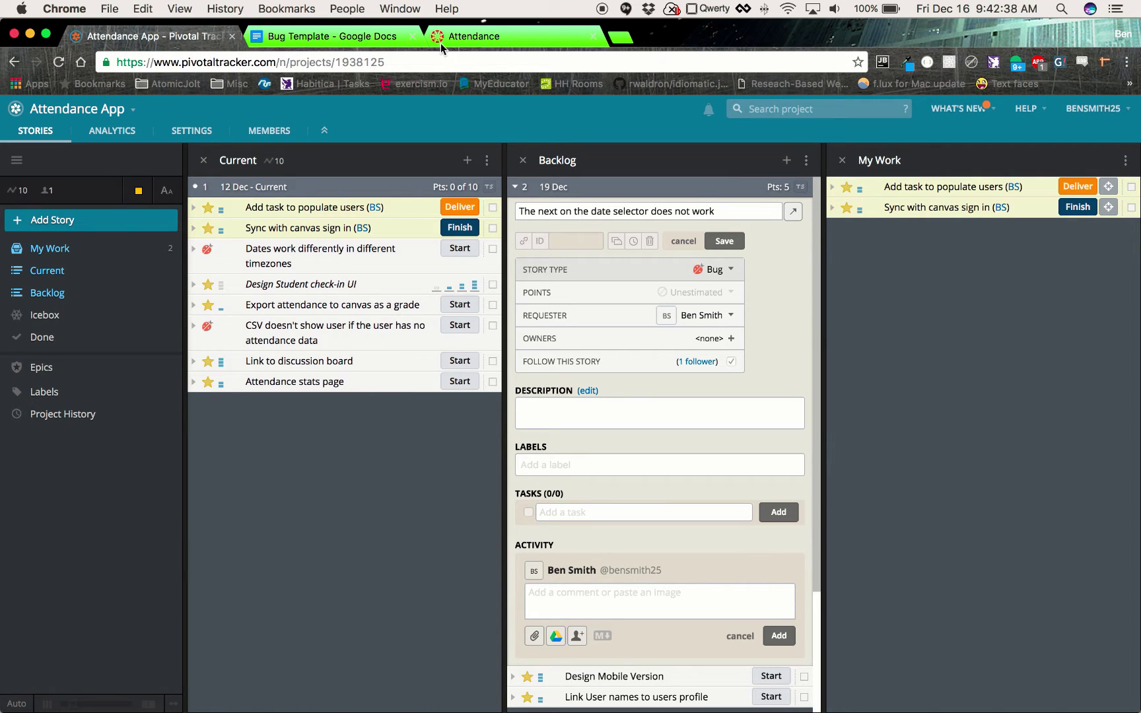
{"action": "left_click", "coordinate": [351, 33]}
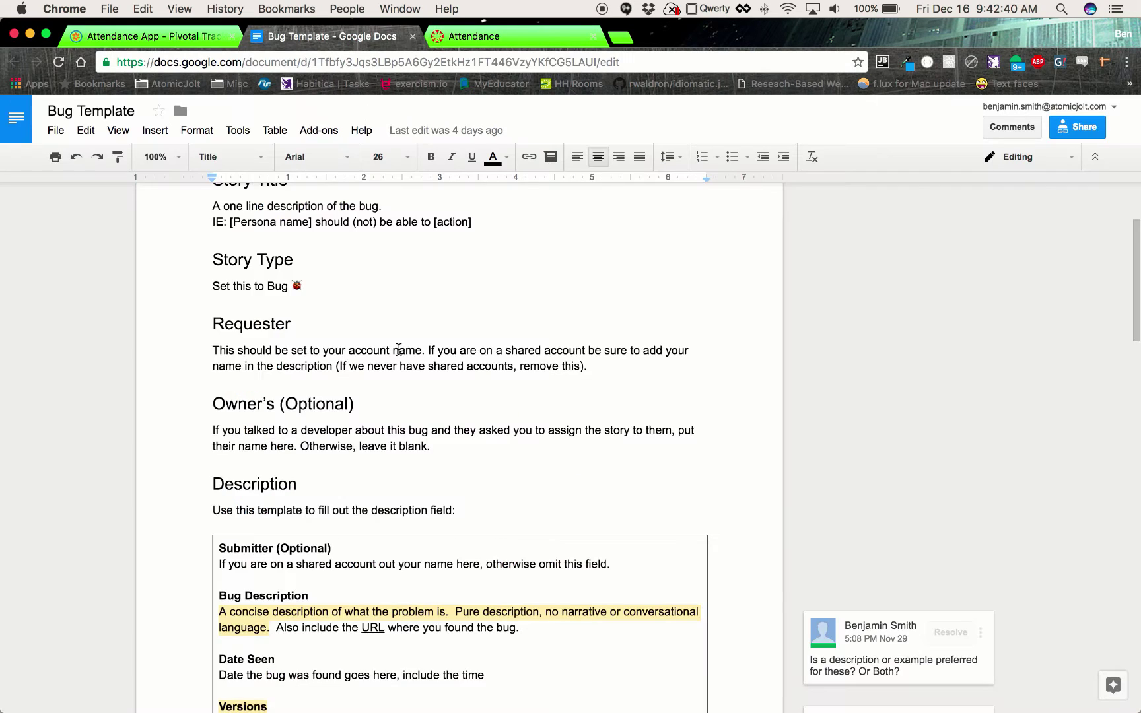
{"action": "scroll", "coordinate": [398, 349], "scroll_direction": "down", "scroll_amount": 5}
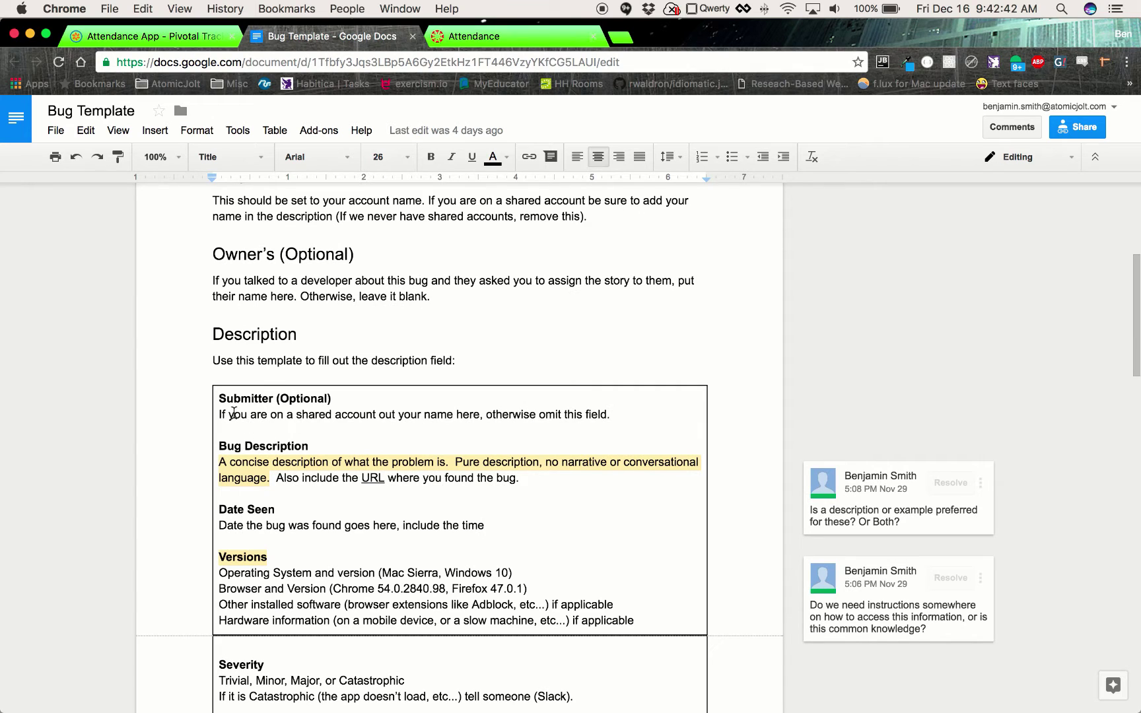
{"action": "left_click_drag", "start_coordinate": [220, 398], "coordinate": [225, 562]}
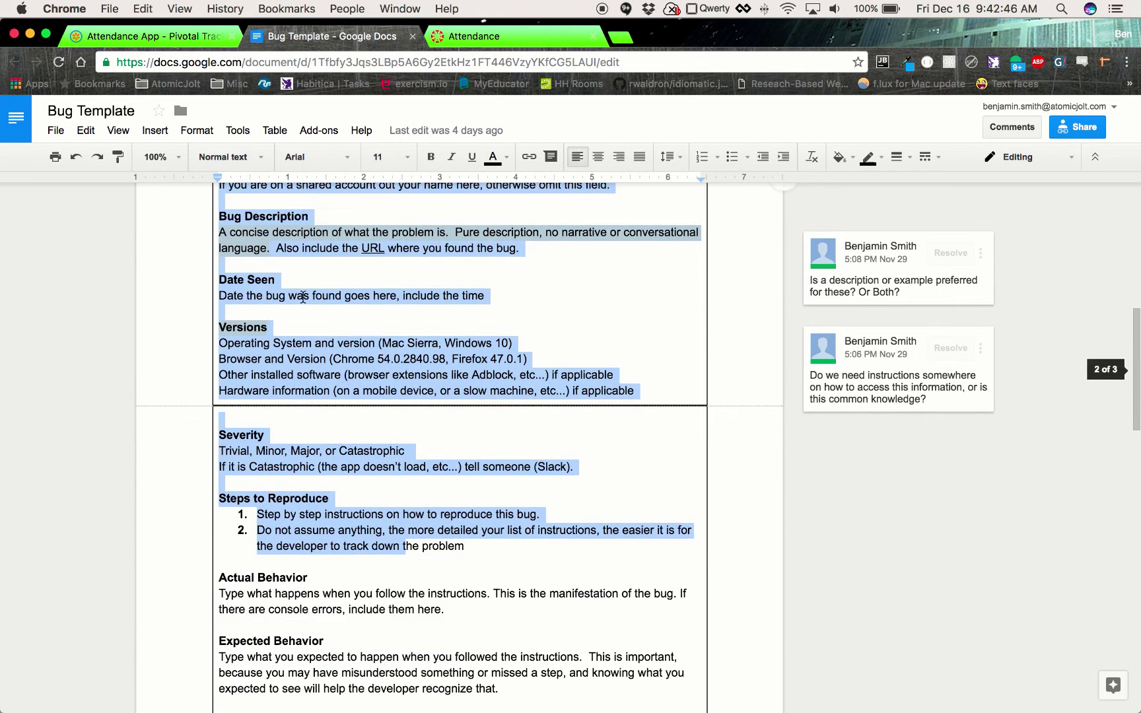
{"action": "left_click", "coordinate": [303, 297]}
{"action": "scroll", "coordinate": [300, 297], "scroll_direction": "up", "scroll_amount": 2}
{"action": "left_click_drag", "start_coordinate": [226, 287], "coordinate": [703, 712]}
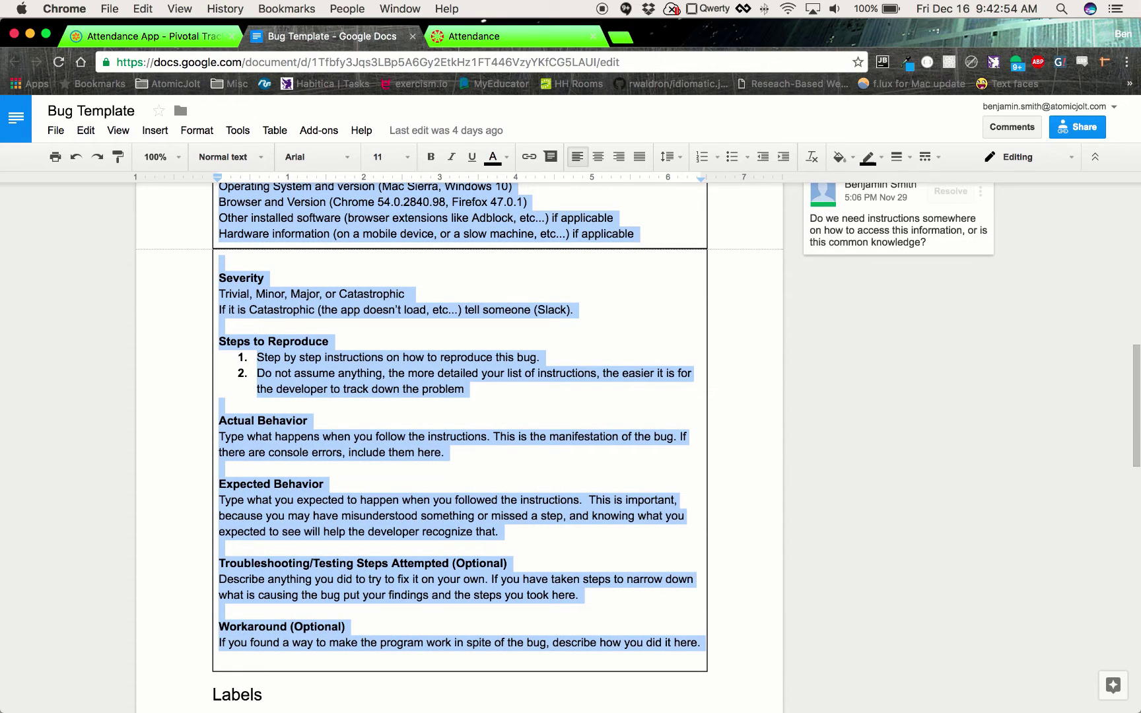
Step: Paste the copied bug template into the story's Description box
{"action": "left_click", "coordinate": [535, 41]}
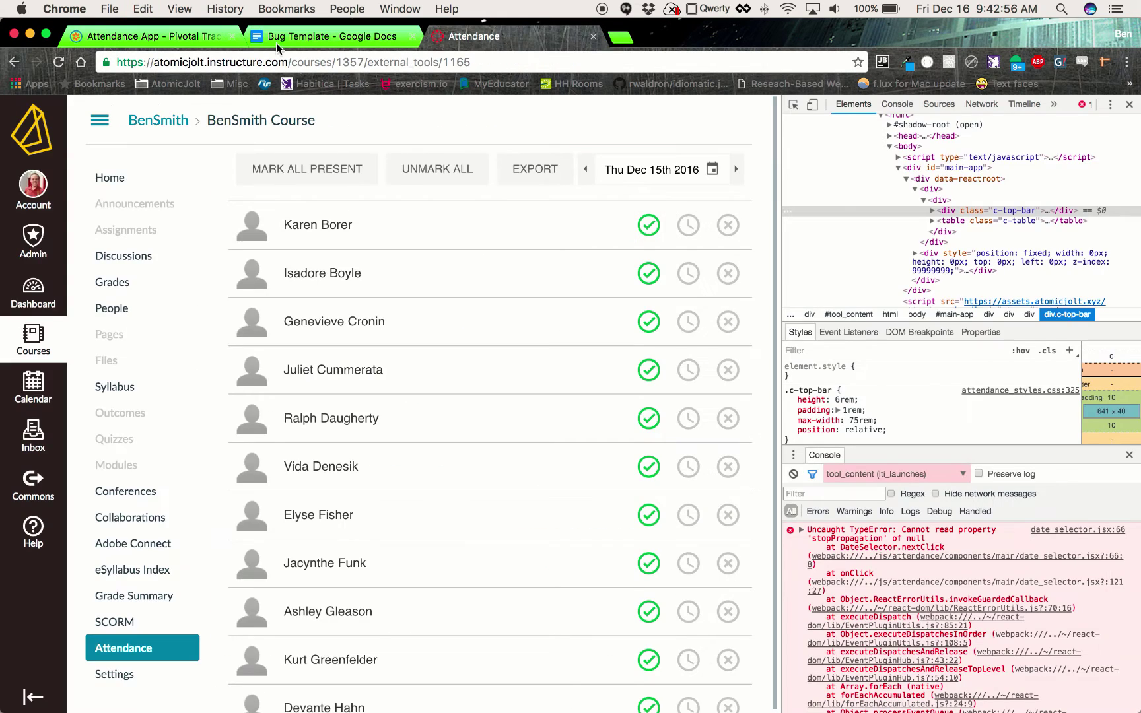
{"action": "left_click", "coordinate": [210, 35]}
{"action": "left_click", "coordinate": [563, 423]}
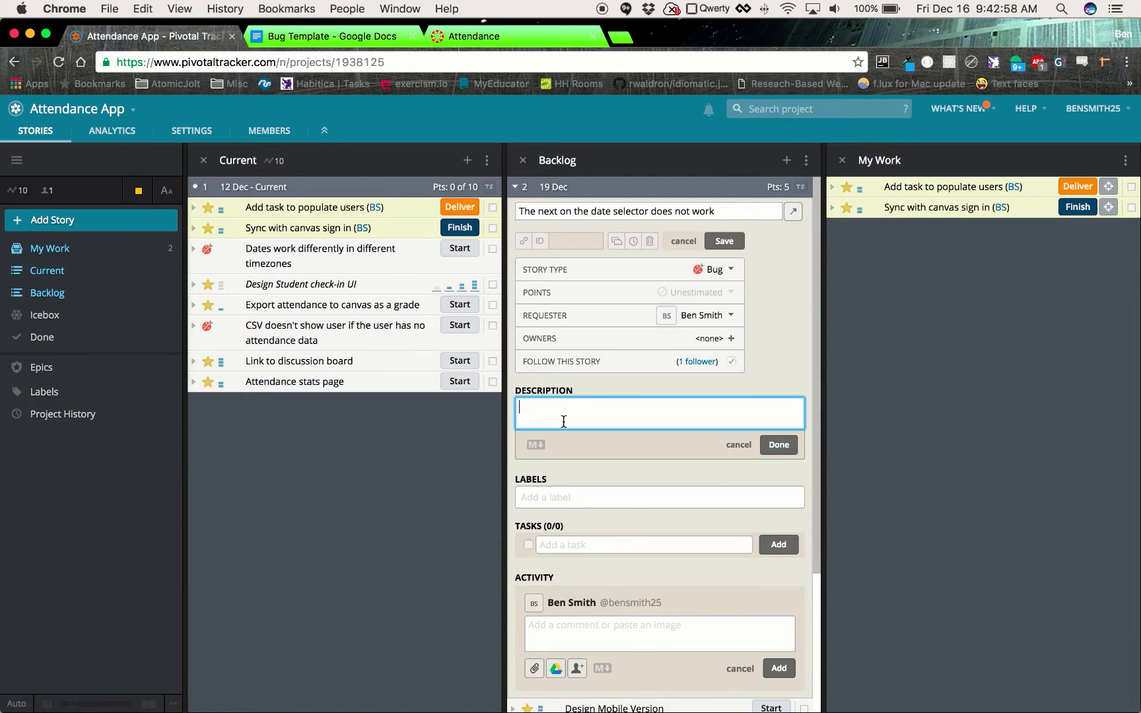
{"action": "key", "text": "cmd+v"}
{"action": "scroll", "coordinate": [590, 292], "scroll_direction": "up", "scroll_amount": 15}
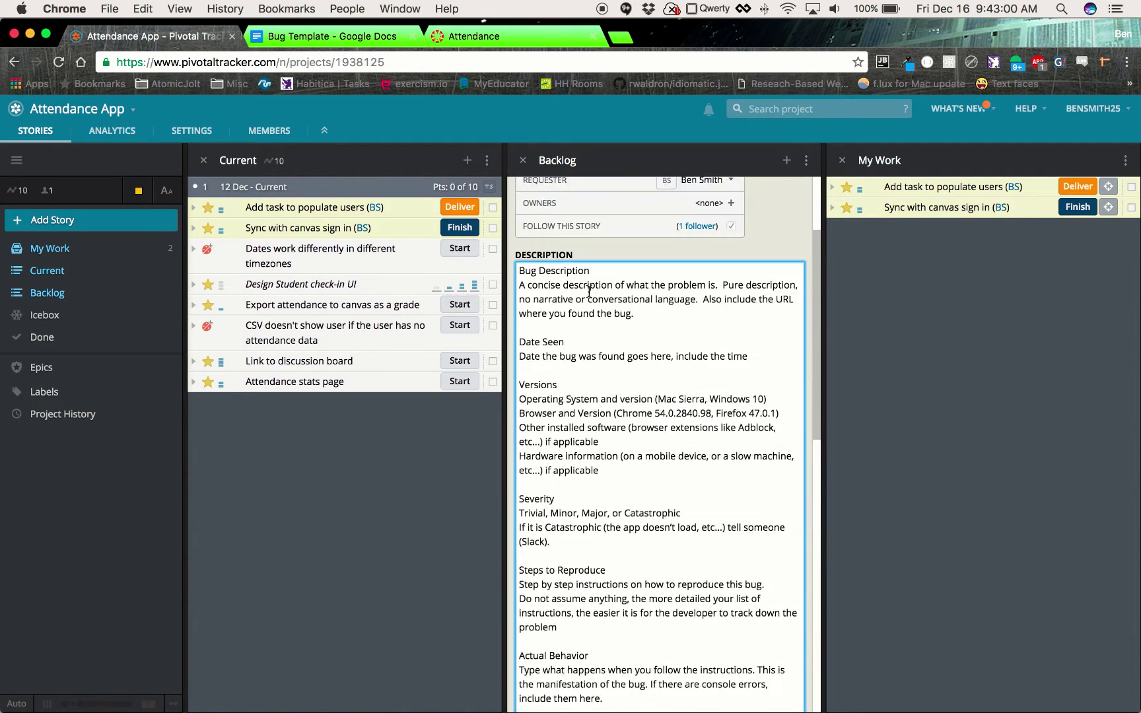
Step: Replace the Bug Description placeholder with a summary of the next-arrow console error, correcting 'occrus'
{"action": "left_click_drag", "start_coordinate": [636, 408], "coordinate": [494, 390]}
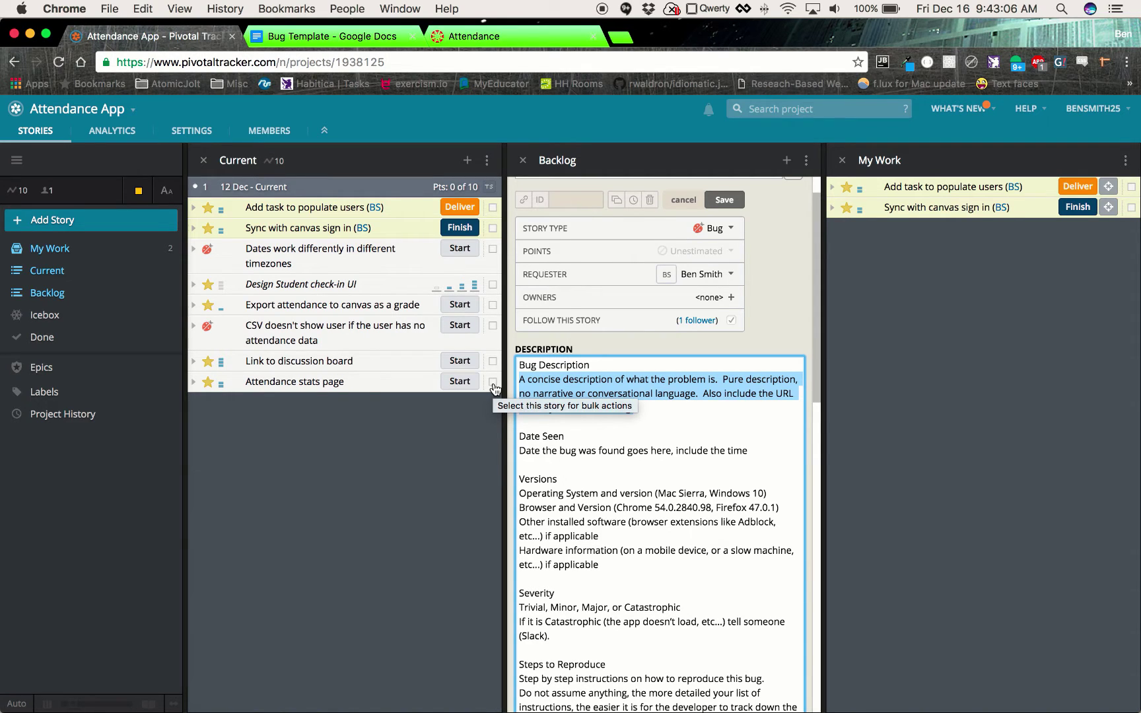
{"action": "type", "text": "When"}
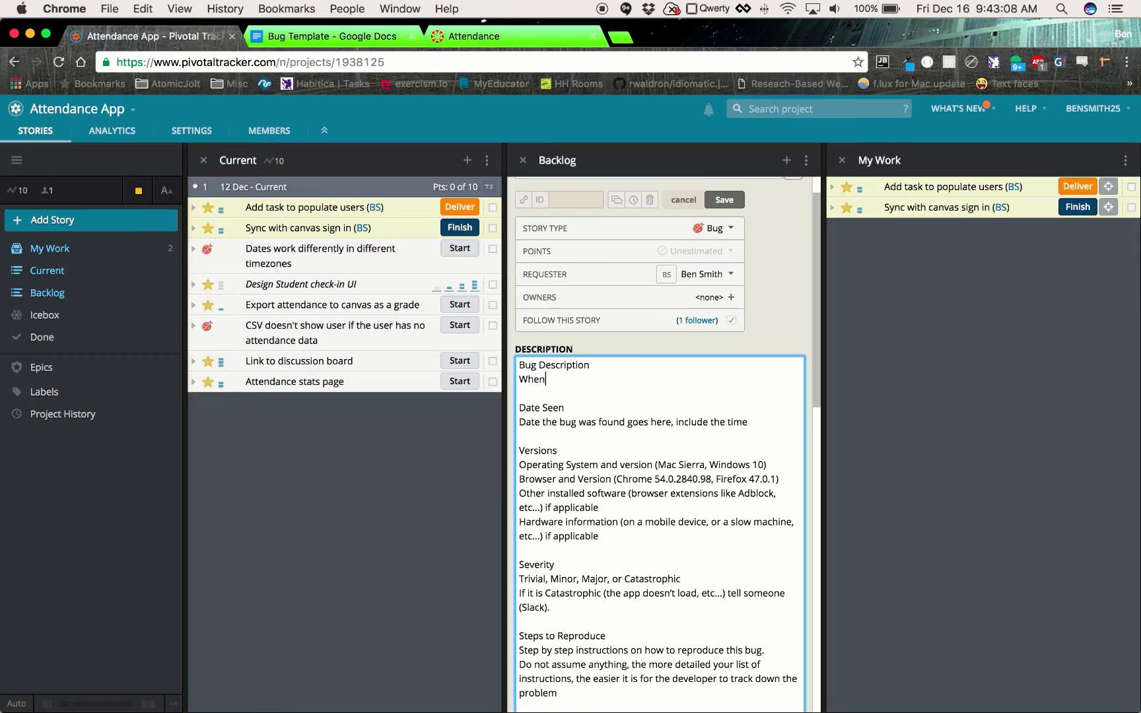
{"action": "type", "text": " selecting the next arrow "}
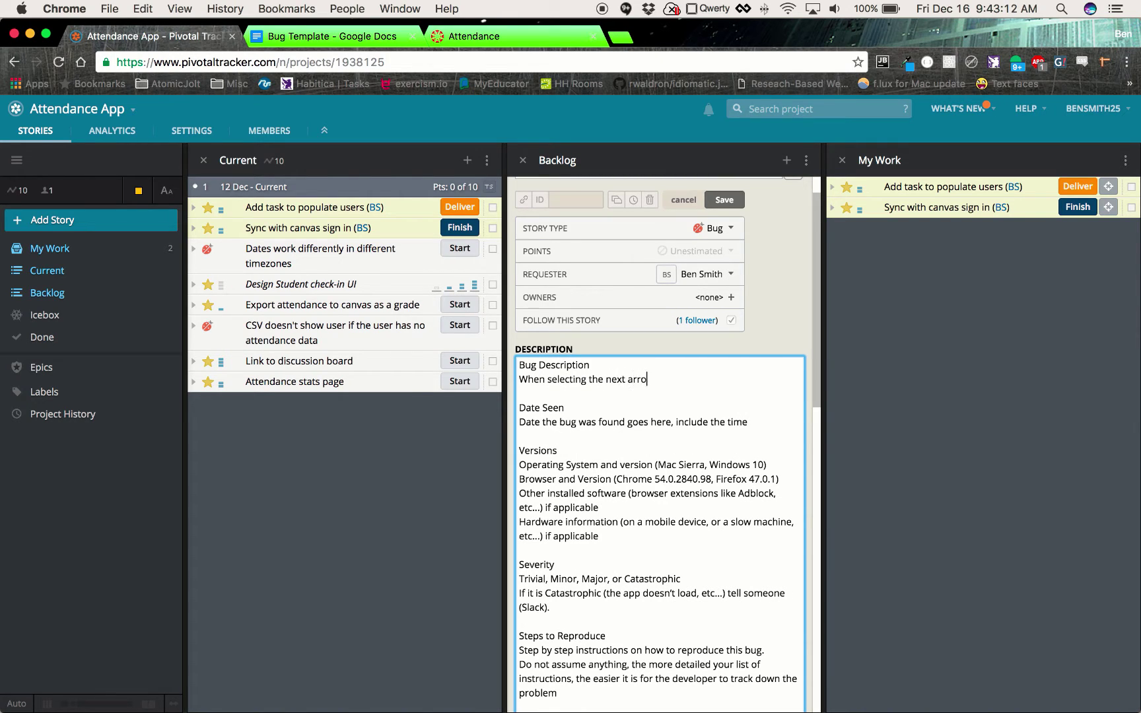
{"action": "type", "text": "on the date selector an "}
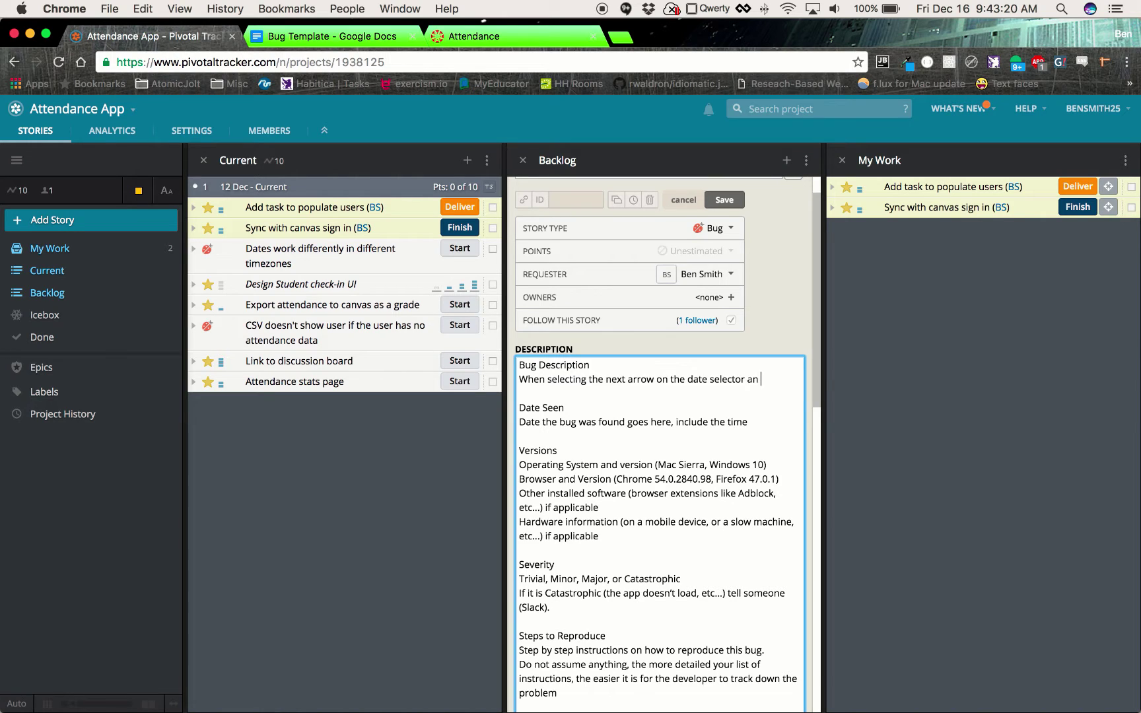
{"action": "type", "text": "error occrus"}
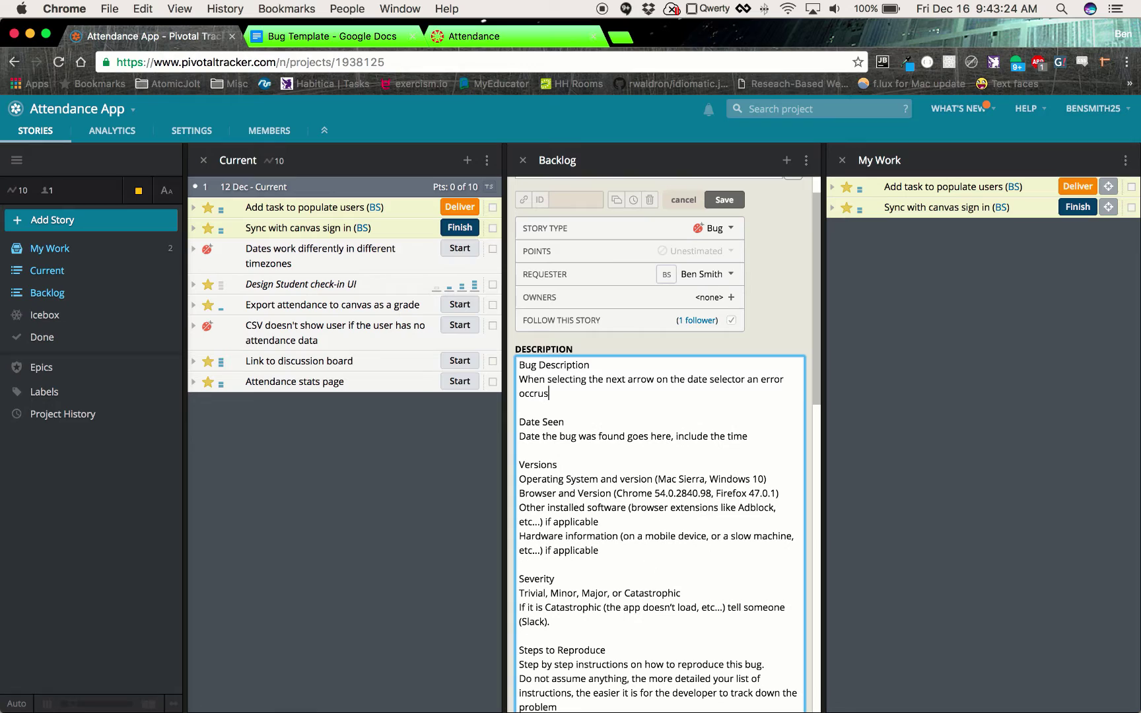
{"action": "type", "text": " in the console, and nothin"}
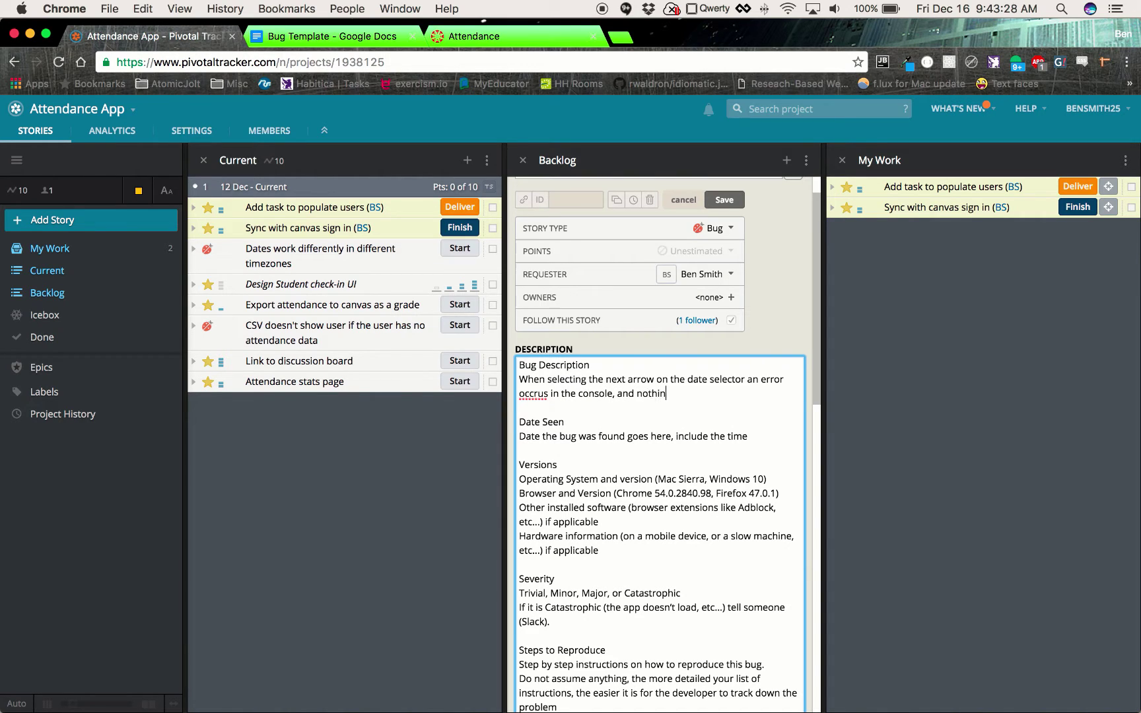
{"action": "type", "text": "g happens."}
{"action": "right_click", "coordinate": [532, 394]}
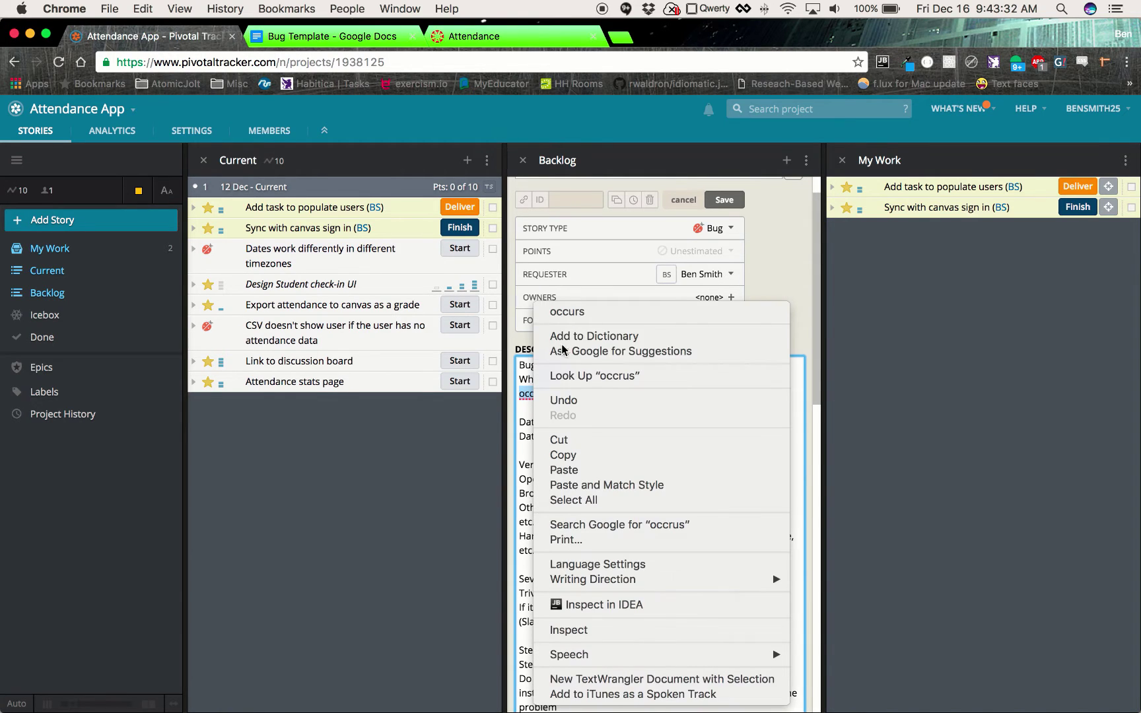
{"action": "left_click", "coordinate": [567, 311]}
Step: Set Date Seen to 16 Dec 2016 and delete the Versions placeholder lines
{"action": "left_click", "coordinate": [761, 438]}
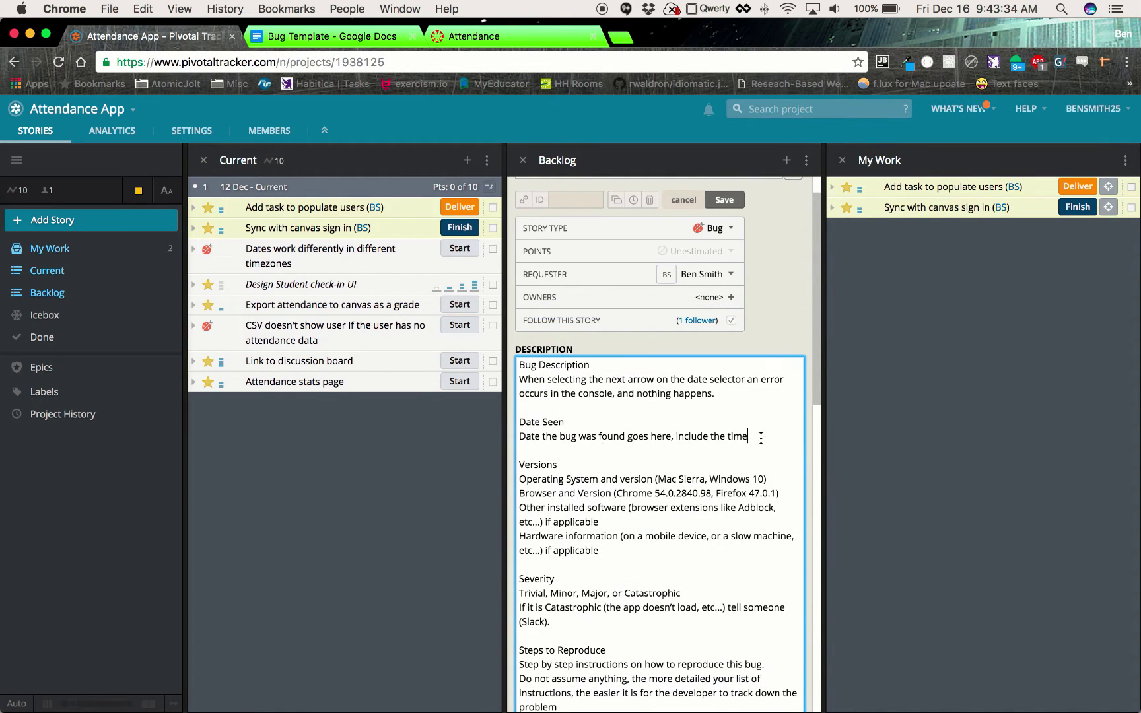
{"action": "left_click_drag", "start_coordinate": [760, 438], "coordinate": [463, 442]}
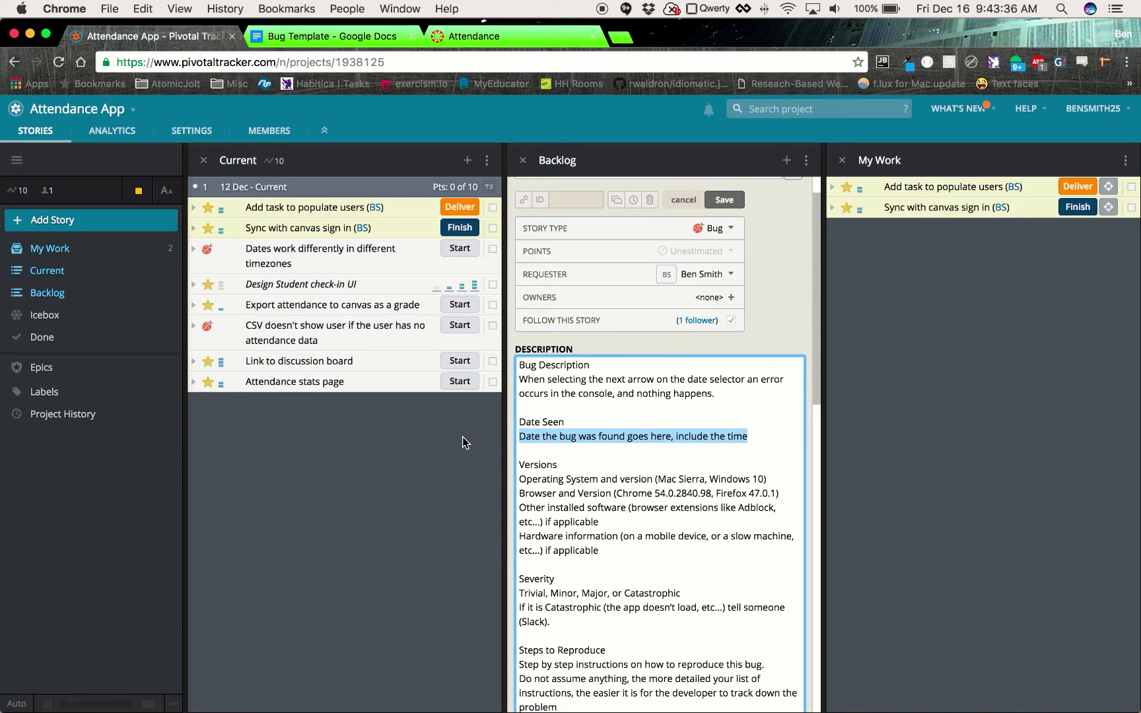
{"action": "type", "text": "16"}
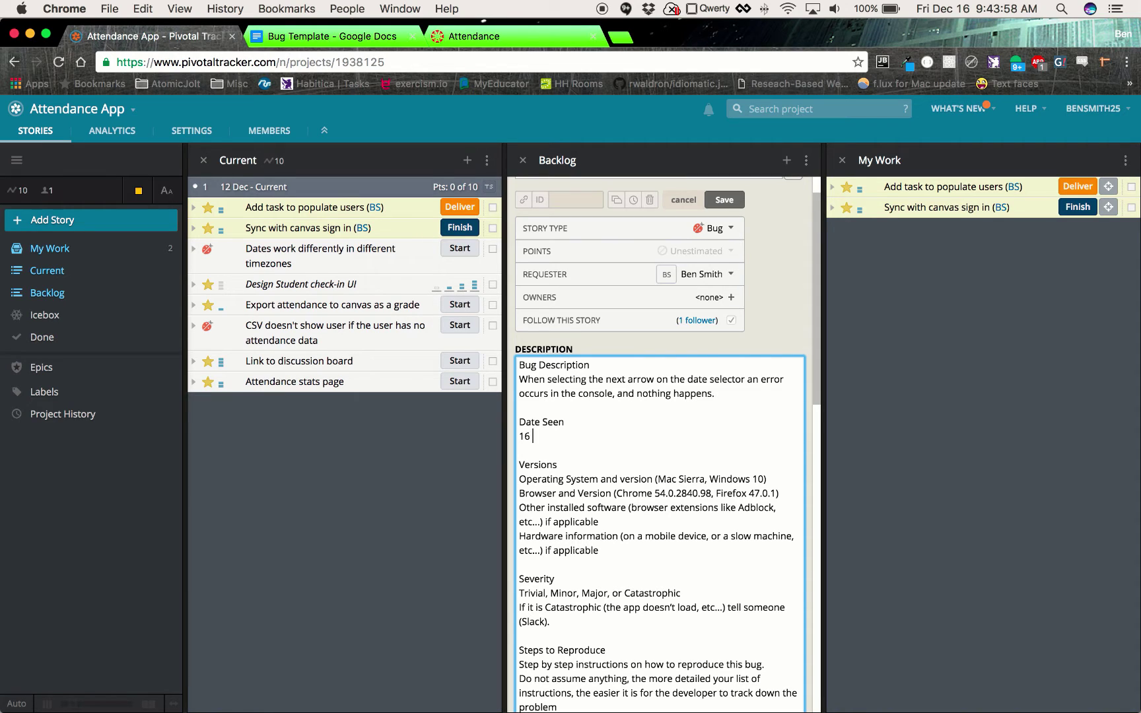
{"action": "type", "text": "Dec 2016"}
{"action": "left_click_drag", "start_coordinate": [622, 554], "coordinate": [519, 485]}
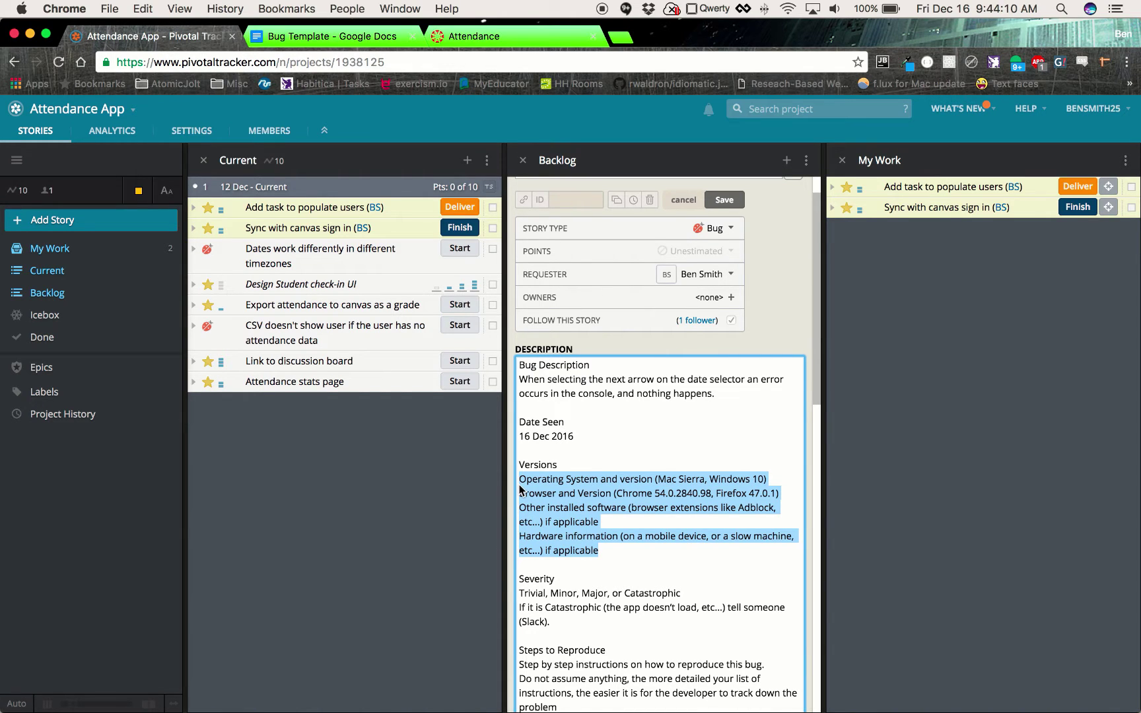
{"action": "key", "text": "BackSpace"}
Step: Open About Google Chrome and copy the Version 55.0.2883.95 (64-bit) line
{"action": "left_click", "coordinate": [484, 37]}
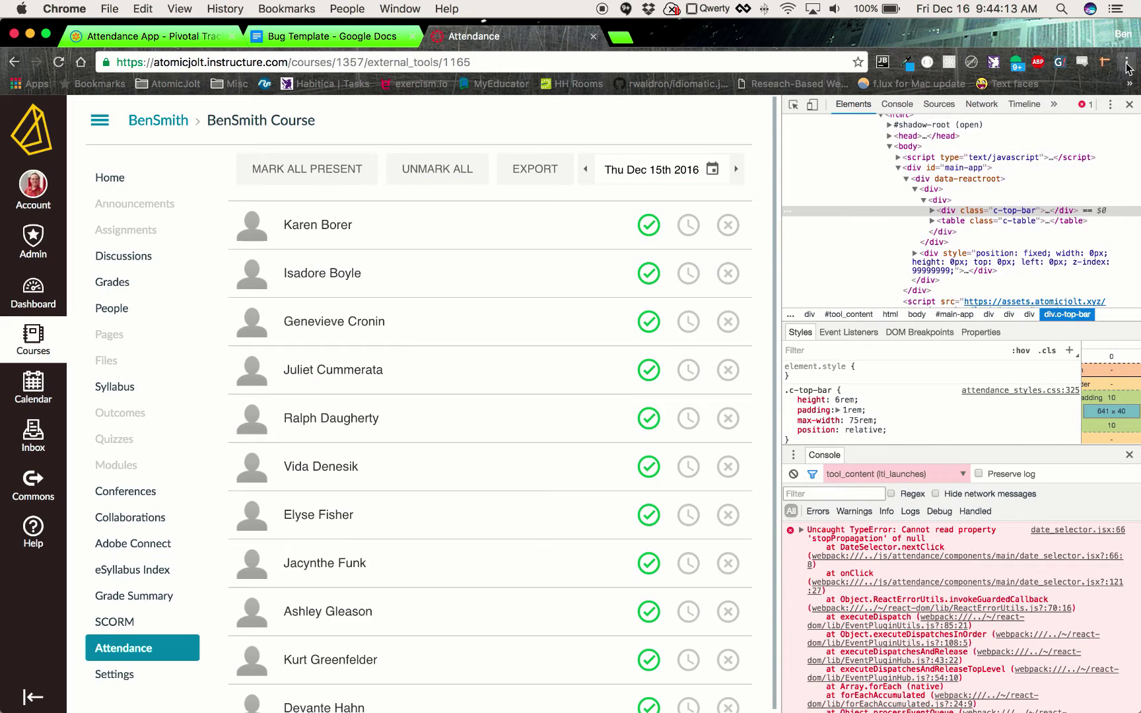
{"action": "left_click", "coordinate": [1128, 62]}
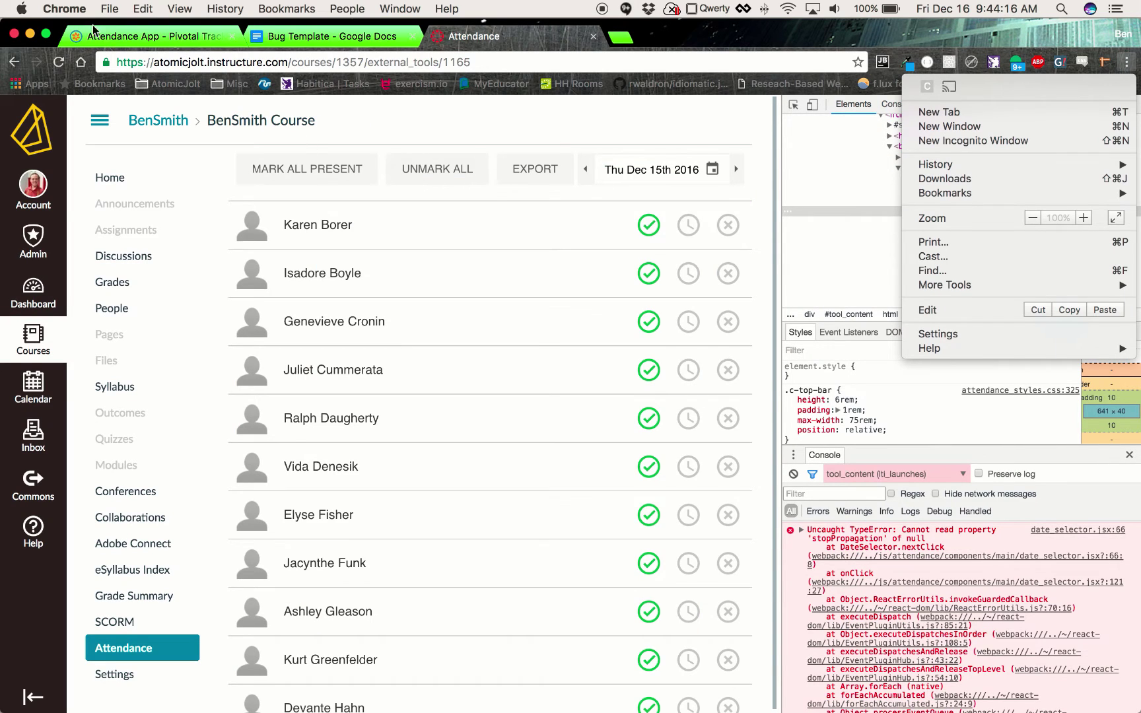
{"action": "left_click", "coordinate": [78, 12]}
{"action": "left_click", "coordinate": [80, 13]}
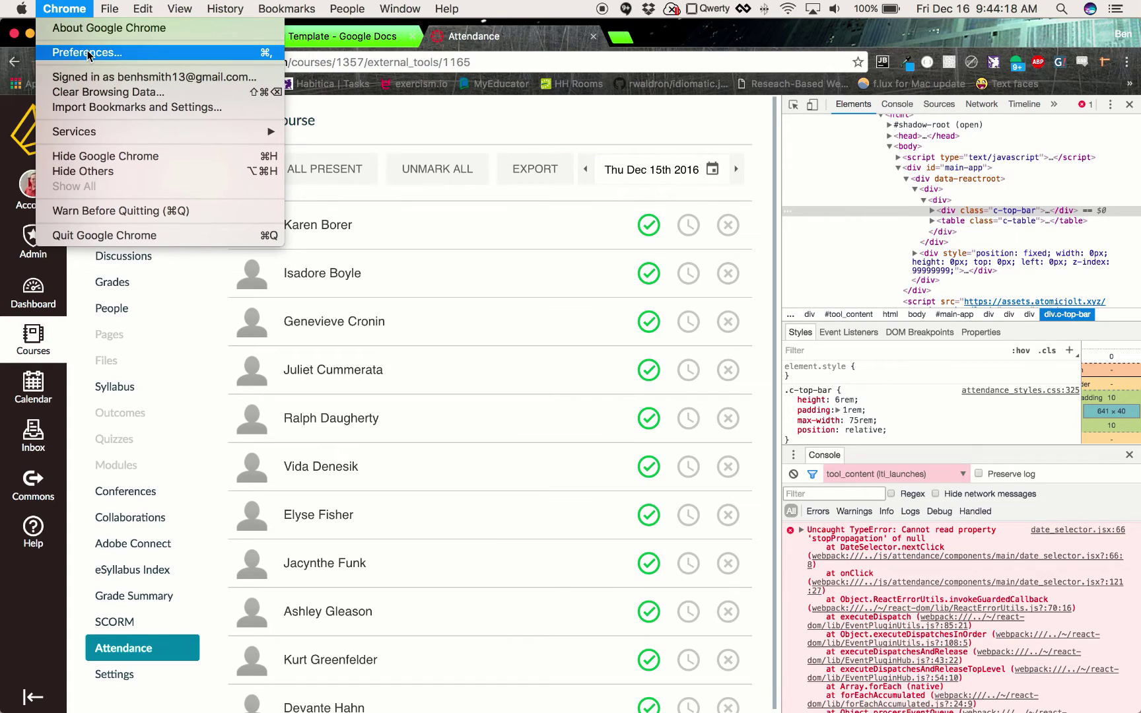
{"action": "left_click", "coordinate": [101, 32]}
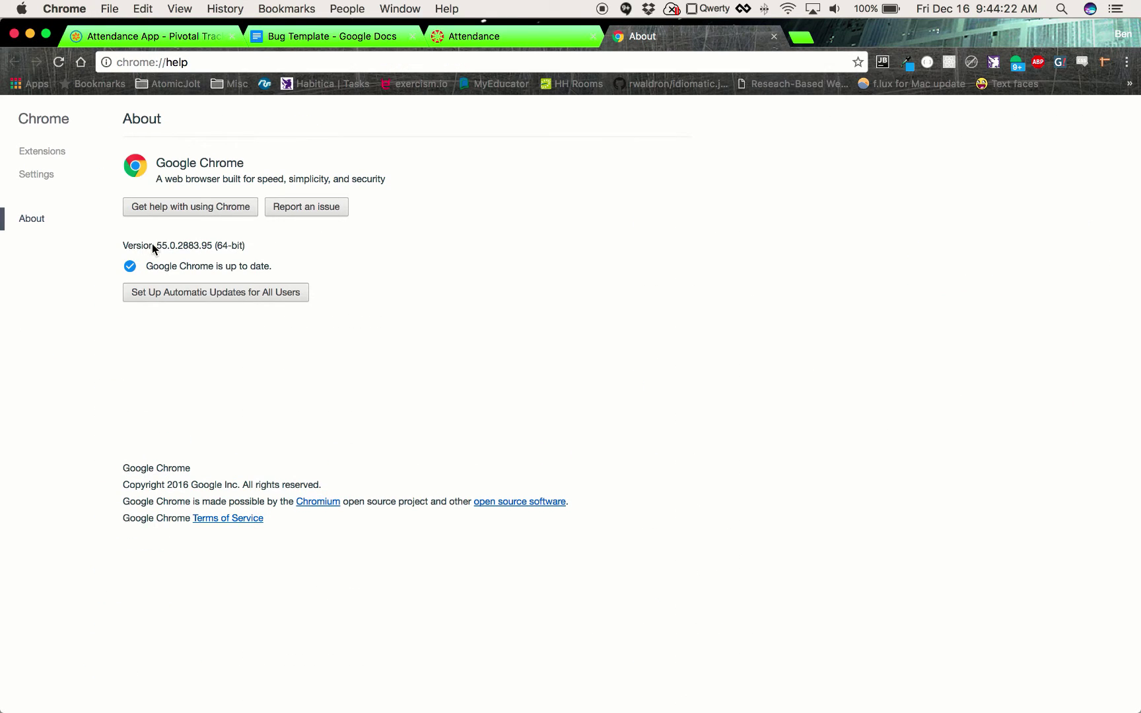
{"action": "mouse_move", "coordinate": [152, 244]}
{"action": "left_mouse_down"}
{"action": "mouse_move", "coordinate": [230, 246]}
{"action": "mouse_move", "coordinate": [156, 245]}
{"action": "left_mouse_up"}
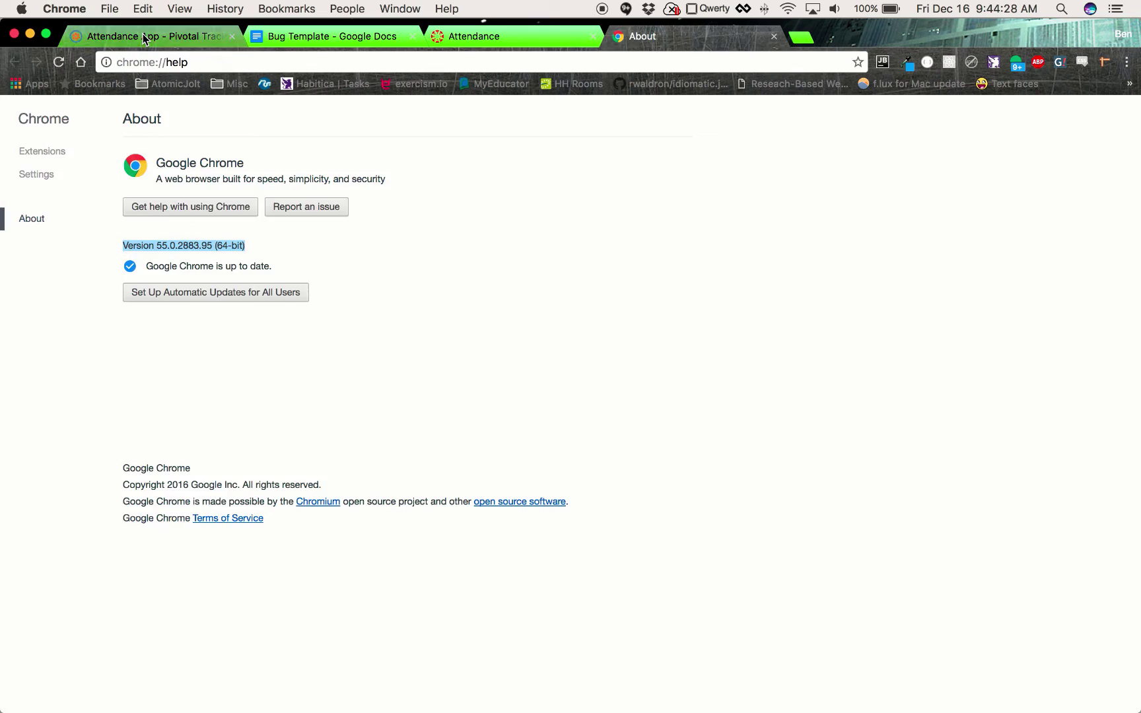
Step: Enter 'Google Chrome' followed by the copied version number in the description
{"action": "left_click", "coordinate": [179, 37]}
{"action": "type", "text": "Go"}
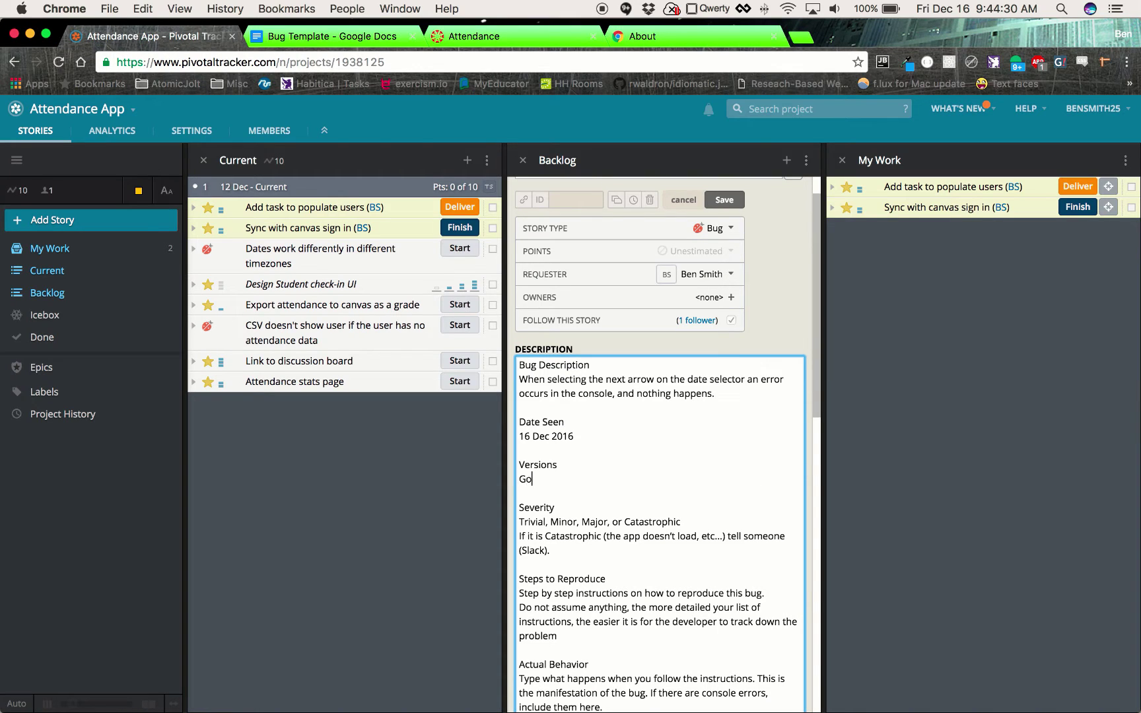
{"action": "type", "text": "ogle Chrome"}
{"action": "type", "text": "Version 55.0.2883.95 (64-bit)"}
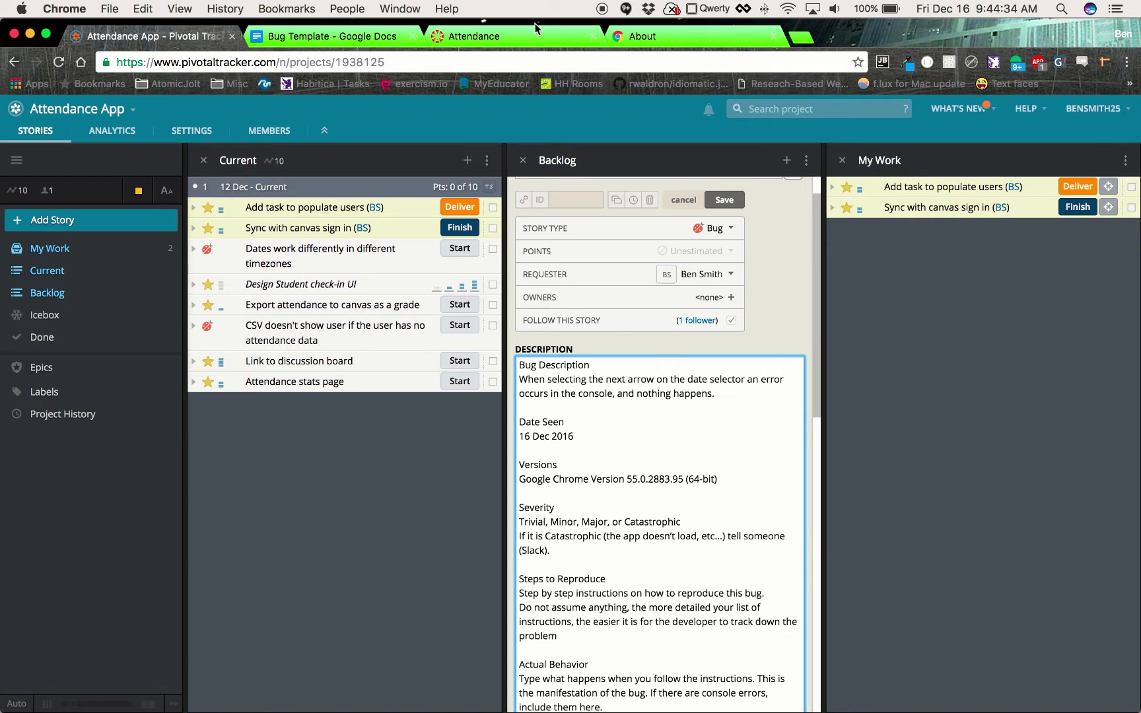
Step: Copy the Canvas attendance page URL and paste it on a new line after 'nothing happens.'
{"action": "left_click", "coordinate": [355, 38]}
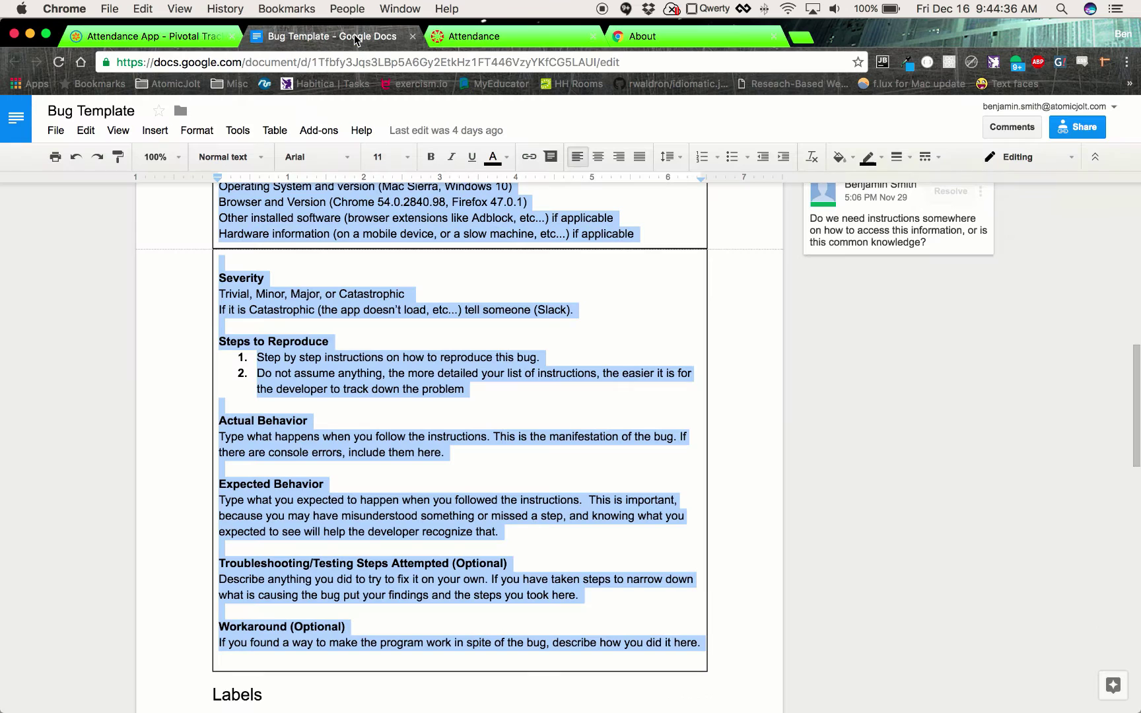
{"action": "scroll", "coordinate": [479, 298], "scroll_direction": "up", "scroll_amount": 5}
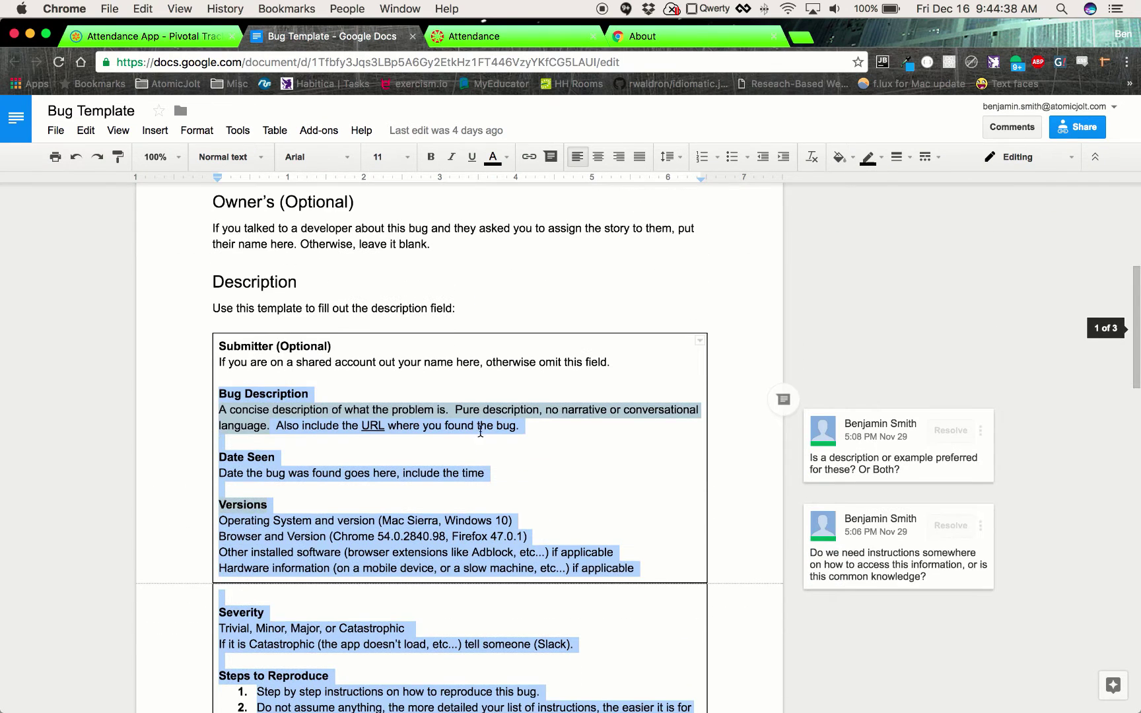
{"action": "left_click", "coordinate": [480, 431]}
{"action": "left_click_drag", "start_coordinate": [283, 425], "coordinate": [442, 426]}
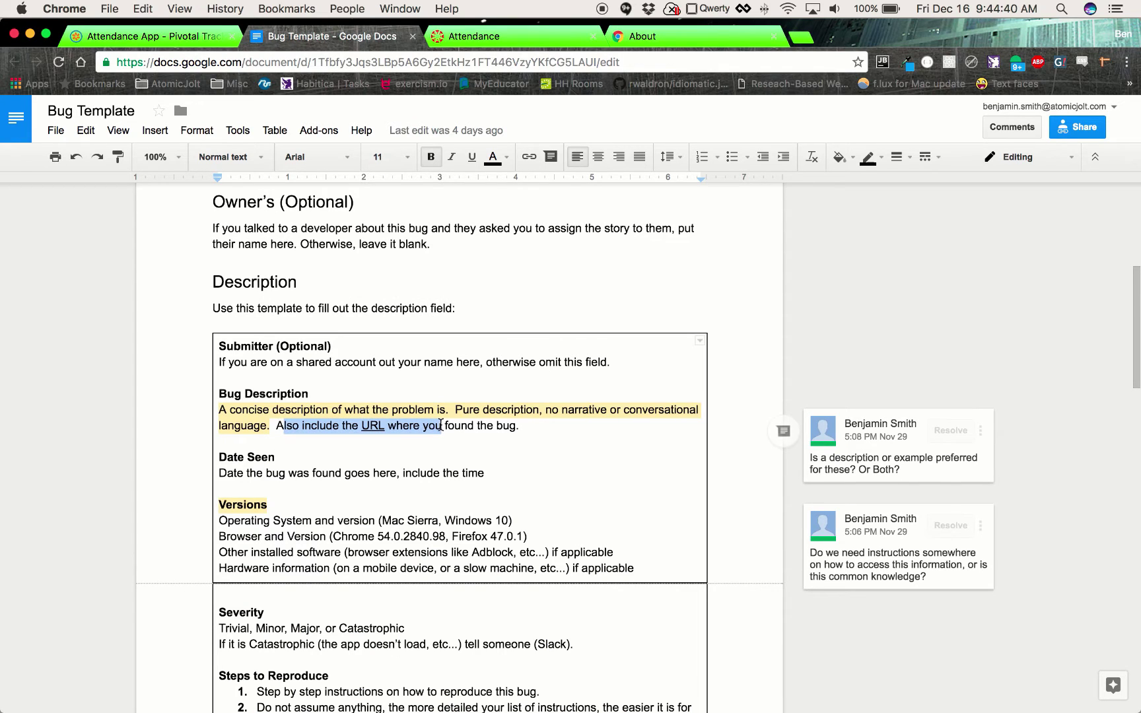
{"action": "left_click", "coordinate": [519, 38]}
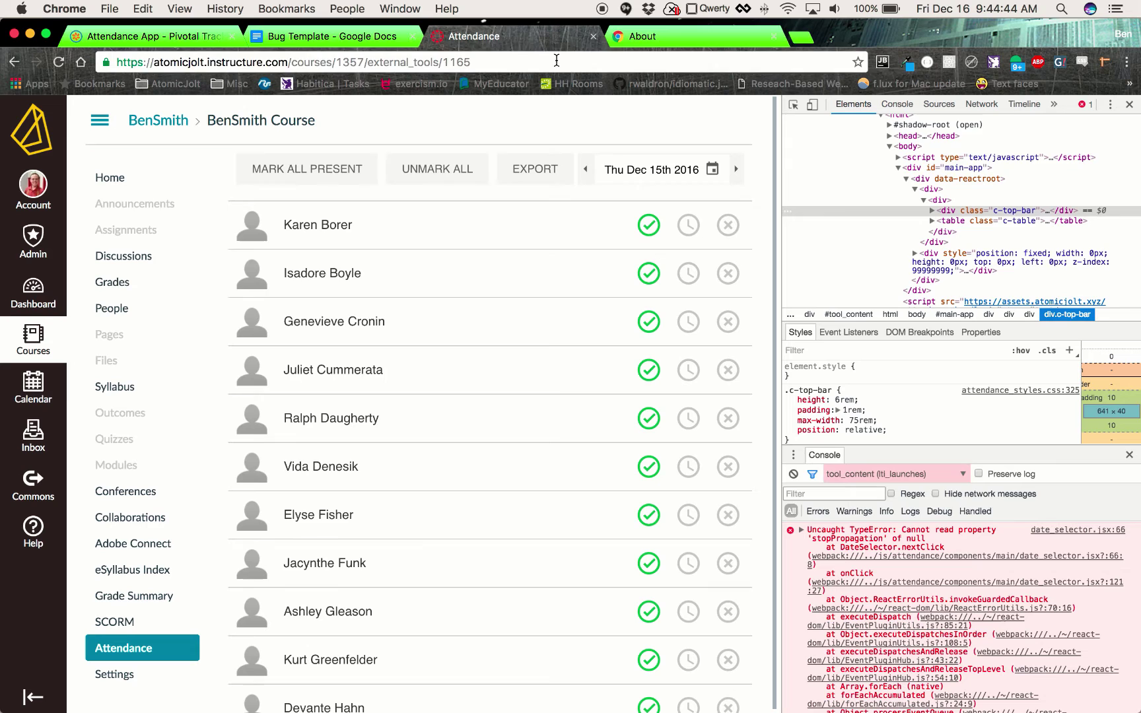
{"action": "left_click", "coordinate": [555, 62]}
{"action": "key", "text": "super+c"}
{"action": "left_click", "coordinate": [276, 38]}
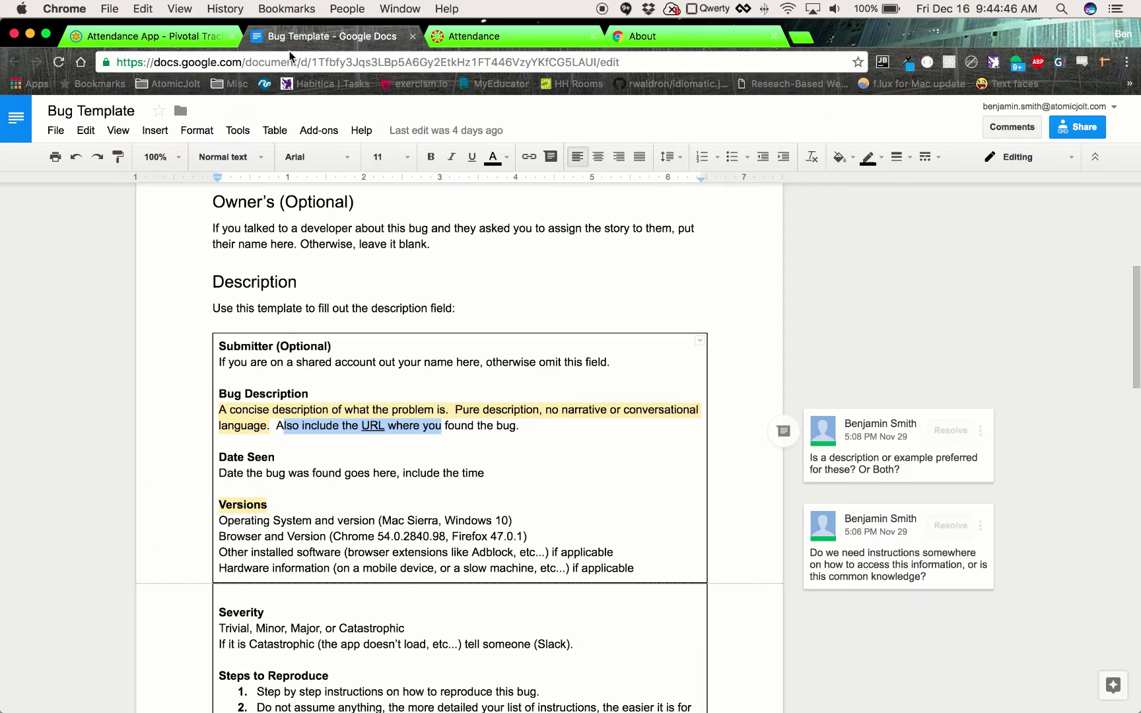
{"action": "left_click", "coordinate": [194, 39]}
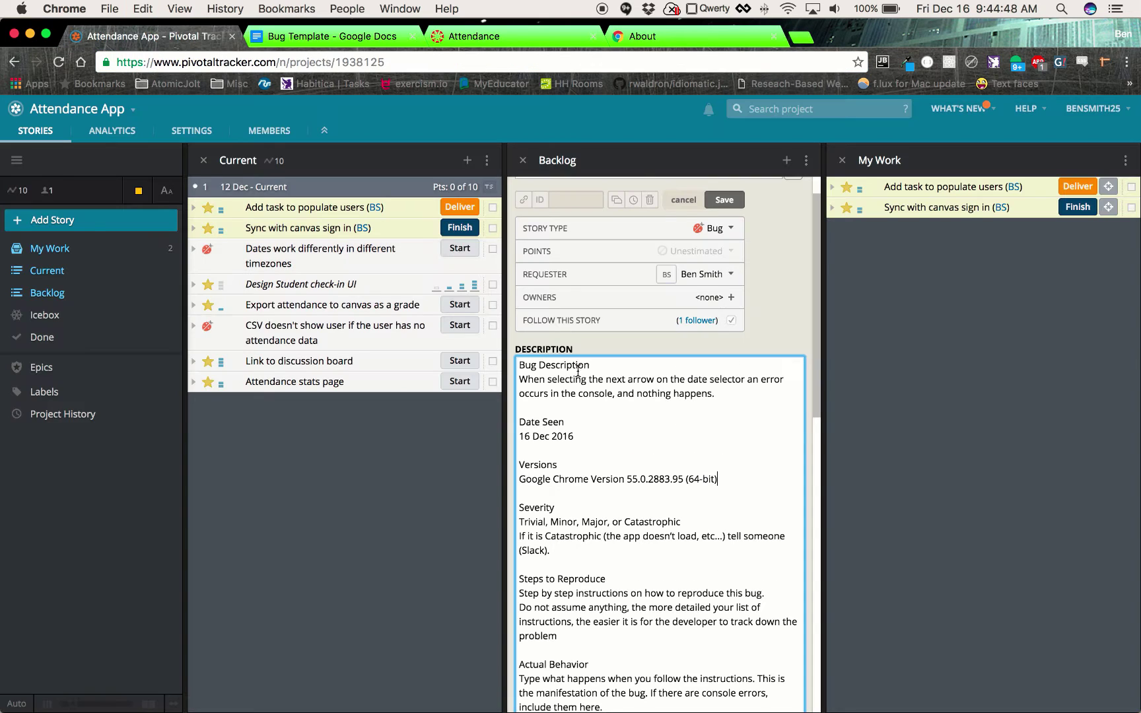
{"action": "left_click", "coordinate": [719, 395]}
{"action": "key", "text": "Return"}
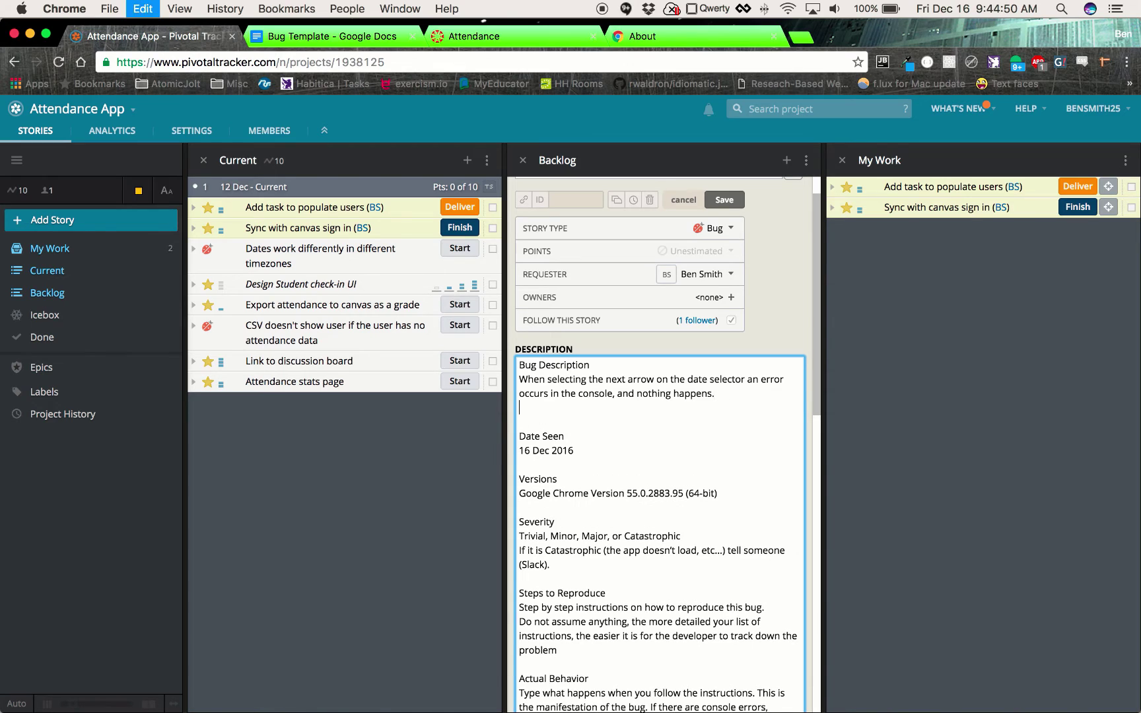
{"action": "key", "text": "super+v"}
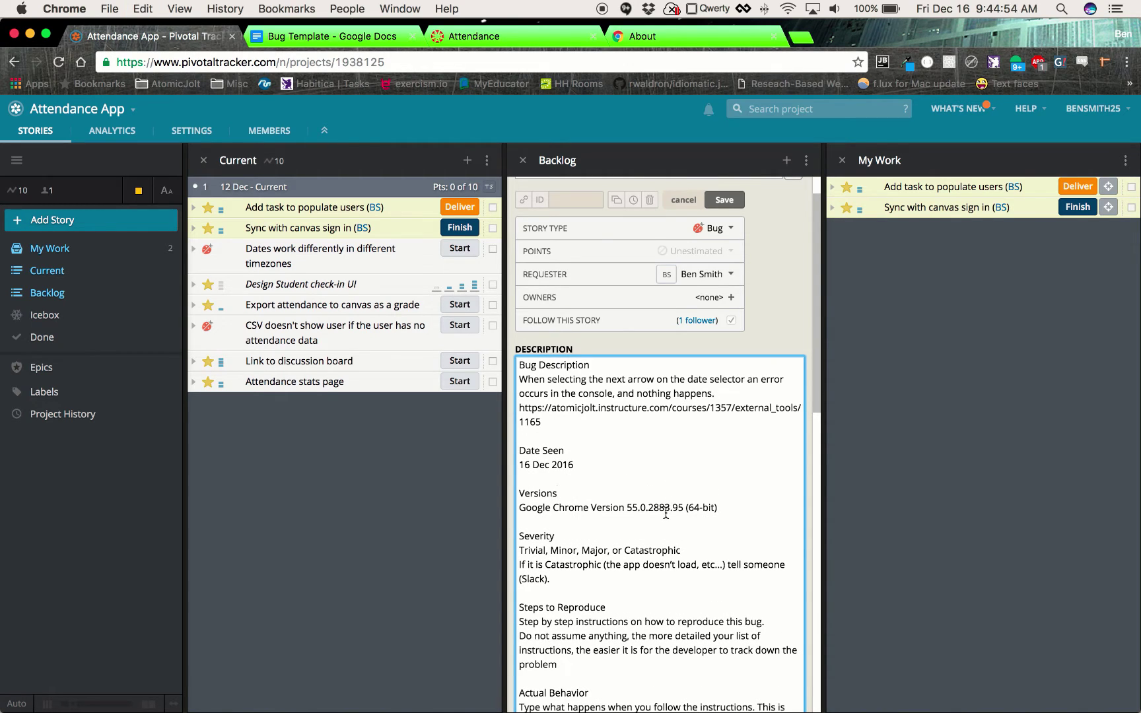
Step: Delete the Severity placeholder guidance text in the description
{"action": "scroll", "coordinate": [627, 563], "scroll_direction": "down", "scroll_amount": 1}
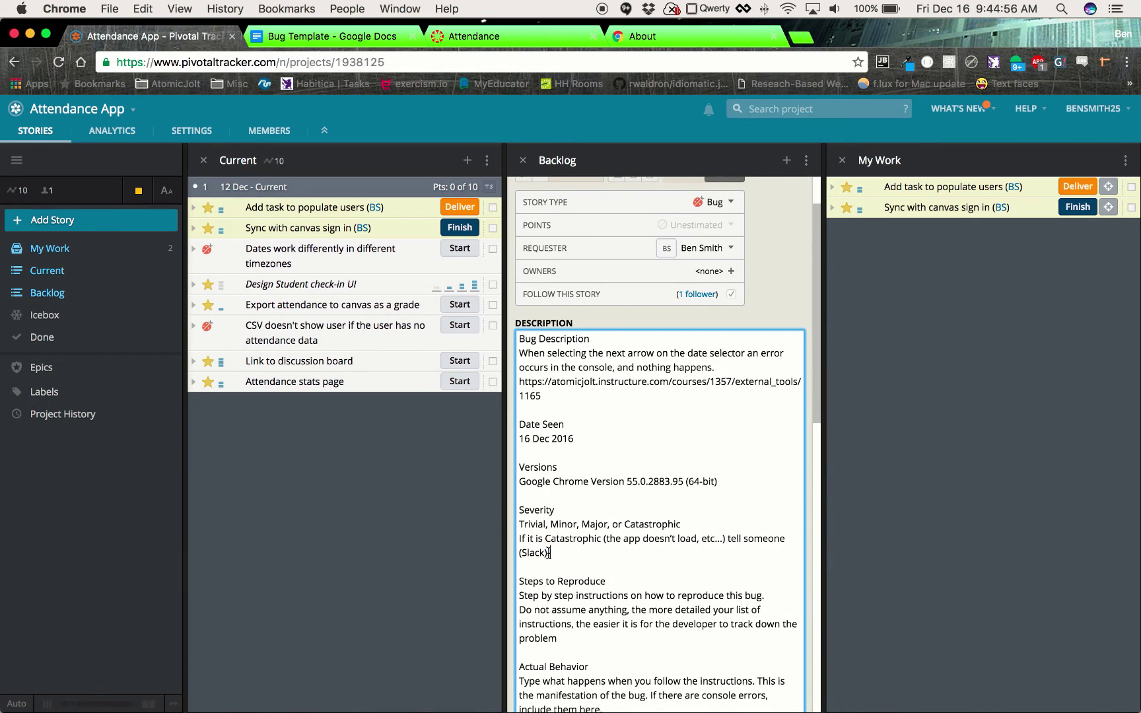
{"action": "left_click_drag", "start_coordinate": [550, 553], "coordinate": [504, 524]}
{"action": "key", "text": "BackSpace"}
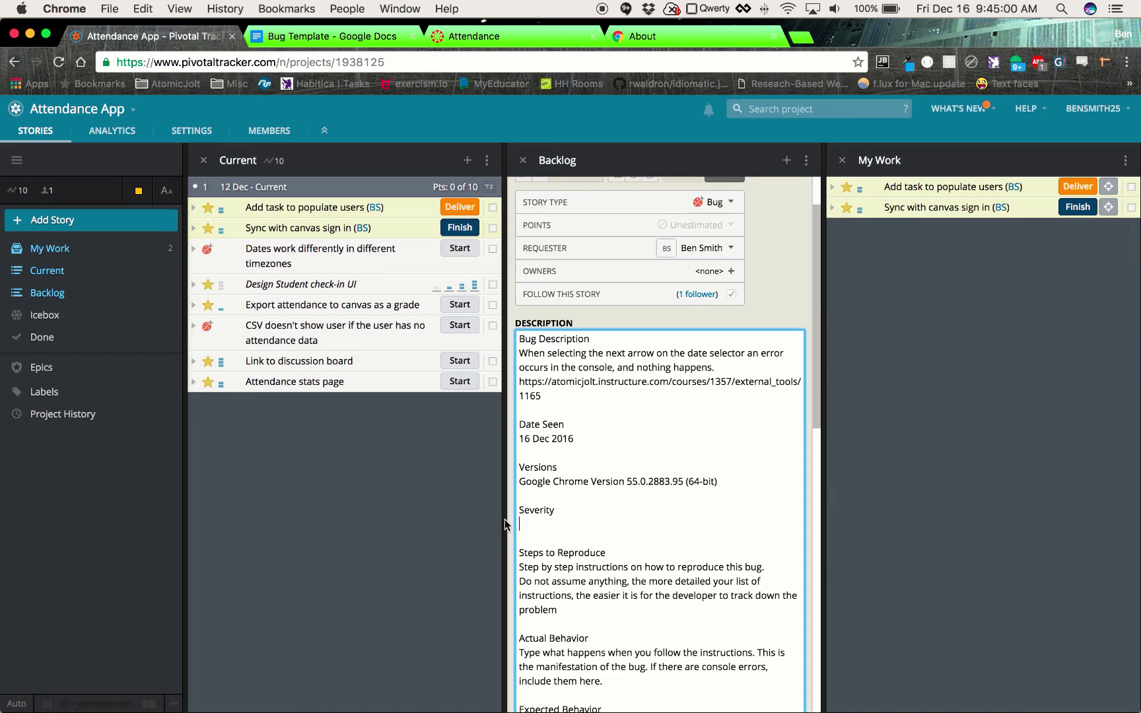
Step: Enter 'Major' under Severity and select the Steps to Reproduce placeholder text
{"action": "left_click", "coordinate": [531, 38]}
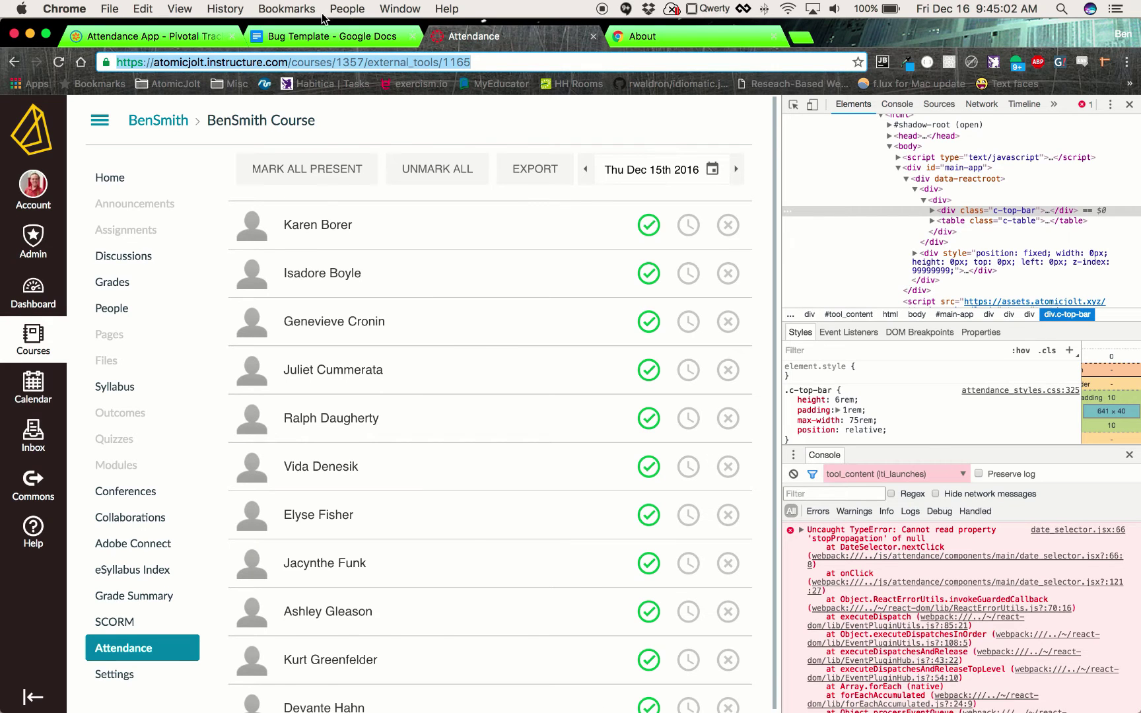
{"action": "left_click", "coordinate": [315, 39]}
{"action": "scroll", "coordinate": [365, 500], "scroll_direction": "down", "scroll_amount": 3}
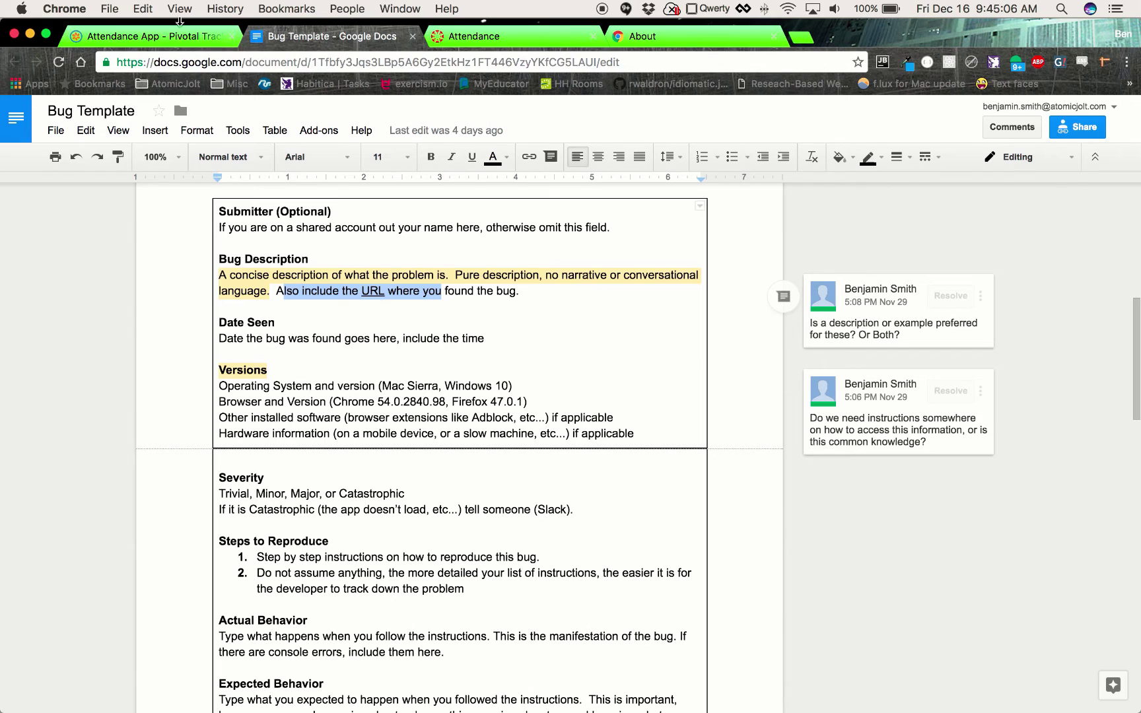
{"action": "left_click", "coordinate": [152, 36]}
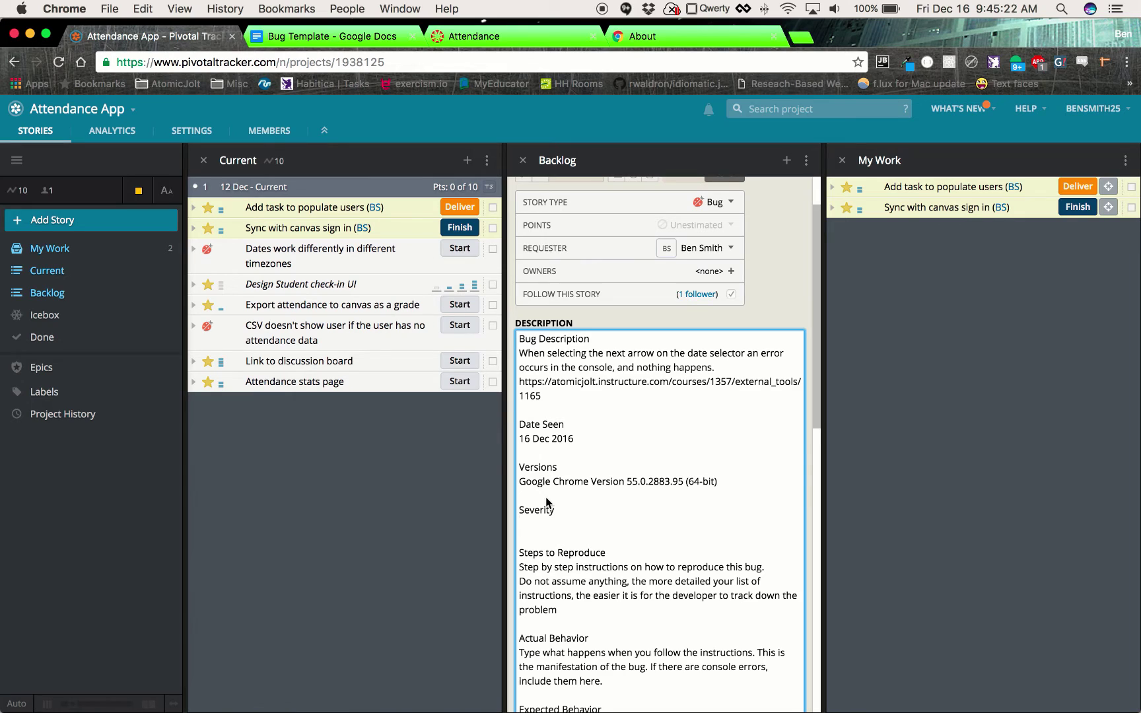
{"action": "type", "text": "Major"}
{"action": "left_click", "coordinate": [583, 606]}
{"action": "left_click_drag", "start_coordinate": [569, 614], "coordinate": [519, 567]}
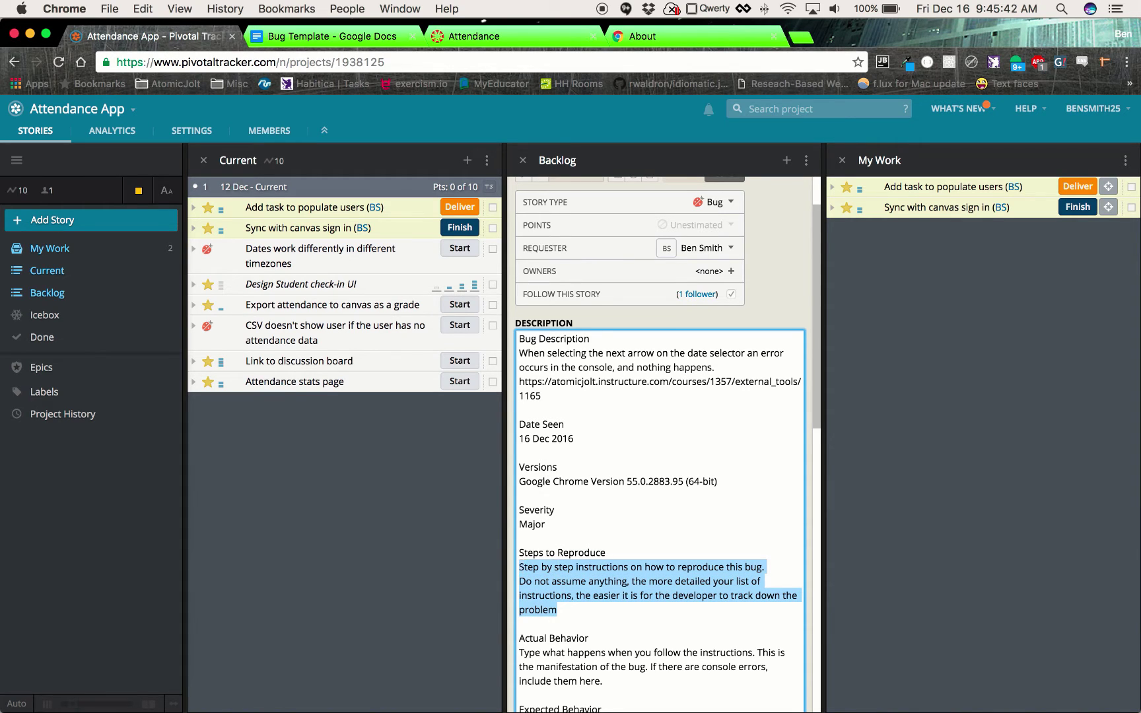
Step: Retest the next-day arrow in Canvas Attendance, then return to the story description
{"action": "key", "text": "super+3"}
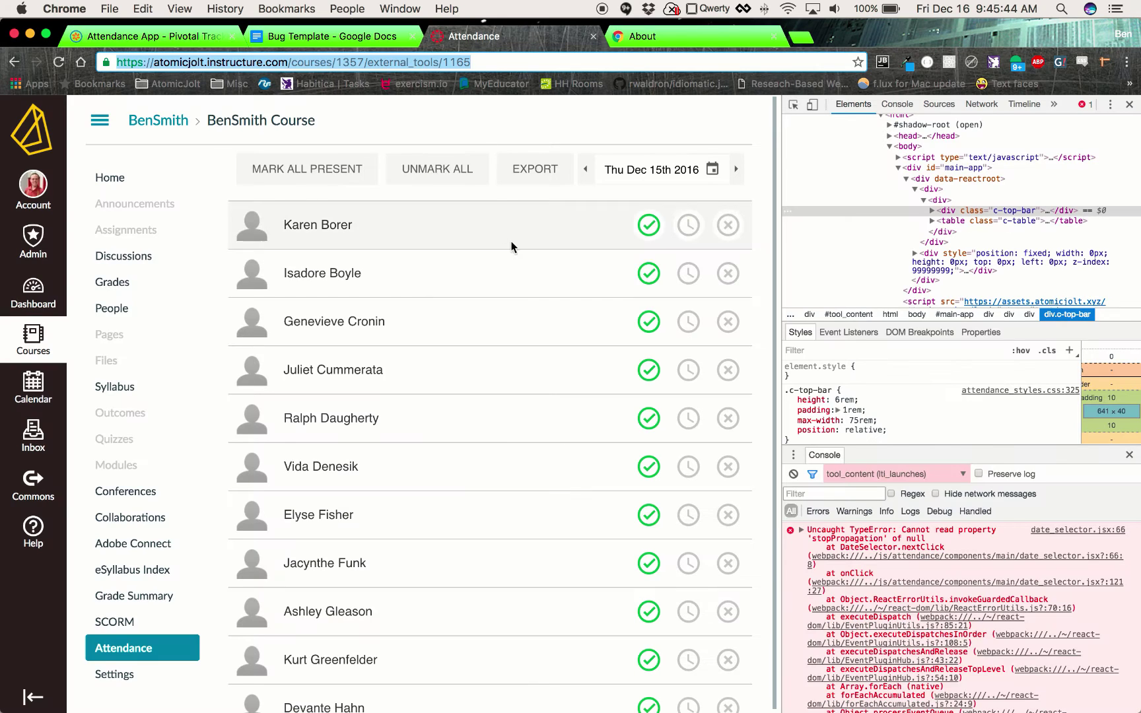
{"action": "left_click", "coordinate": [658, 171]}
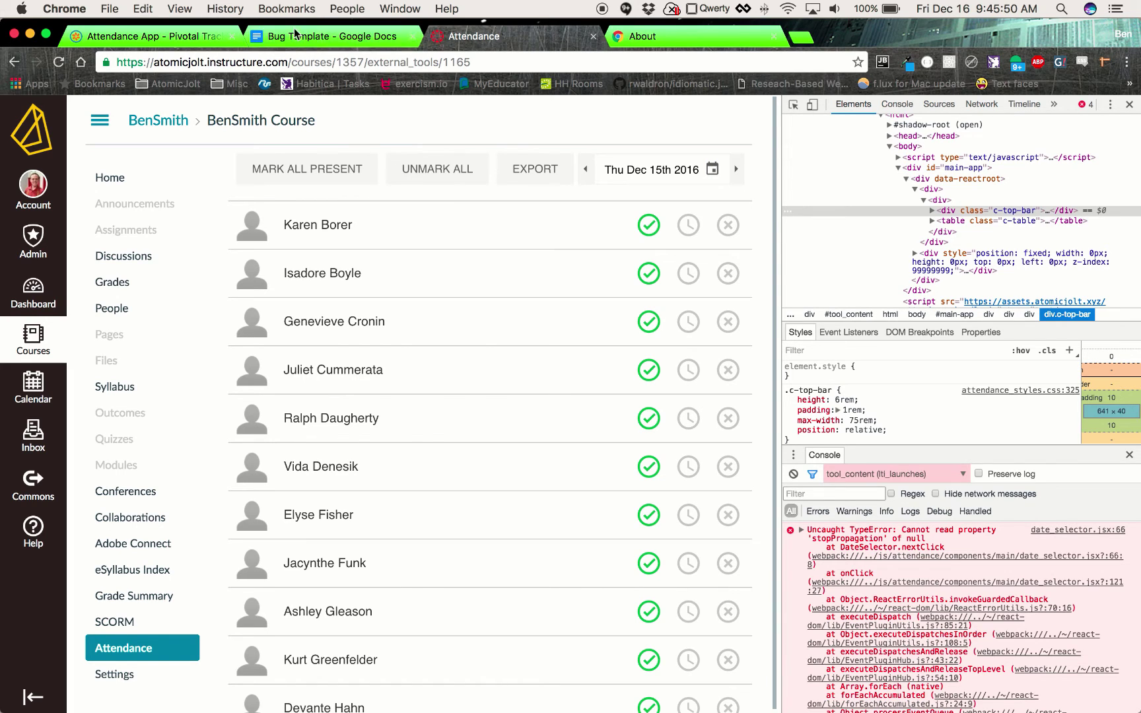
{"action": "left_click", "coordinate": [323, 36]}
{"action": "left_click", "coordinate": [208, 35]}
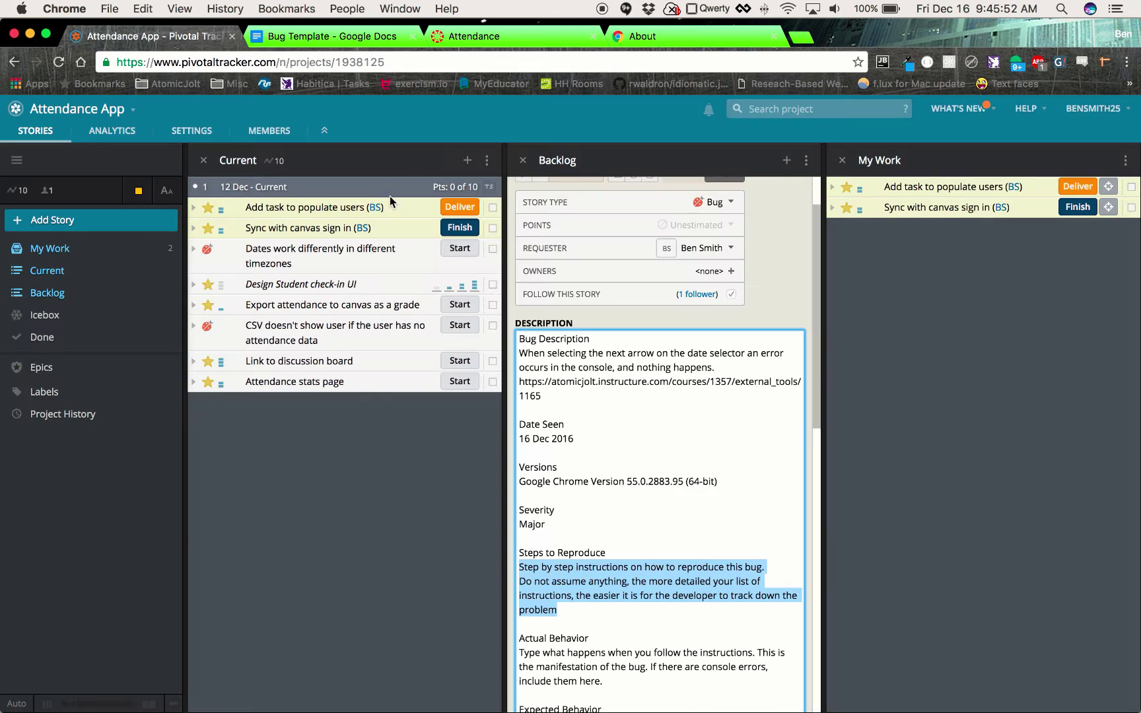
Step: Type steps 'Open Attendance tool', 'Click next arrow to move one day forward', 'Nothing happens'
{"action": "type", "text": "Op"}
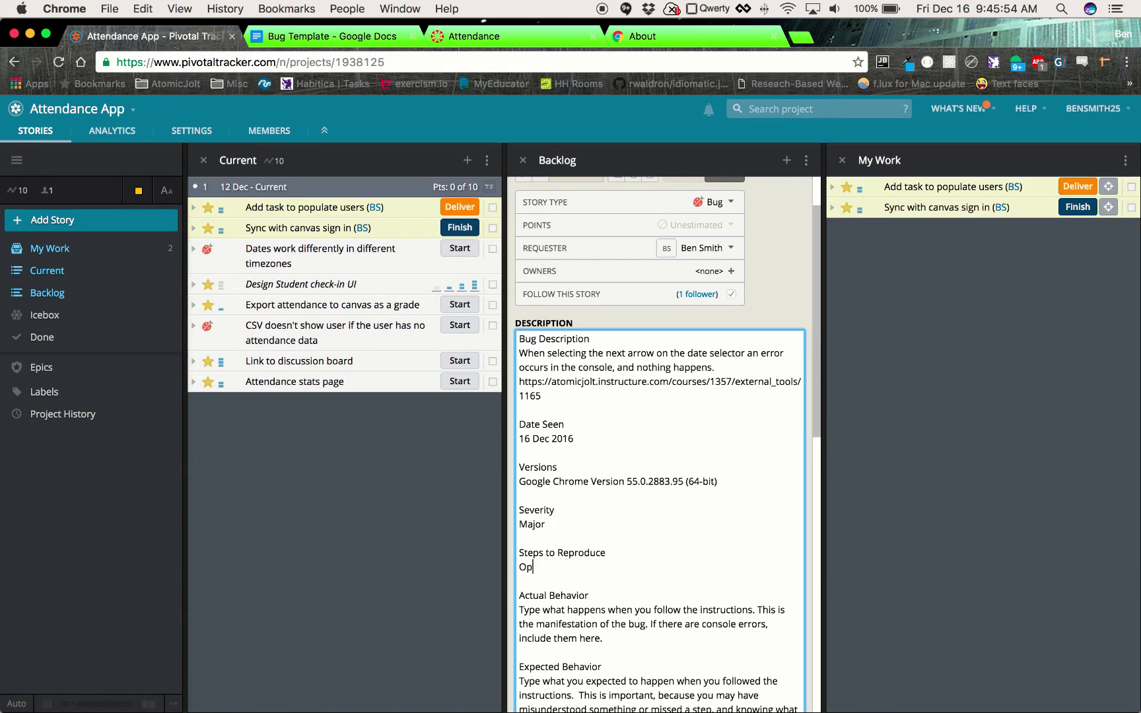
{"action": "type", "text": "en Attendance tool"}
{"action": "key", "text": "Return"}
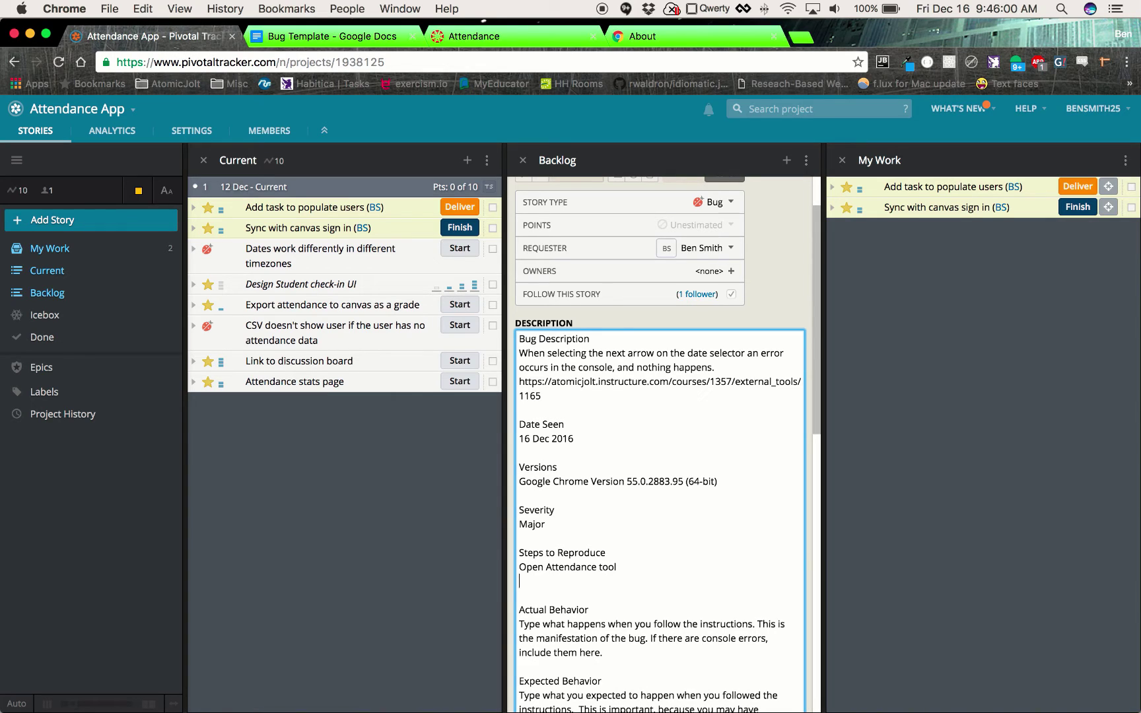
{"action": "type", "text": "Click next arrow to move one day foreward"}
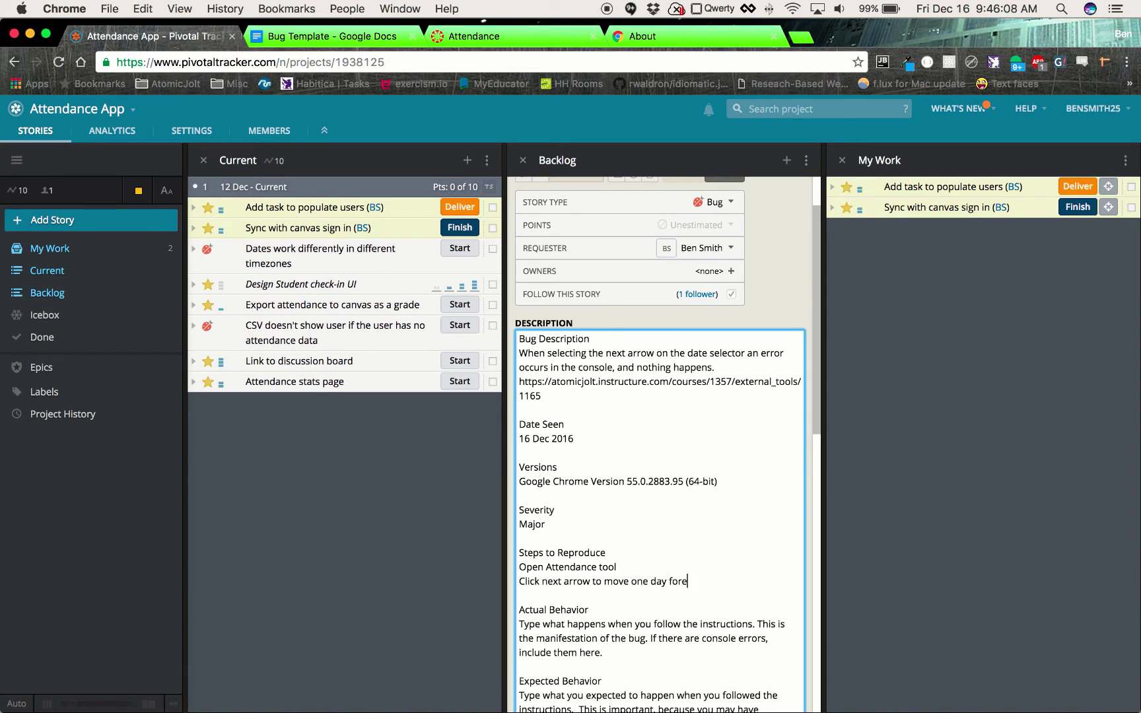
{"action": "key", "text": "Return"}
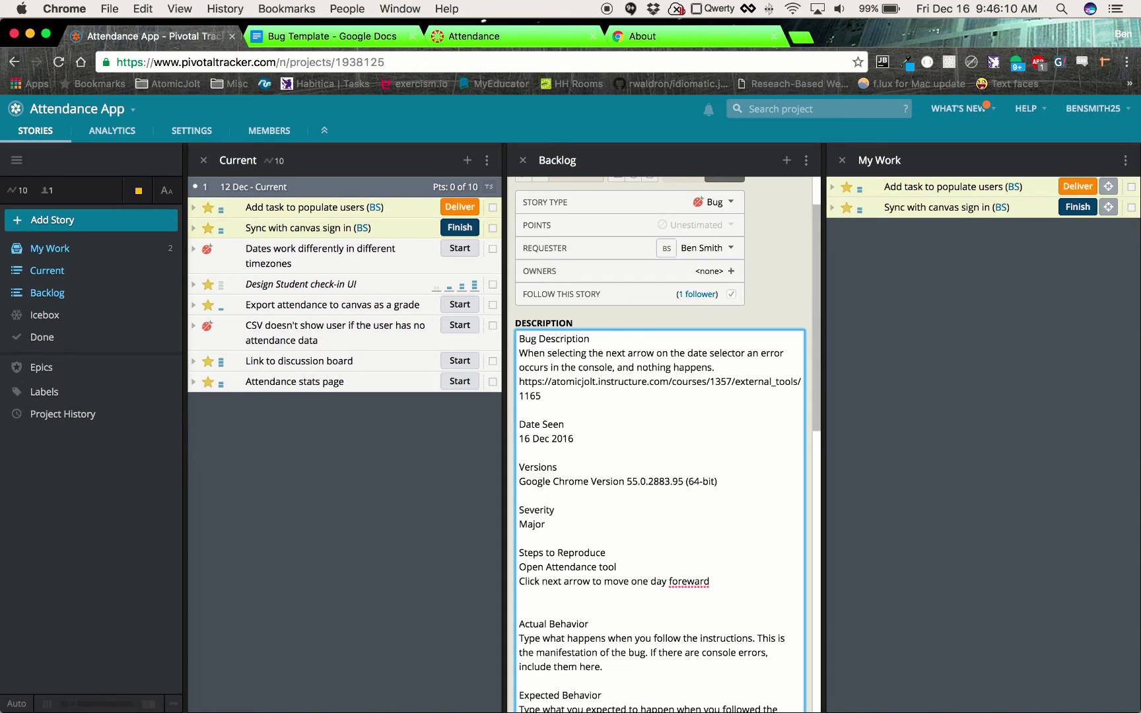
{"action": "type", "text": "Nothin"}
{"action": "type", "text": "g h"}
{"action": "type", "text": "happensd"}
{"action": "right_click", "coordinate": [699, 581]}
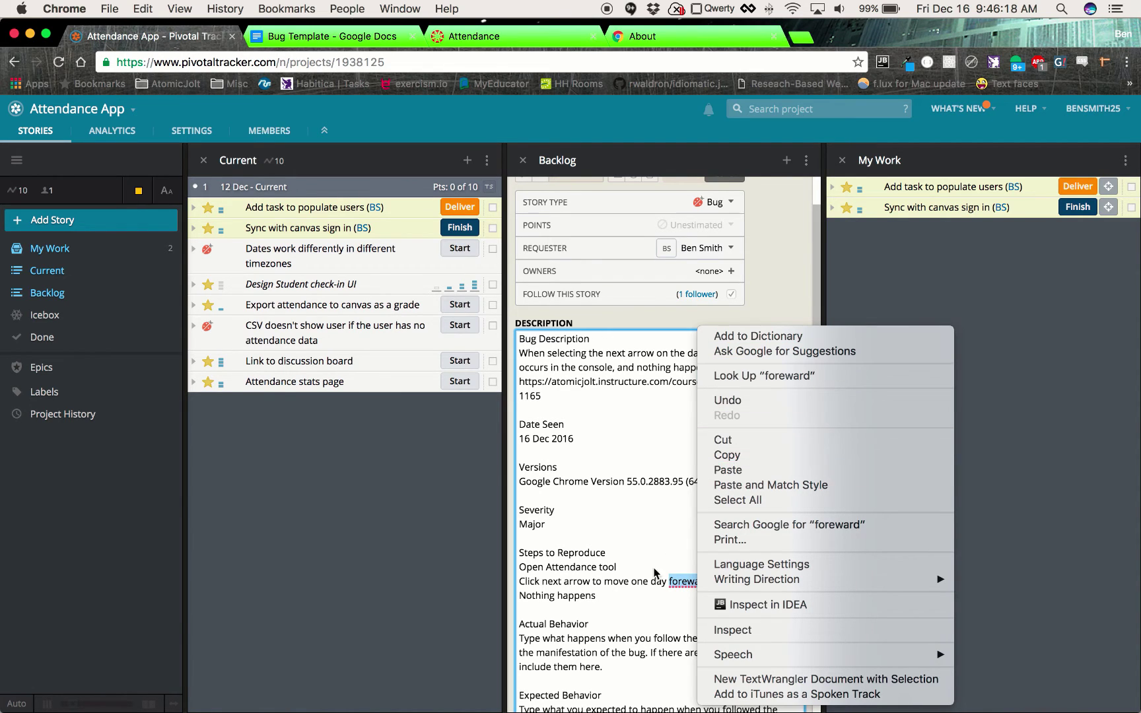
{"action": "left_click", "coordinate": [665, 631]}
{"action": "left_click", "coordinate": [688, 582]}
{"action": "key", "text": "BackSpace"}
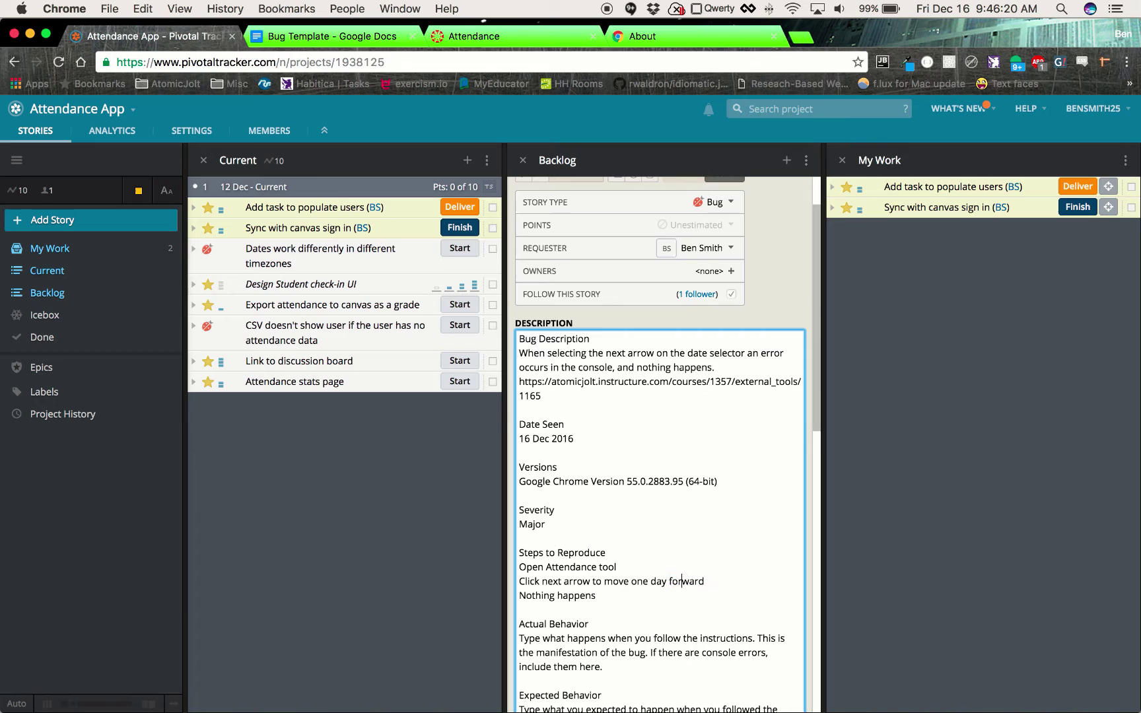
{"action": "scroll", "coordinate": [722, 633], "scroll_direction": "down", "scroll_amount": 3}
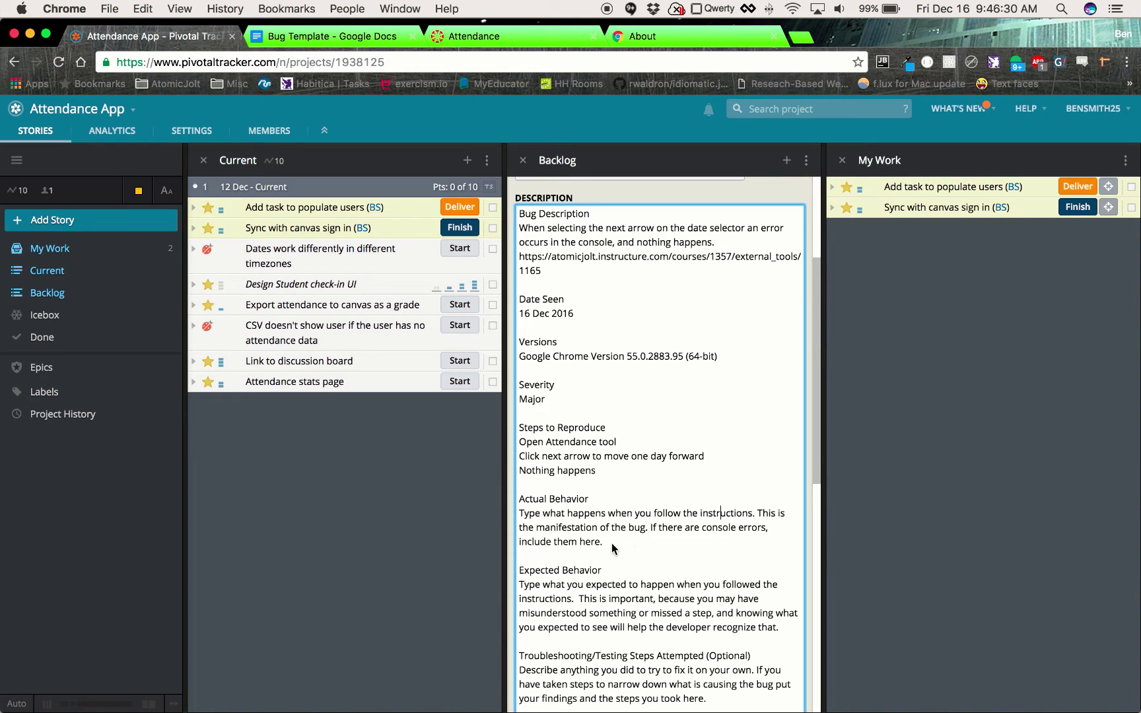
Step: Replace the Actual Behavior placeholder with 'Nothing happens, there a error in the console' and start a new line
{"action": "left_click_drag", "start_coordinate": [611, 542], "coordinate": [522, 514]}
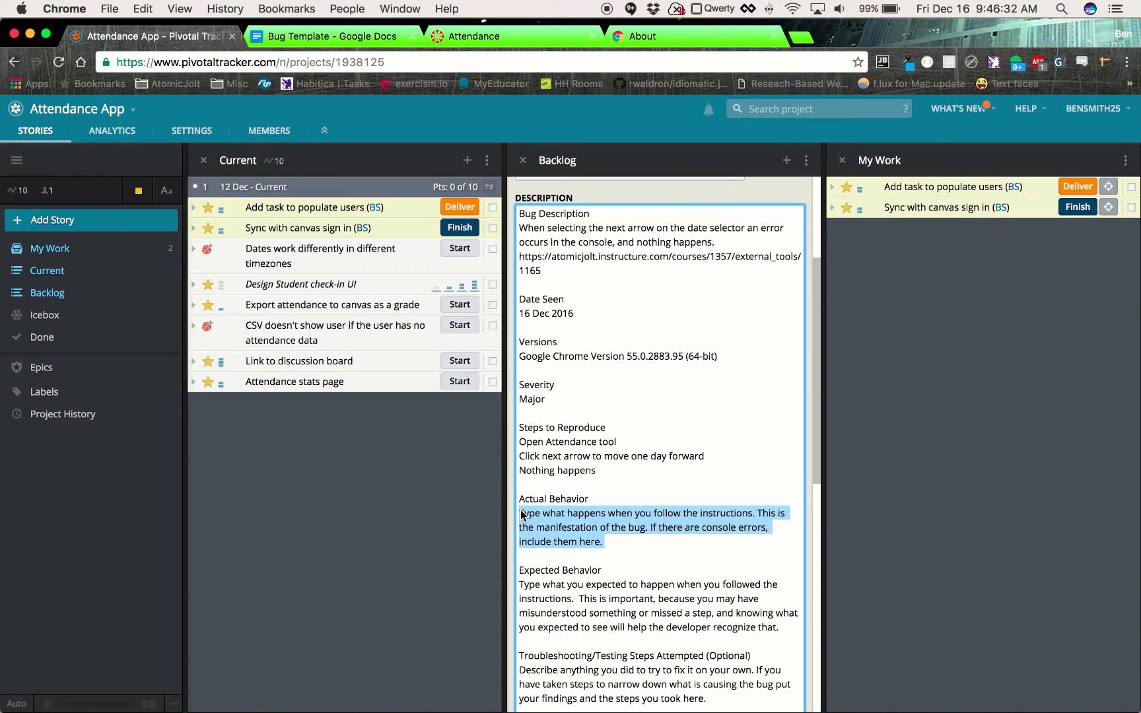
{"action": "type", "text": "Nothing"}
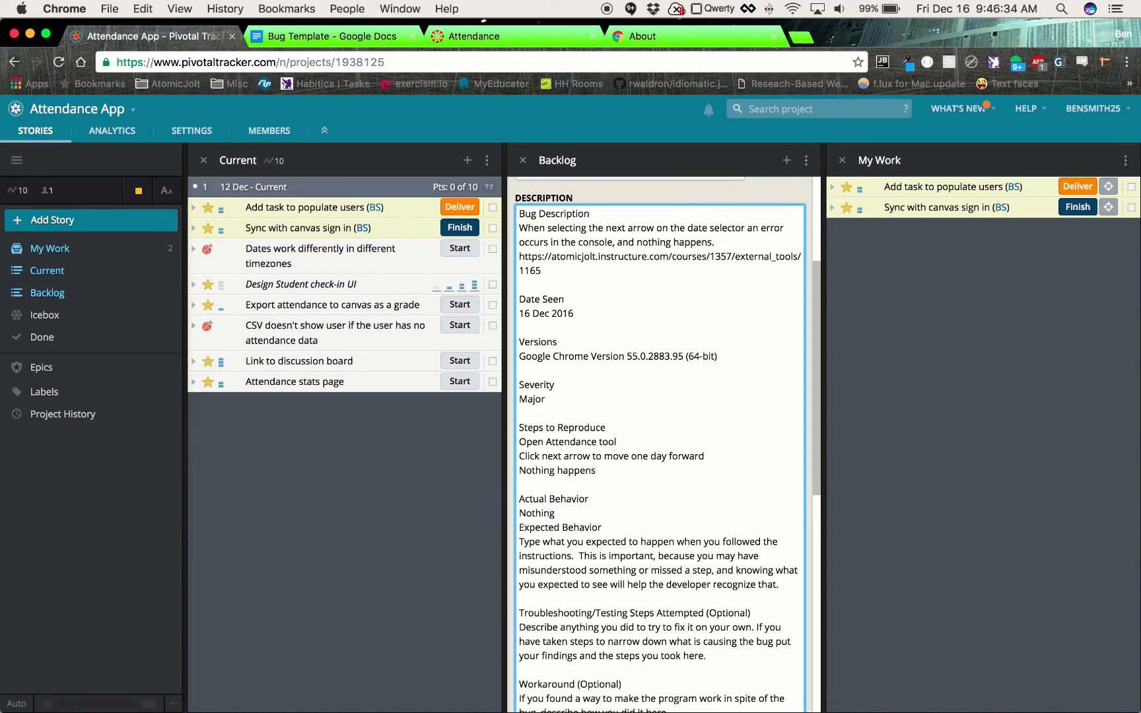
{"action": "type", "text": " happens, there a error in the console"}
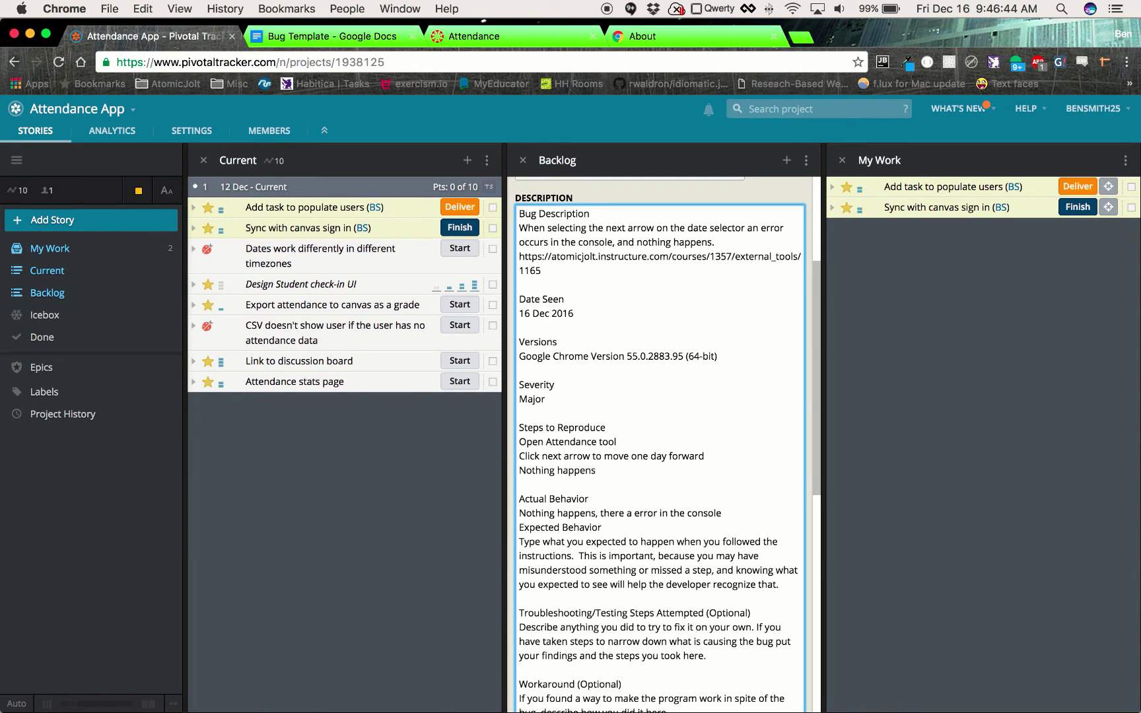
{"action": "key", "text": "Return"}
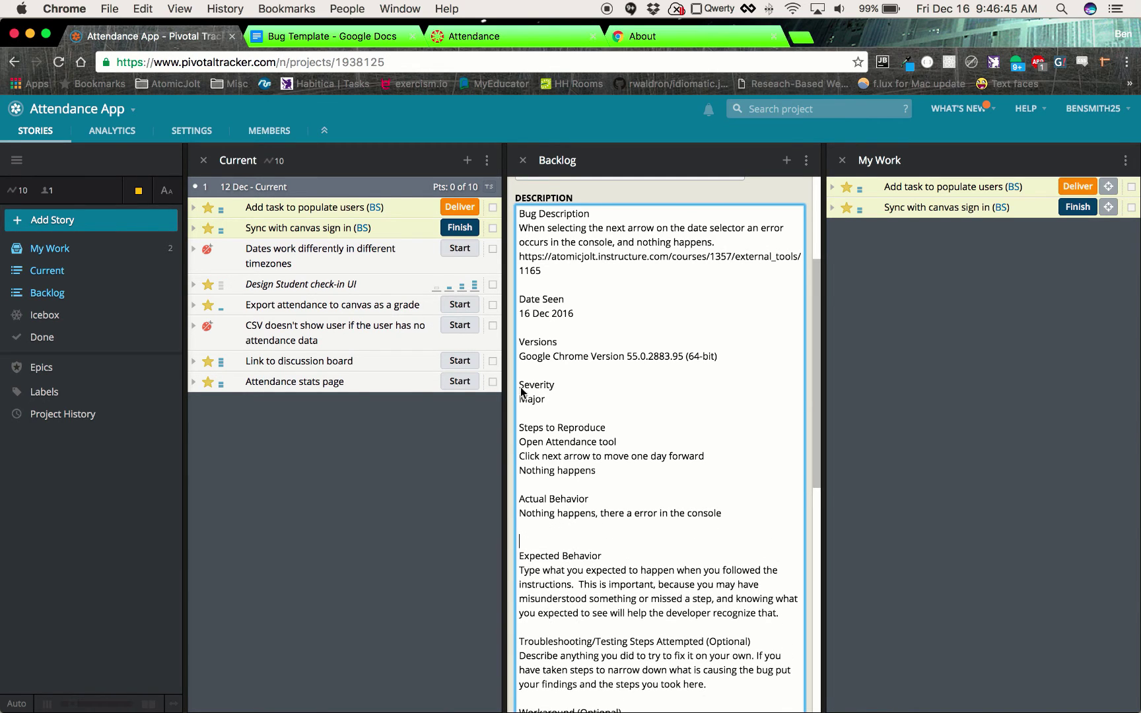
Step: Copy the uncaught TypeError and its 'at DateSelector.nextClick' stack line from the Canvas console
{"action": "key", "text": "super+3"}
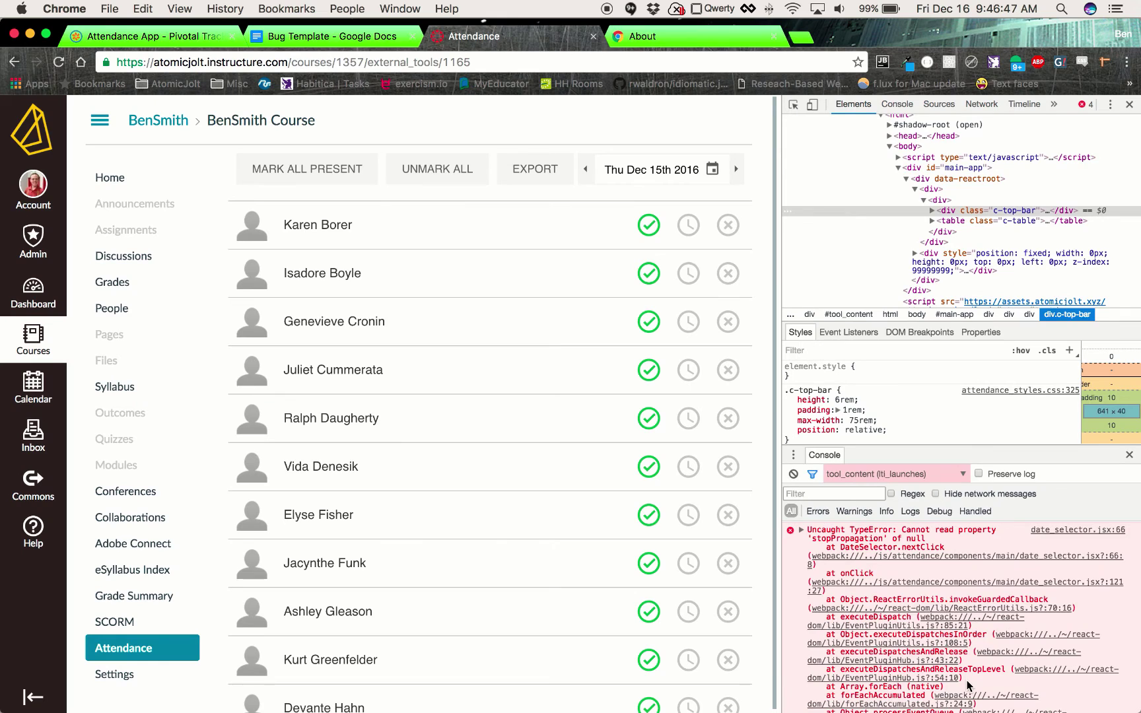
{"action": "scroll", "coordinate": [958, 668], "scroll_direction": "up", "scroll_amount": 3}
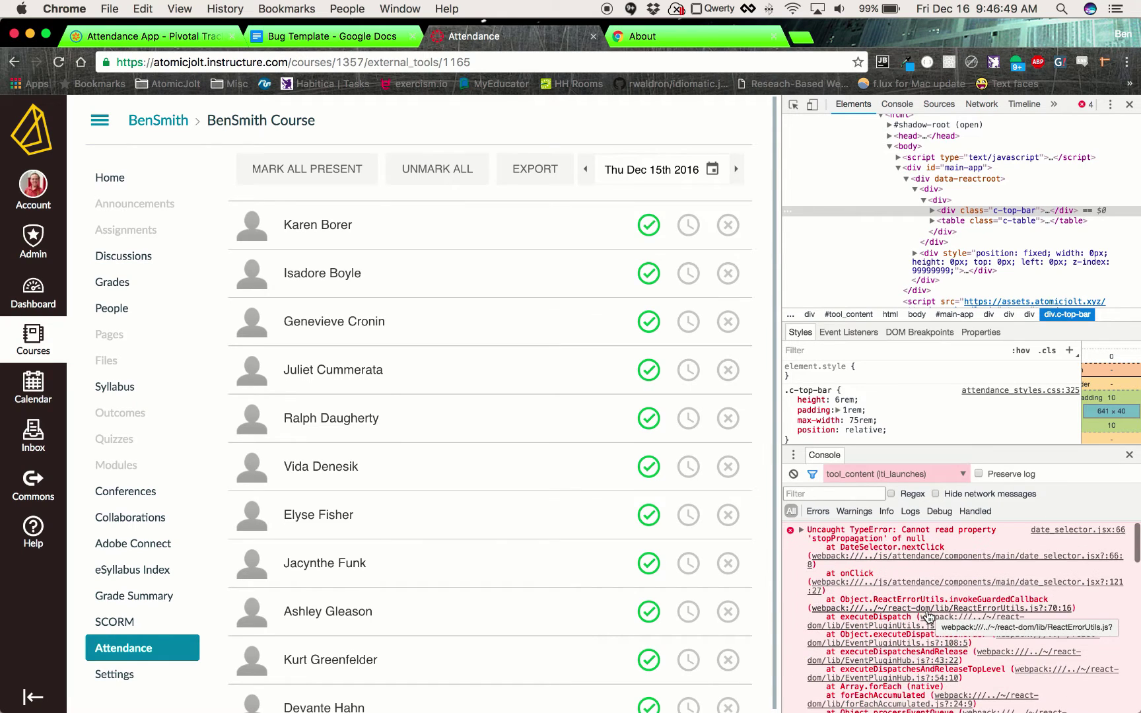
{"action": "left_click", "coordinate": [809, 533]}
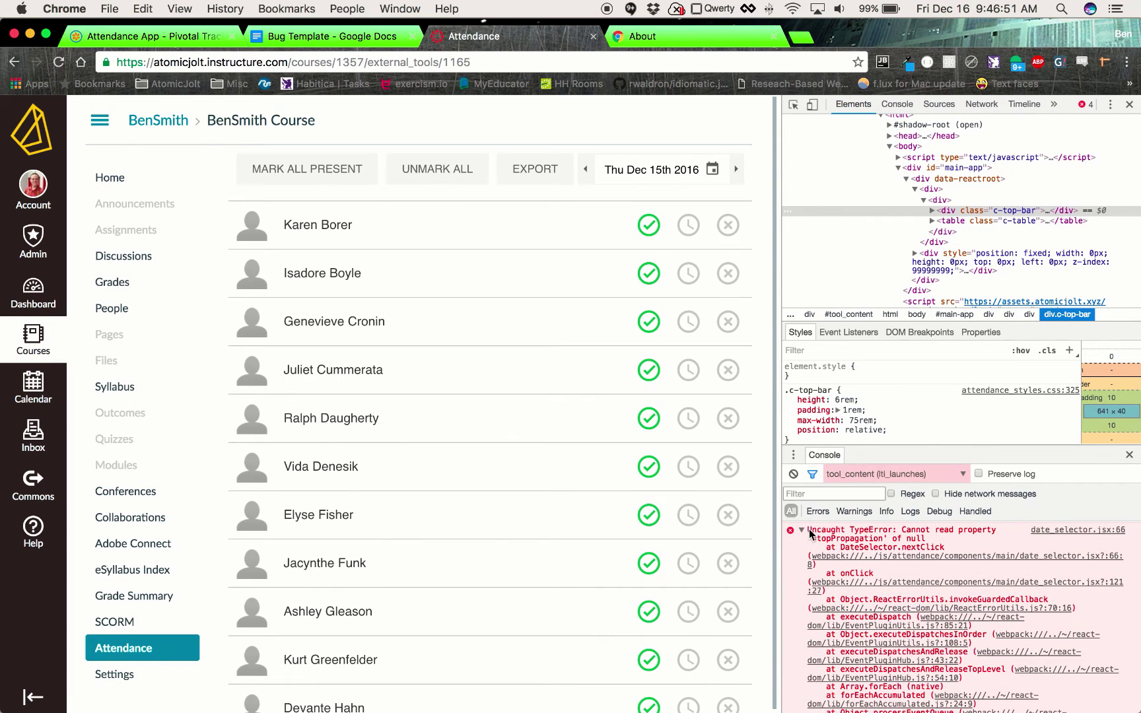
{"action": "left_click_drag", "start_coordinate": [810, 532], "coordinate": [946, 554]}
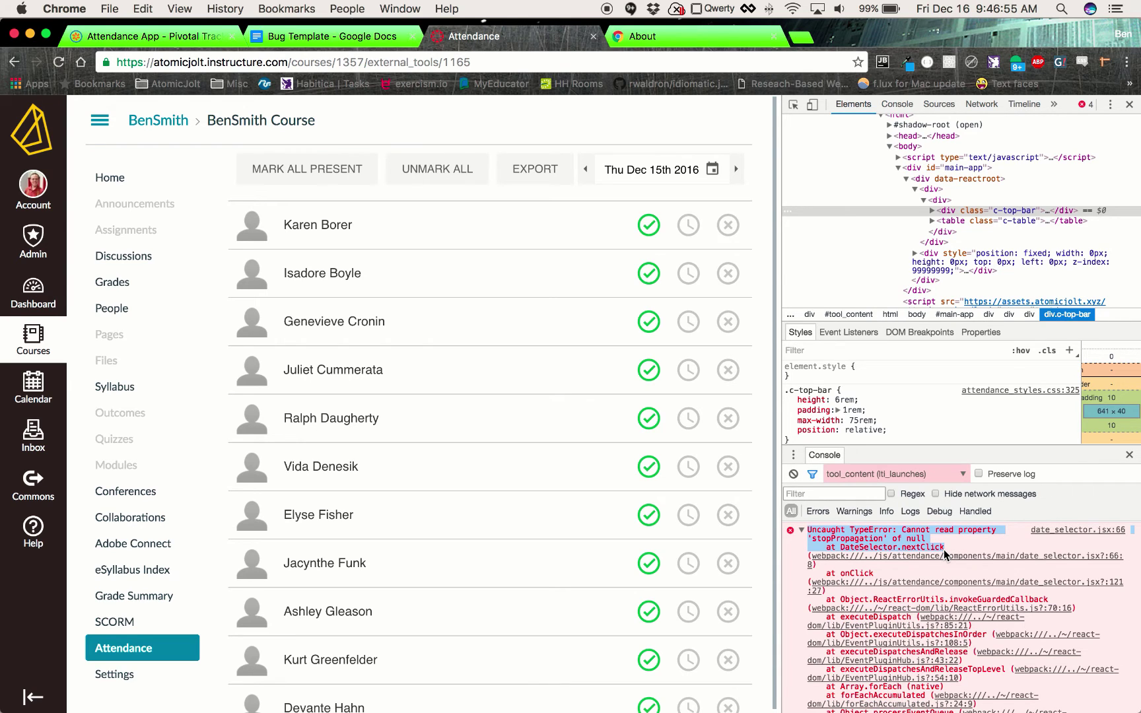
{"action": "key", "text": "super+c"}
{"action": "left_click", "coordinate": [360, 37]}
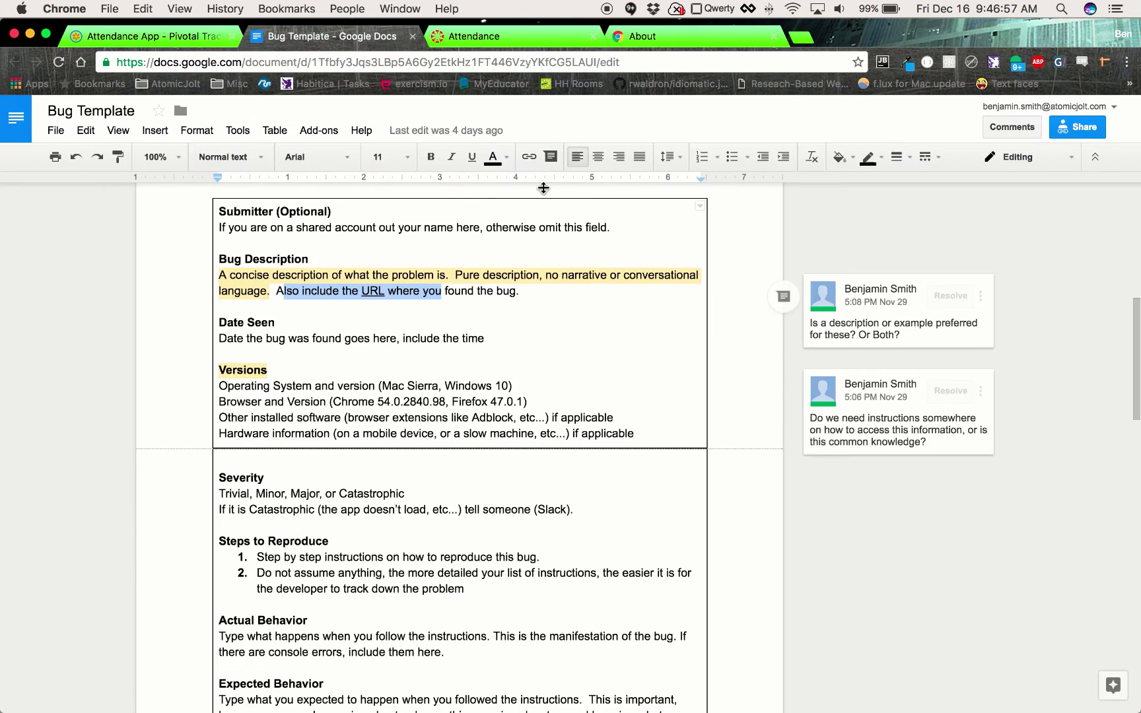
{"action": "left_click", "coordinate": [166, 37]}
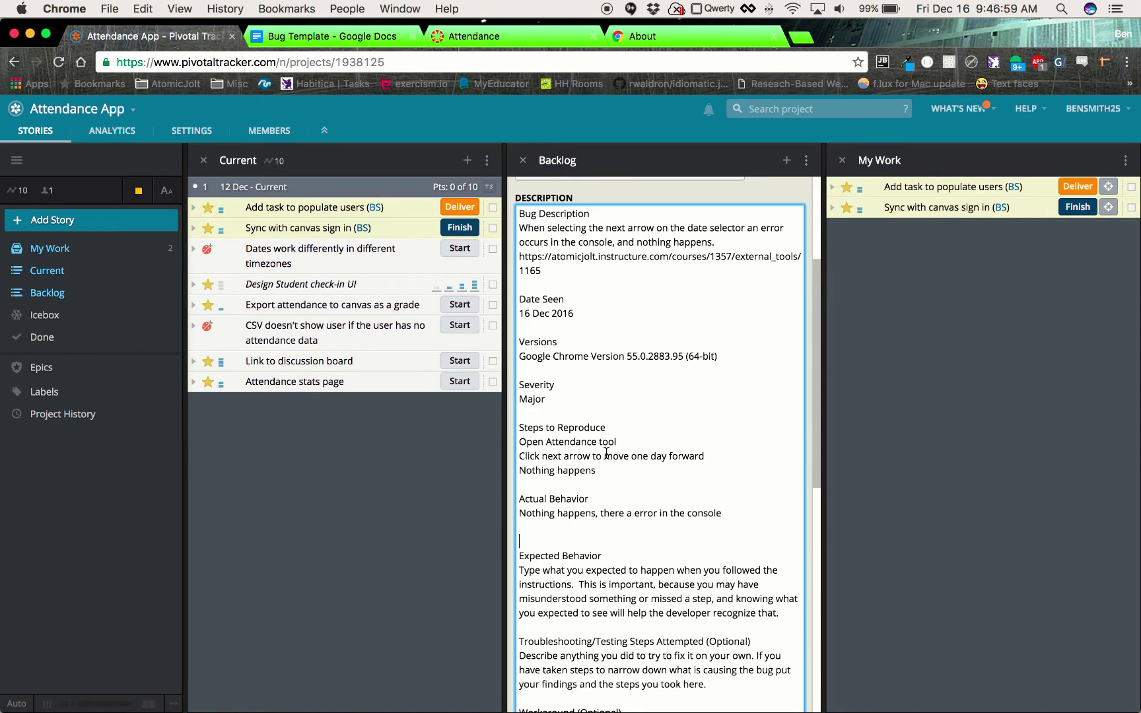
Step: Paste the console error under Actual Behavior; set Expected Behavior to 'The next arrow should change the date to the following day'
{"action": "key", "text": "super+v"}
{"action": "key", "text": "Delete"}
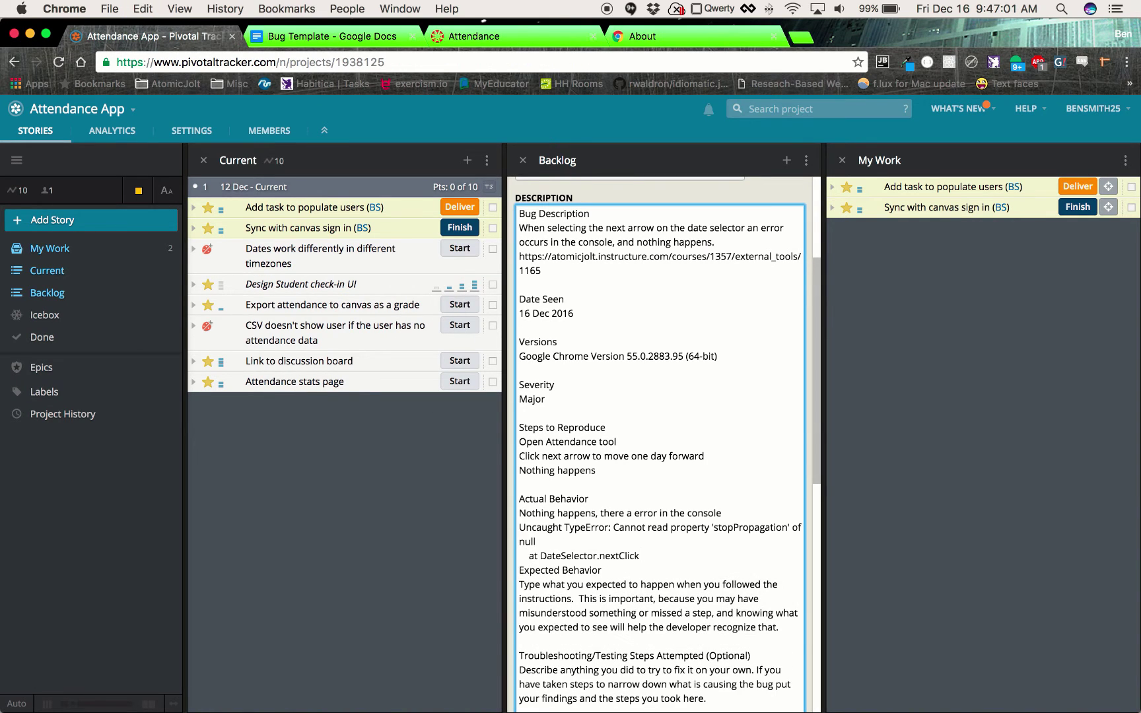
{"action": "key", "text": "Return"}
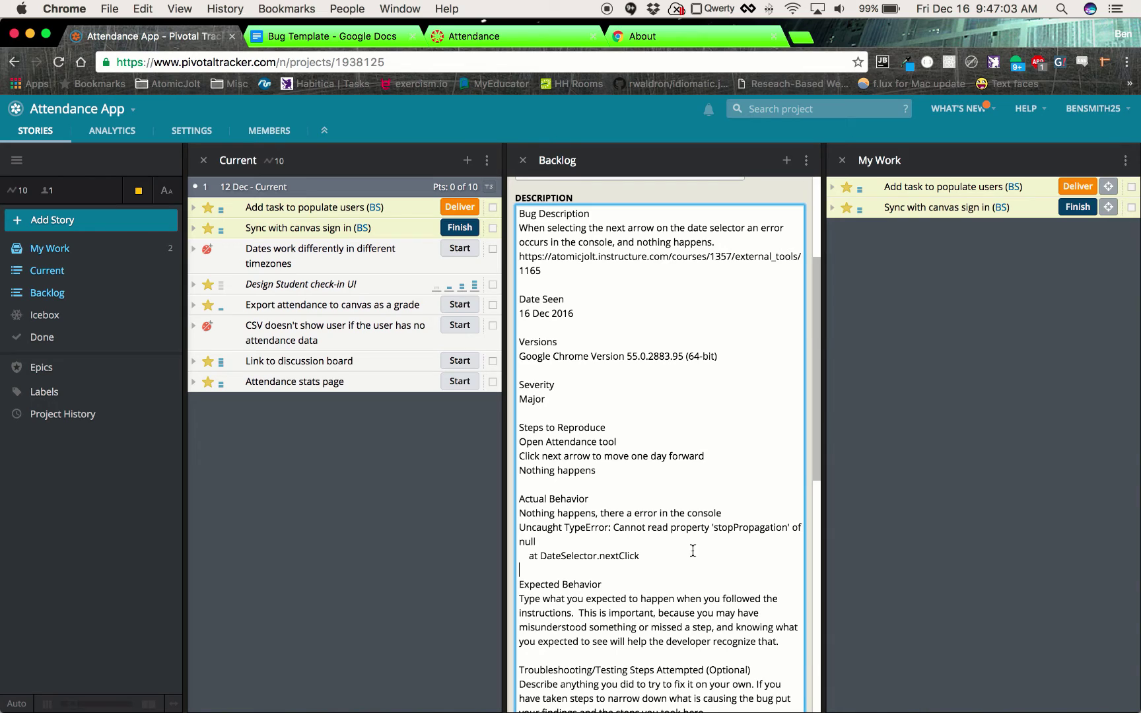
{"action": "left_click_drag", "start_coordinate": [780, 642], "coordinate": [515, 600]}
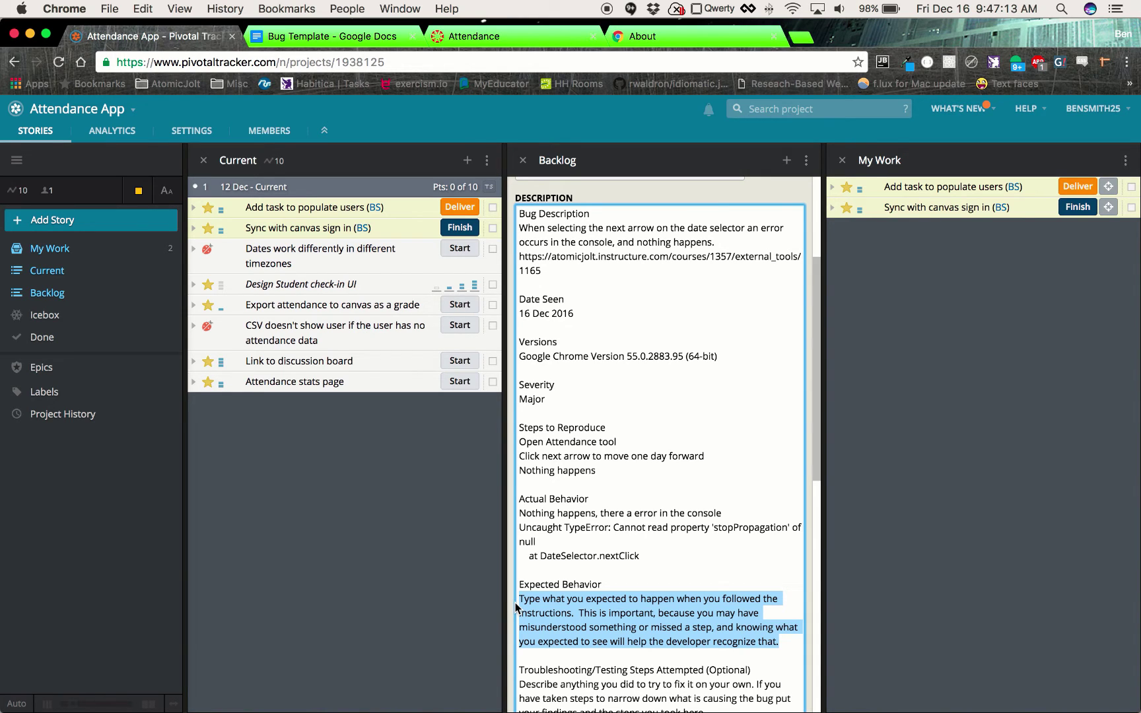
{"action": "type", "text": "The nex"}
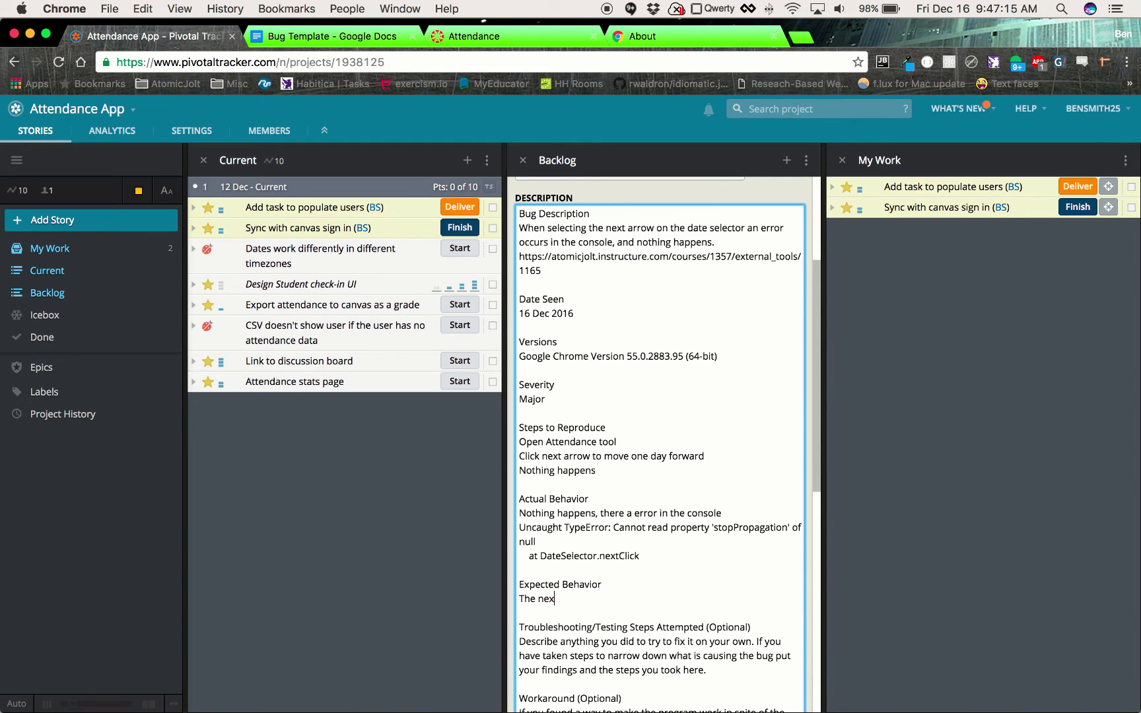
{"action": "type", "text": "t arrow should change the dat"}
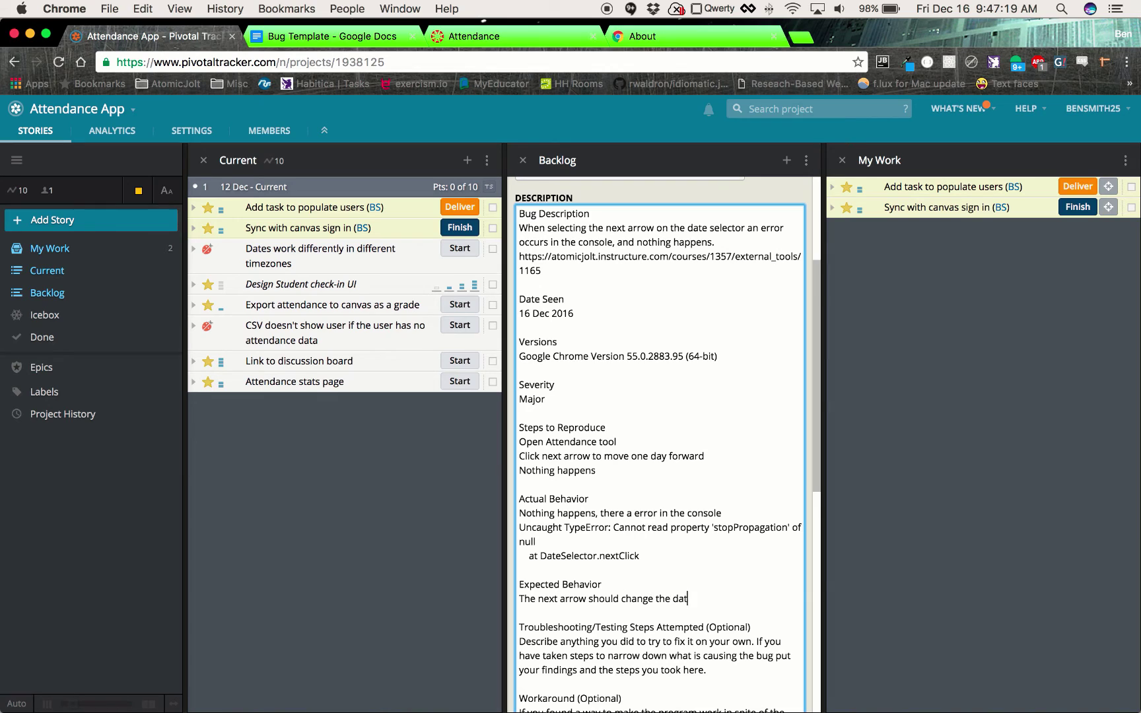
{"action": "type", "text": "e to the following day."}
Step: Delete the optional Troubleshooting section and its leftover empty line from the description
{"action": "scroll", "coordinate": [542, 572], "scroll_direction": "down", "scroll_amount": 3}
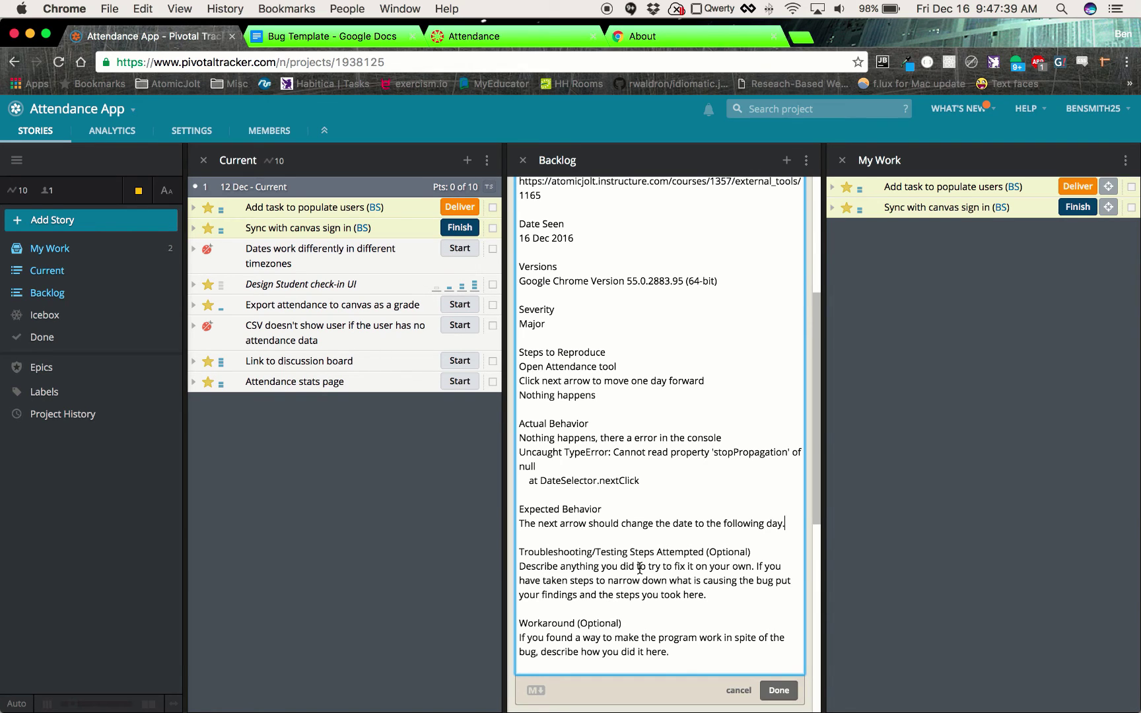
{"action": "left_click", "coordinate": [704, 595]}
{"action": "left_click_drag", "start_coordinate": [704, 595], "coordinate": [529, 553]}
{"action": "key", "text": "BackSpace"}
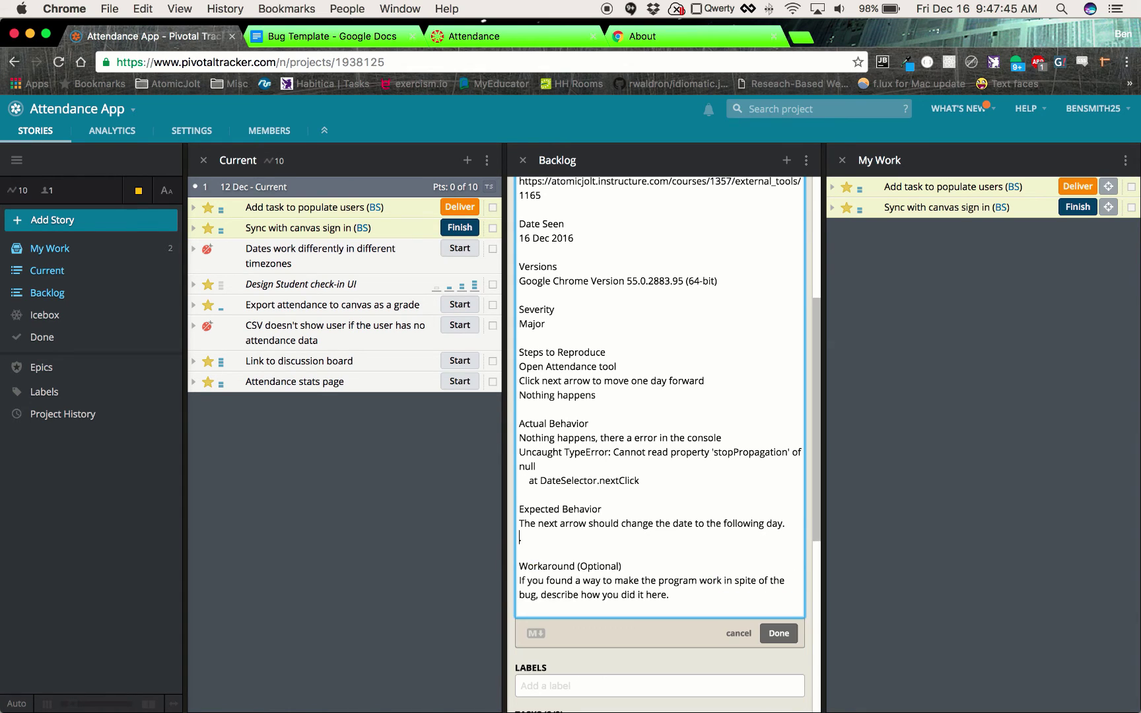
{"action": "key", "text": "BackSpace"}
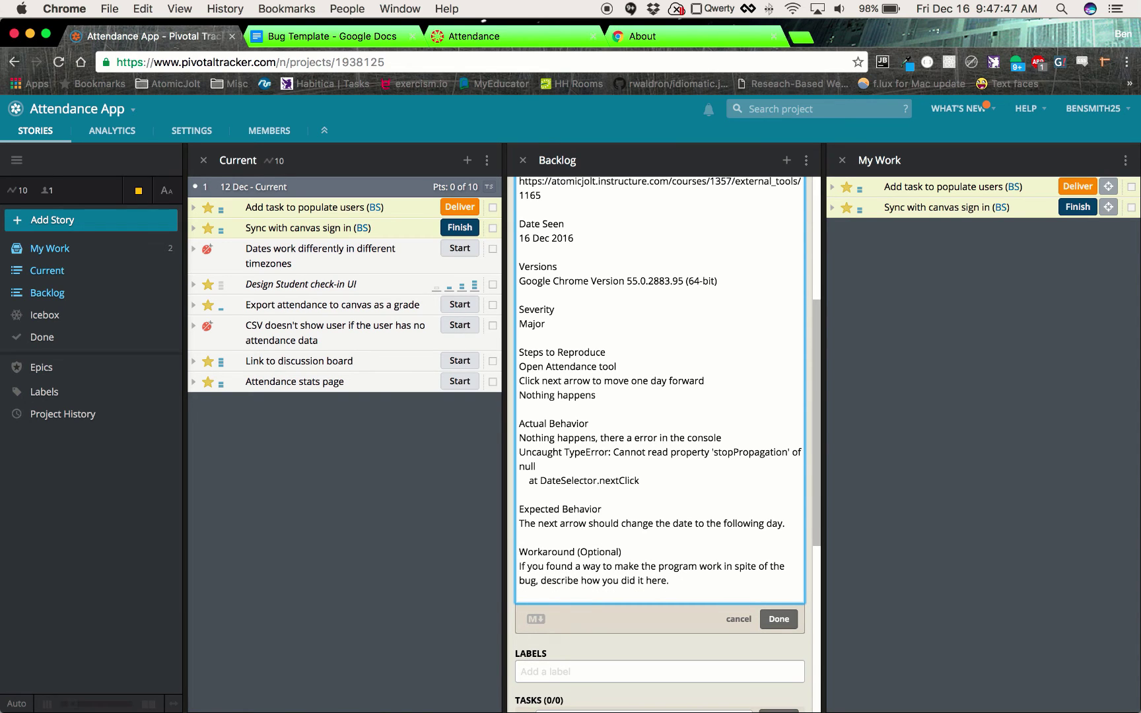
Step: Use the attendance calendar to pick December 16, then December 17, 2016
{"action": "left_click", "coordinate": [468, 35]}
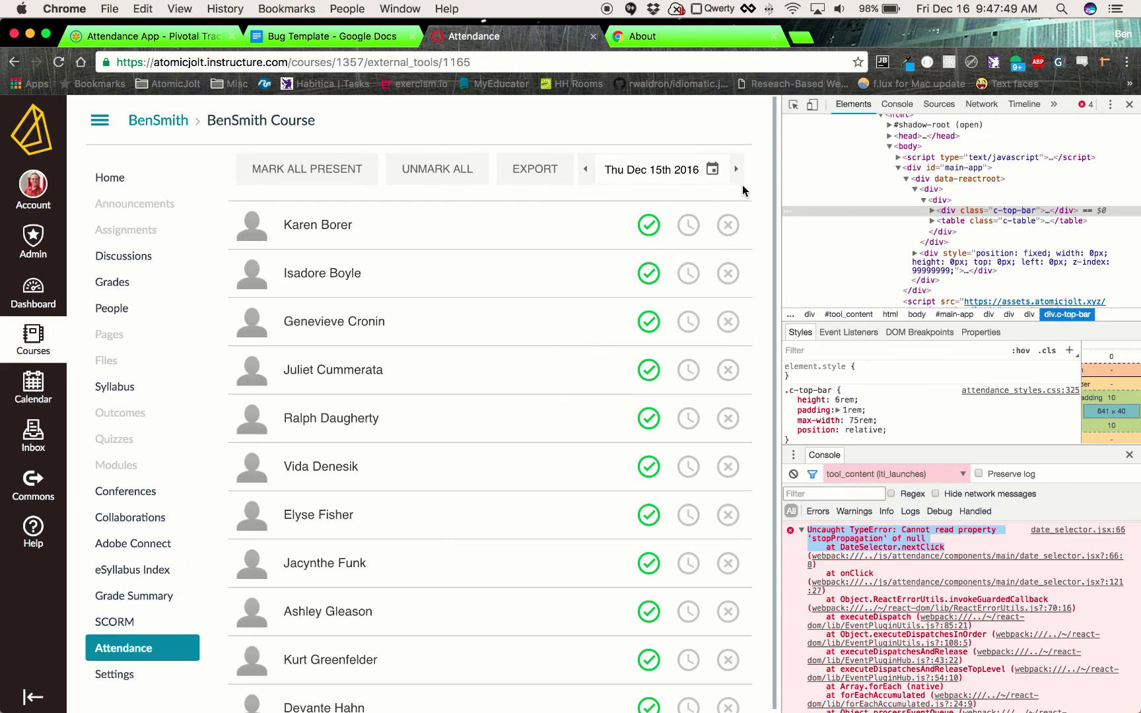
{"action": "left_click", "coordinate": [667, 170]}
{"action": "left_click", "coordinate": [722, 294]}
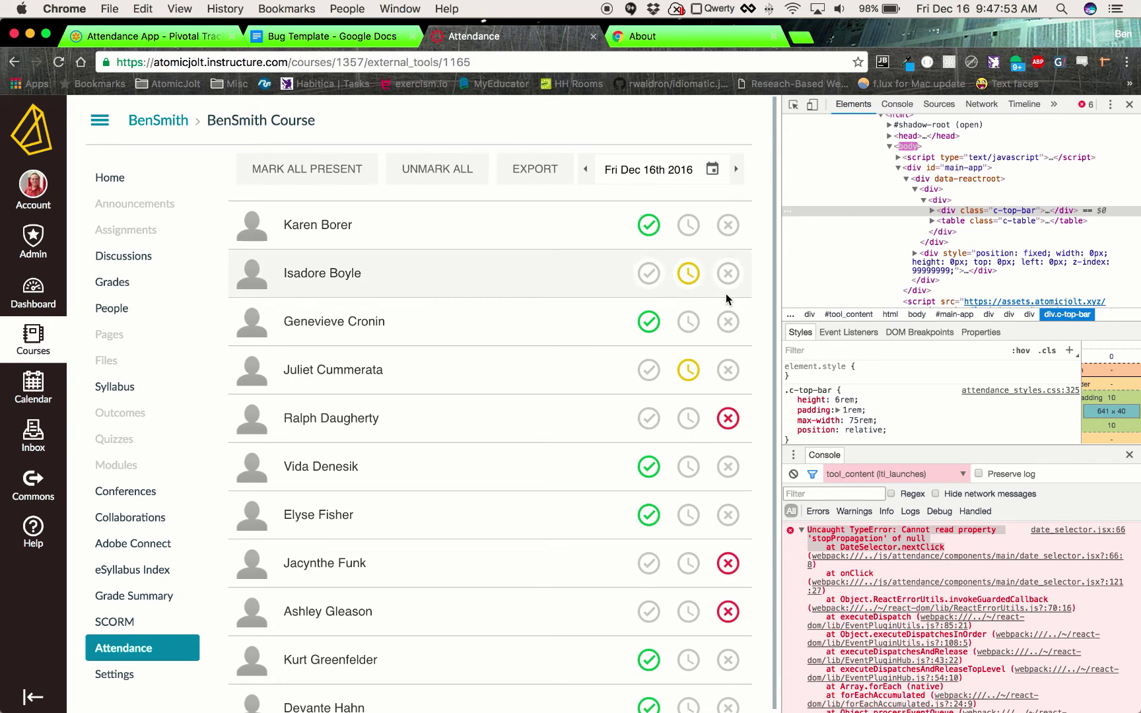
{"action": "left_click", "coordinate": [680, 175]}
{"action": "left_click", "coordinate": [741, 294]}
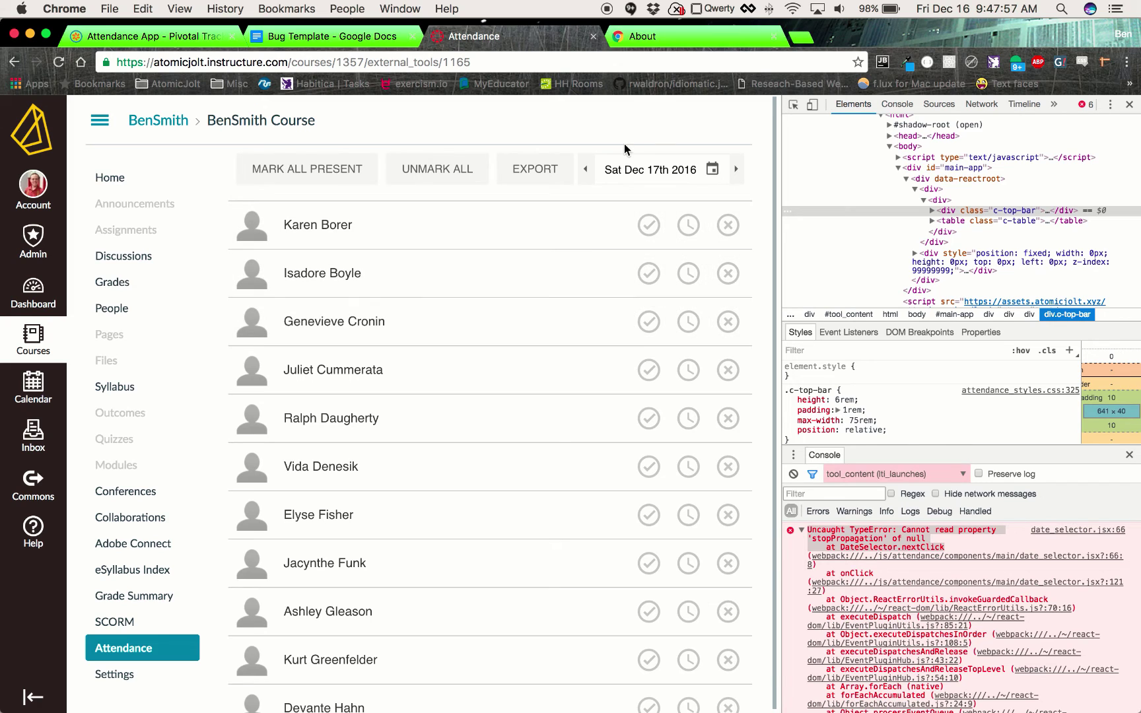
{"action": "left_click", "coordinate": [331, 36]}
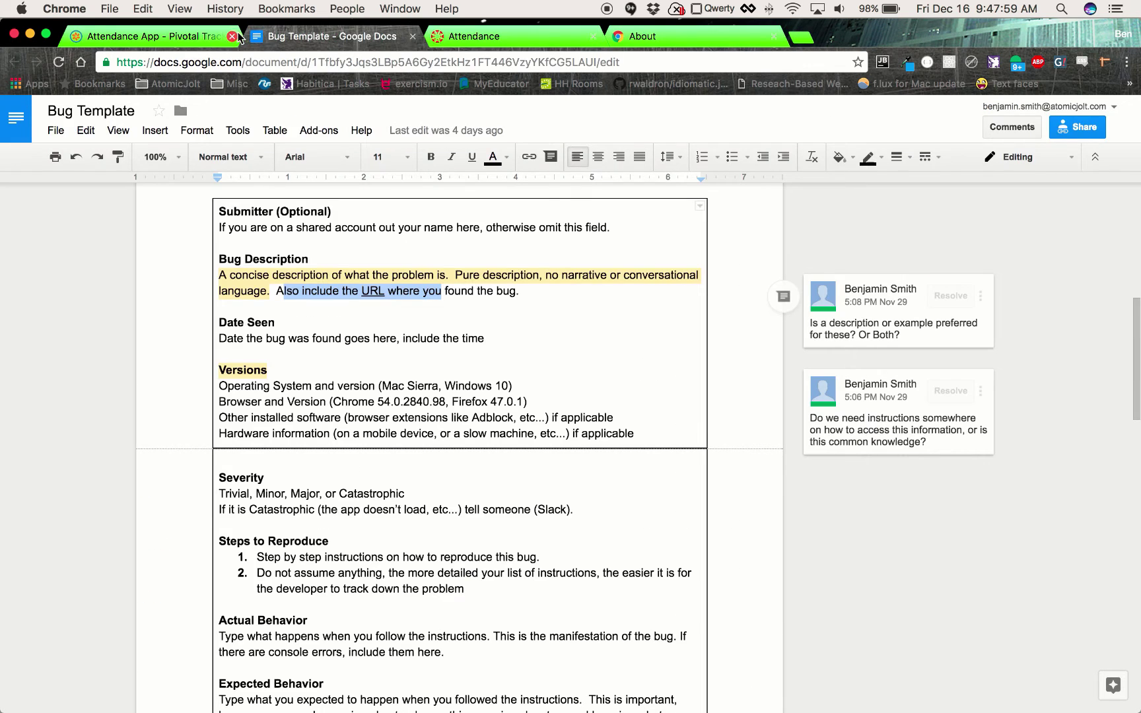
Step: Overwrite the Workaround placeholder sentence with 'If you click the calendar you can still move to any day.'
{"action": "left_click", "coordinate": [169, 33]}
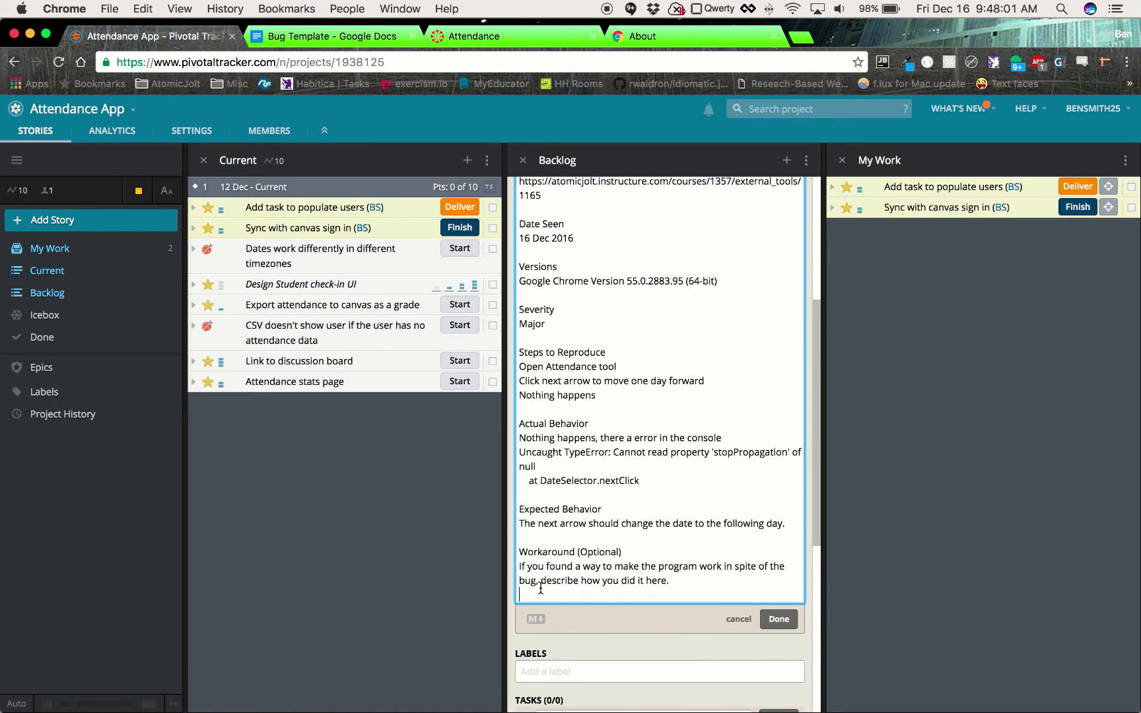
{"action": "triple_click", "coordinate": [514, 569]}
{"action": "type", "text": "If "}
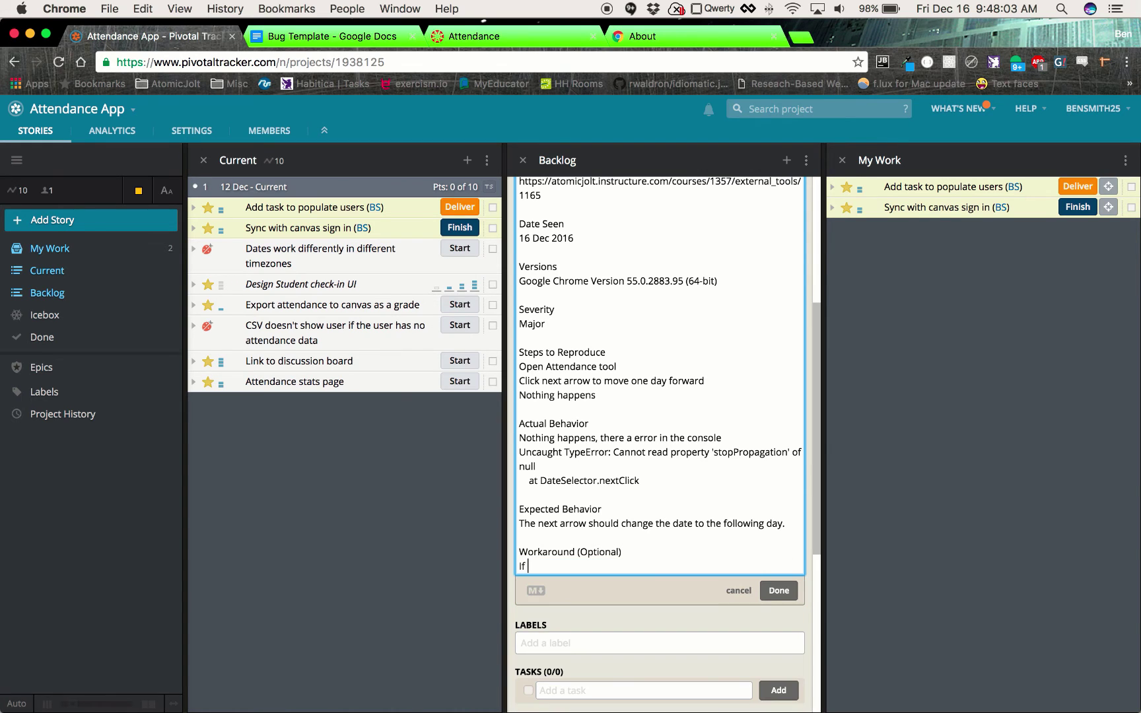
{"action": "type", "text": "you clikc"}
{"action": "key", "text": "BackSpace"}
{"action": "key", "text": "BackSpace"}
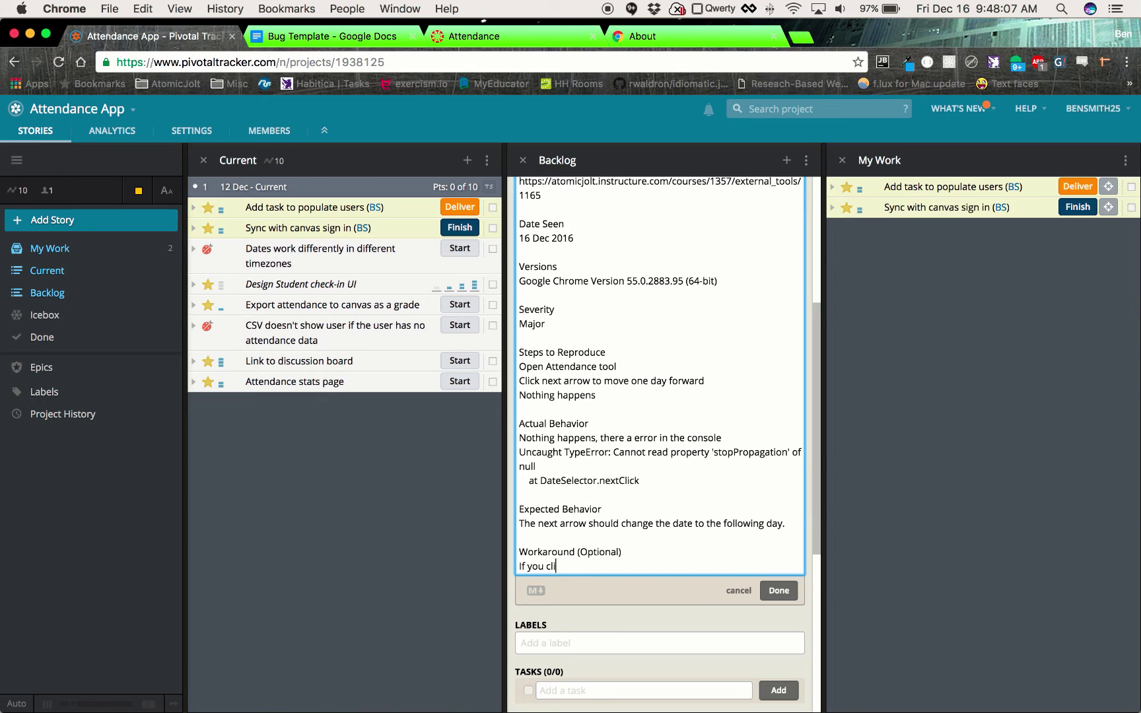
{"action": "type", "text": "ckk the calendar you can s"}
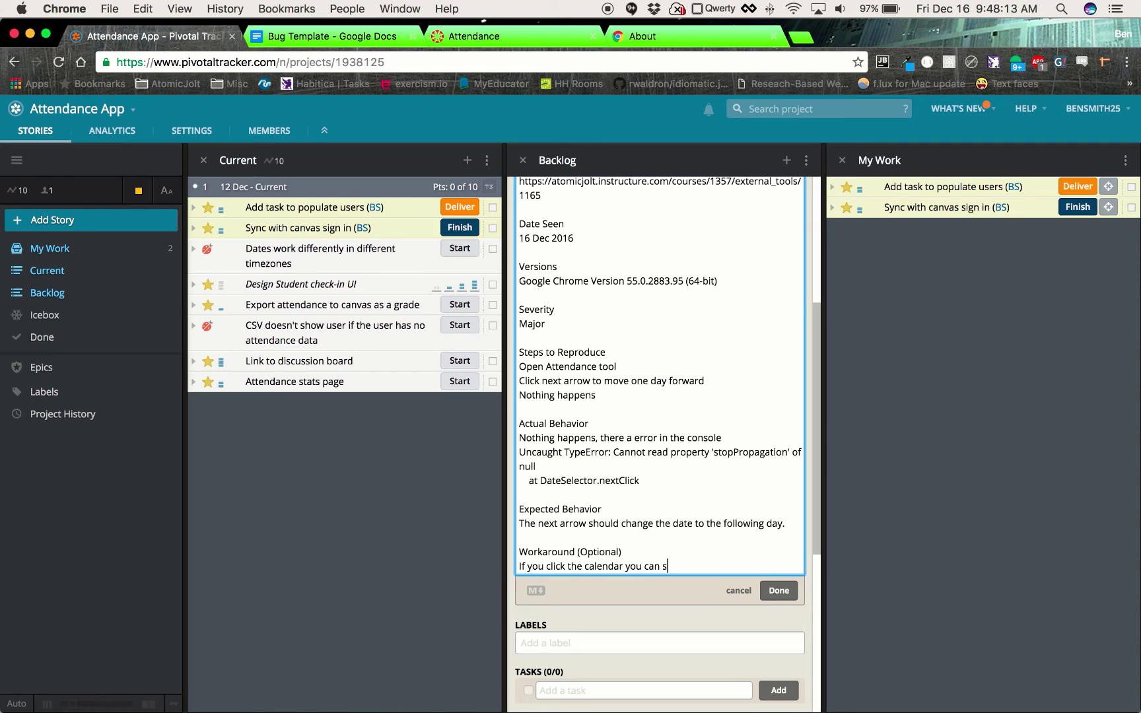
{"action": "type", "text": "till move to any day."}
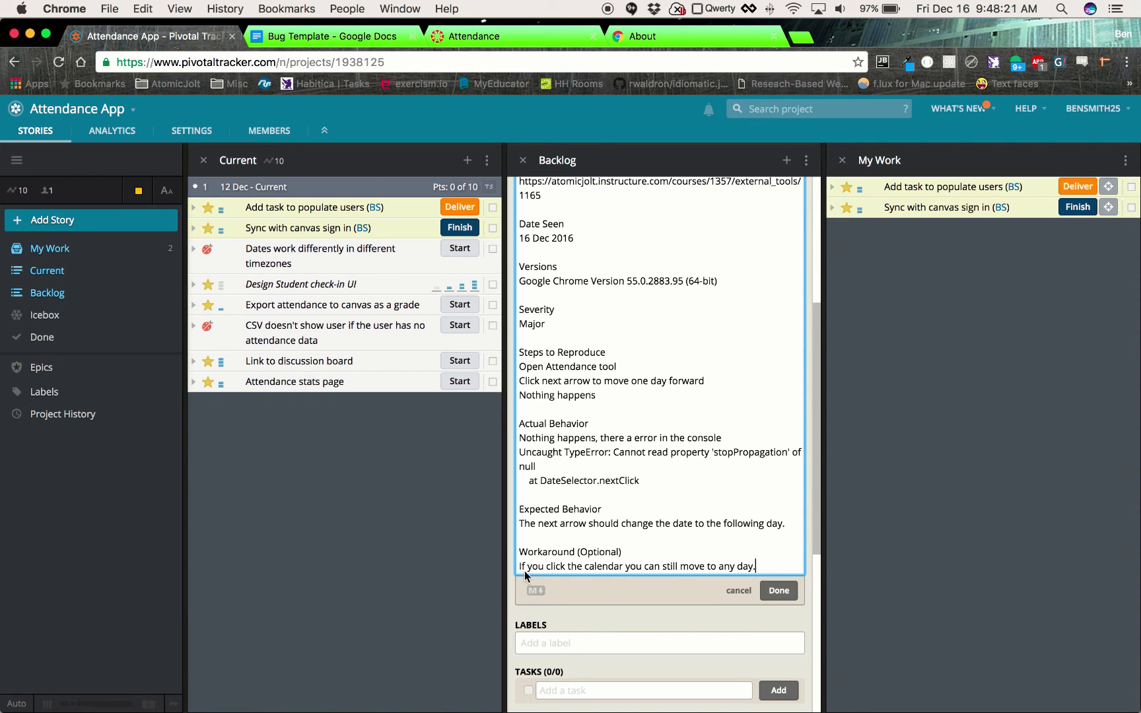
{"action": "scroll", "coordinate": [625, 409], "scroll_direction": "down", "scroll_amount": 5}
{"action": "scroll", "coordinate": [626, 408], "scroll_direction": "down", "scroll_amount": 1}
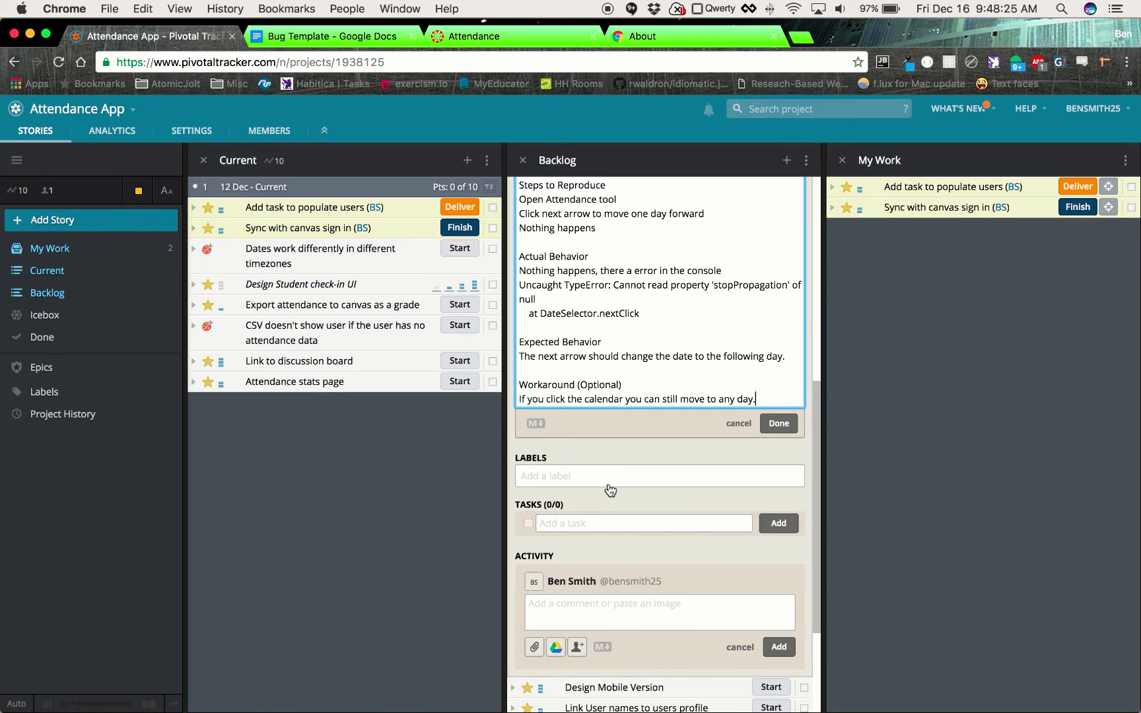
Step: Create and add the 'Attendance tool' label to the bug story
{"action": "left_click", "coordinate": [560, 478]}
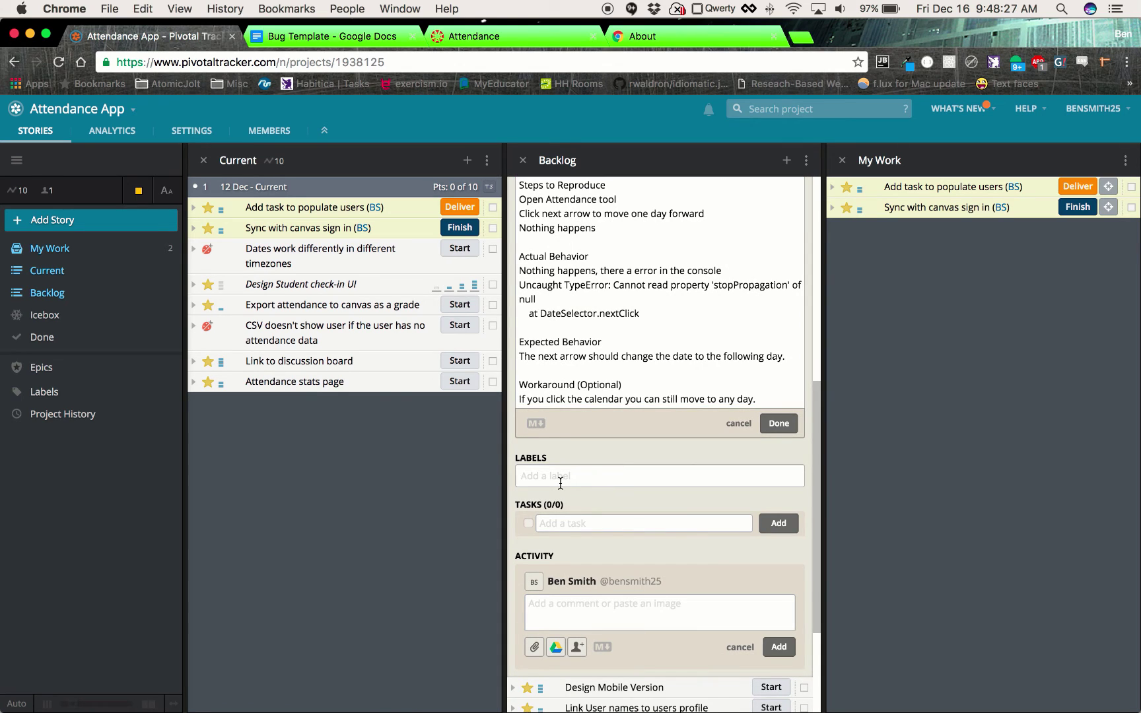
{"action": "type", "text": "Adhesvie"}
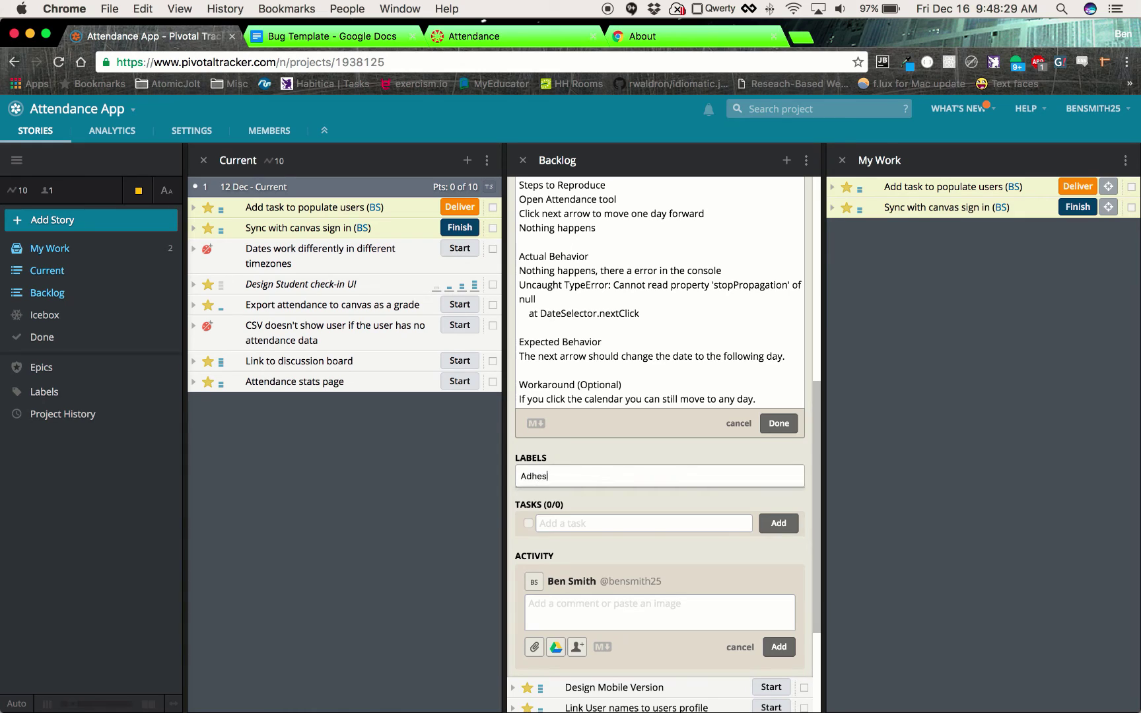
{"action": "key", "text": "BackSpace"}
{"action": "key", "text": "BackSpace"}
{"action": "key", "text": "BackSpace"}
{"action": "key", "text": "BackSpace"}
{"action": "key", "text": "BackSpace"}
{"action": "key", "text": "BackSpace"}
{"action": "key", "text": "BackSpace"}
{"action": "key", "text": "BackSpace"}
{"action": "type", "text": "Attendance tool"}
{"action": "key", "text": "Return"}
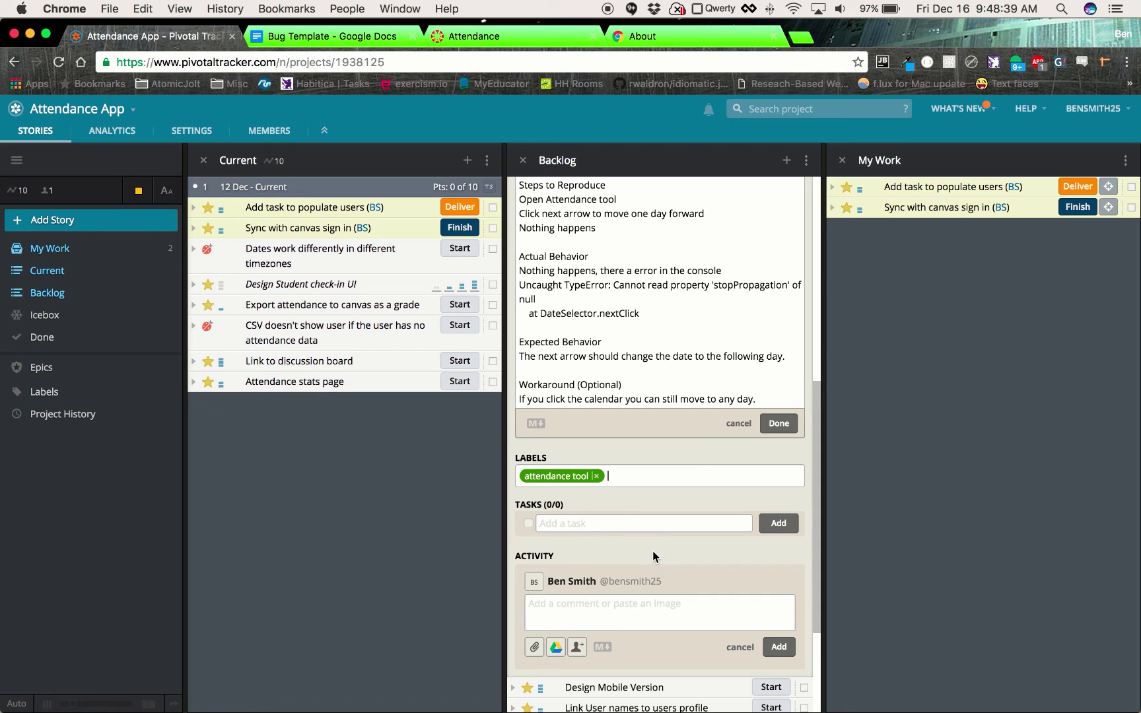
{"action": "left_click", "coordinate": [601, 523]}
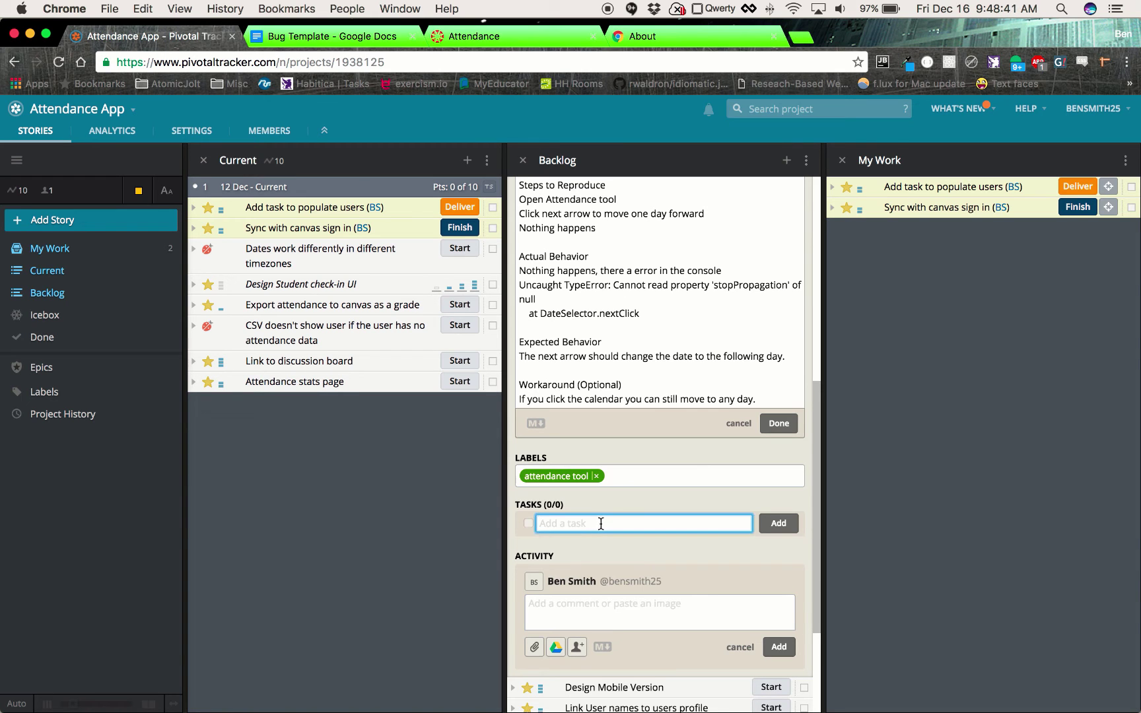
{"action": "left_click", "coordinate": [331, 36]}
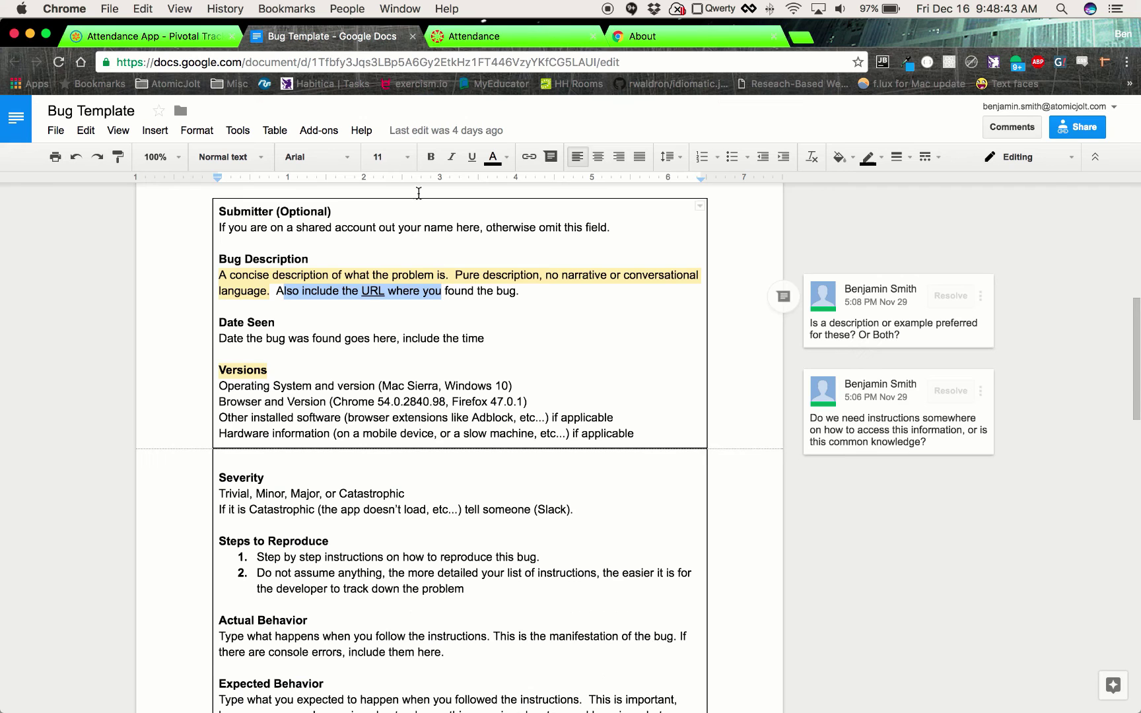
{"action": "scroll", "coordinate": [510, 403], "scroll_direction": "down", "scroll_amount": 10}
{"action": "scroll", "coordinate": [510, 403], "scroll_direction": "up", "scroll_amount": 1}
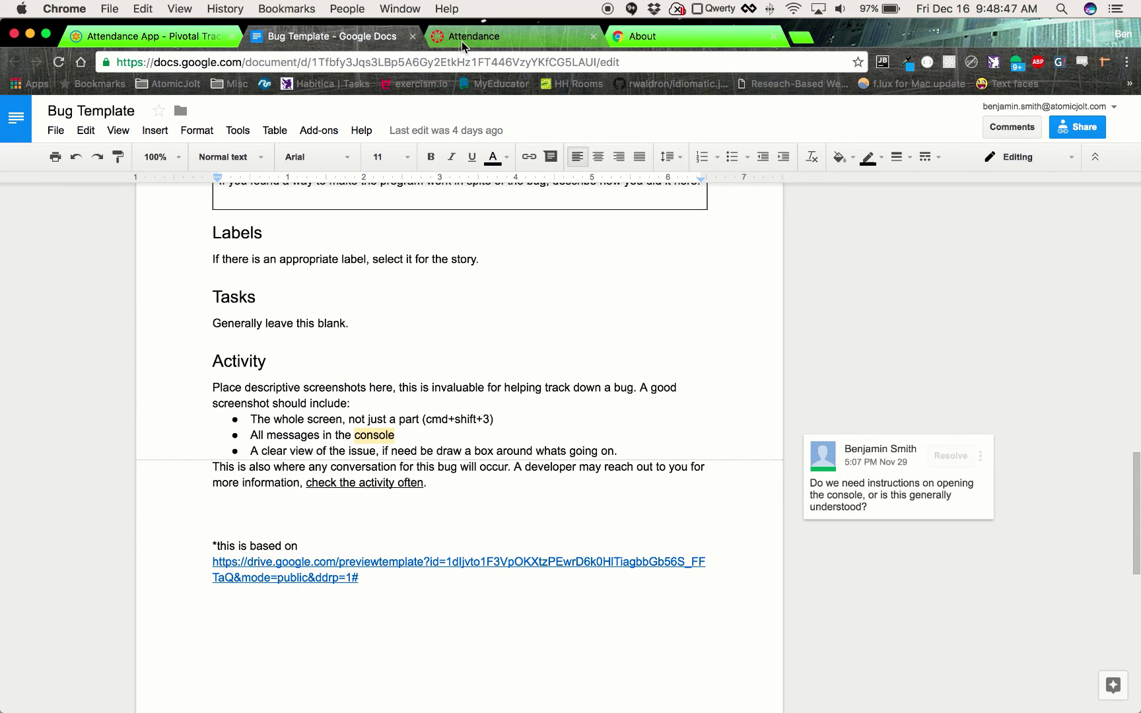
{"action": "left_click", "coordinate": [180, 39]}
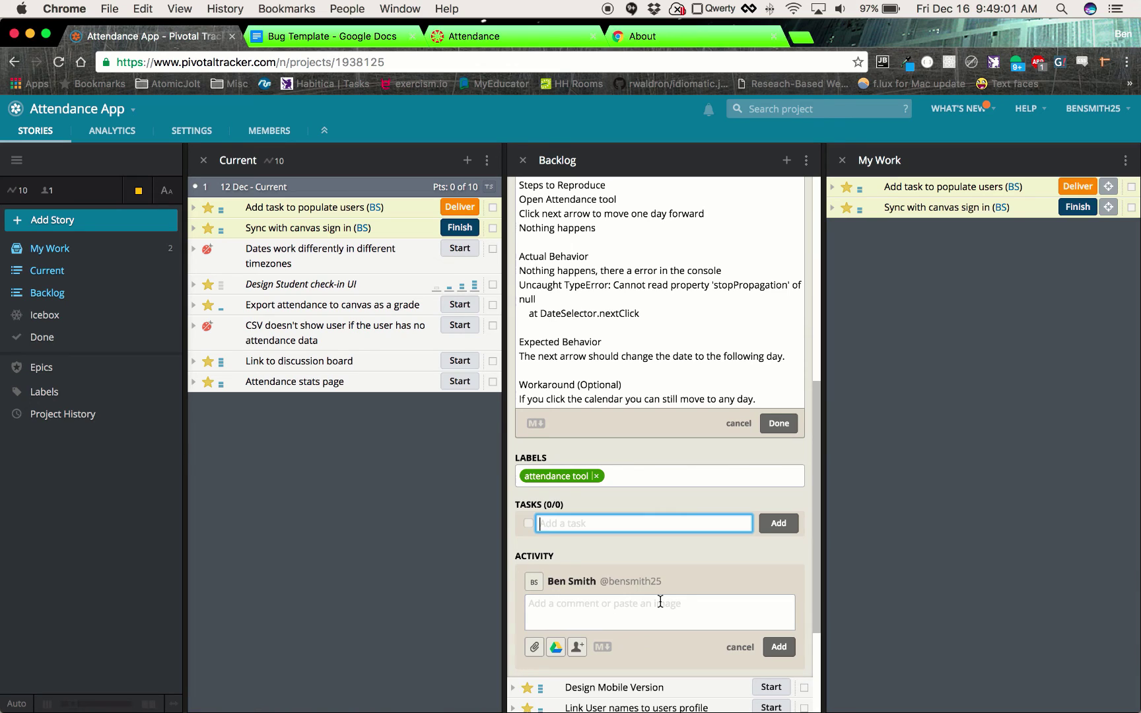
Step: Drag 'Screen Shot 2016-12-16 at 9.49.09 AM.png' from the desktop into the story's comment box
{"action": "left_click", "coordinate": [636, 606]}
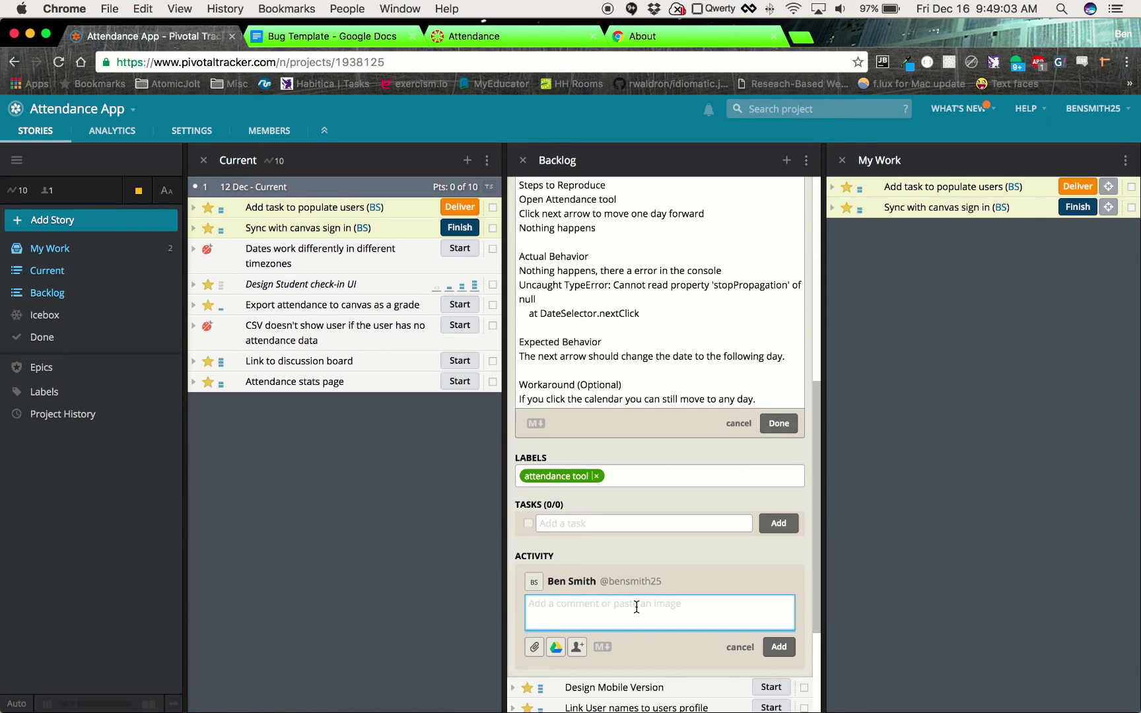
{"action": "left_click", "coordinate": [512, 38]}
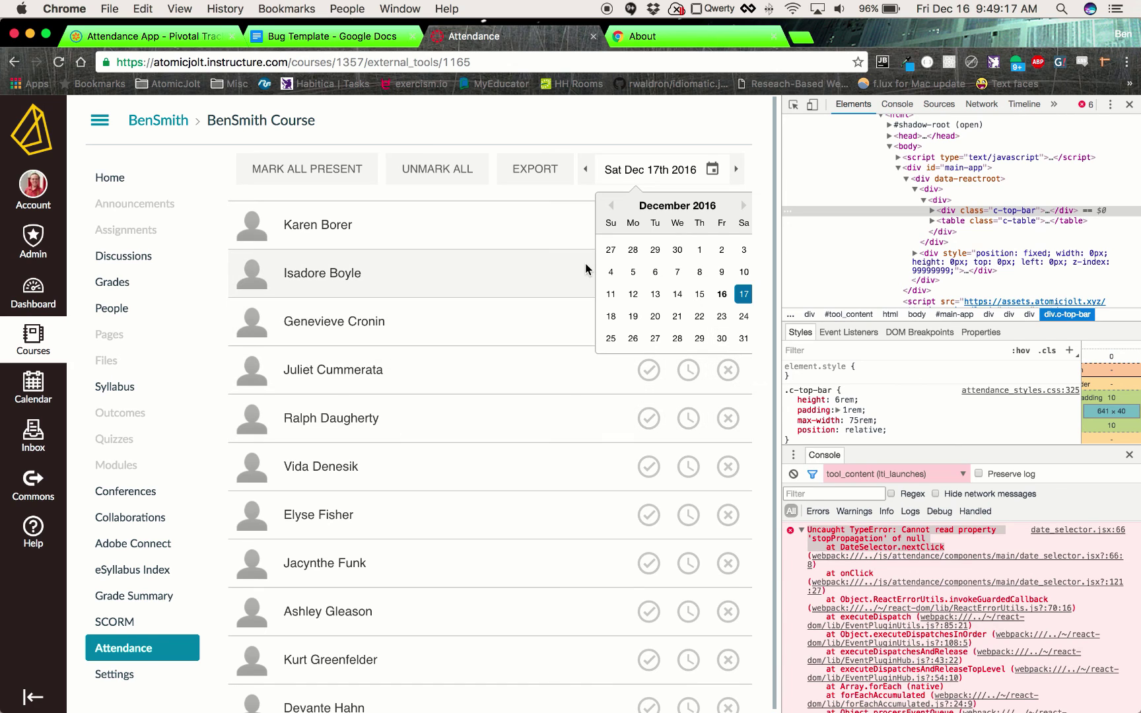
{"action": "left_click_drag", "start_coordinate": [1139, 320], "coordinate": [724, 313]}
{"action": "left_click", "coordinate": [289, 36]}
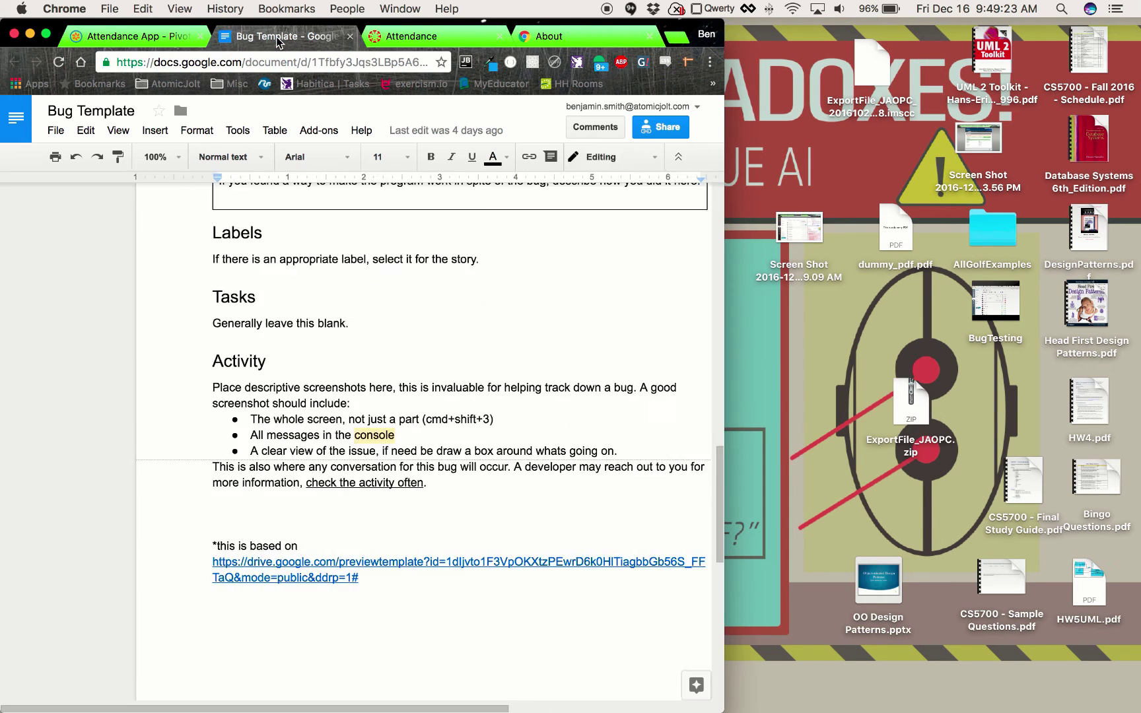
{"action": "left_click", "coordinate": [140, 28]}
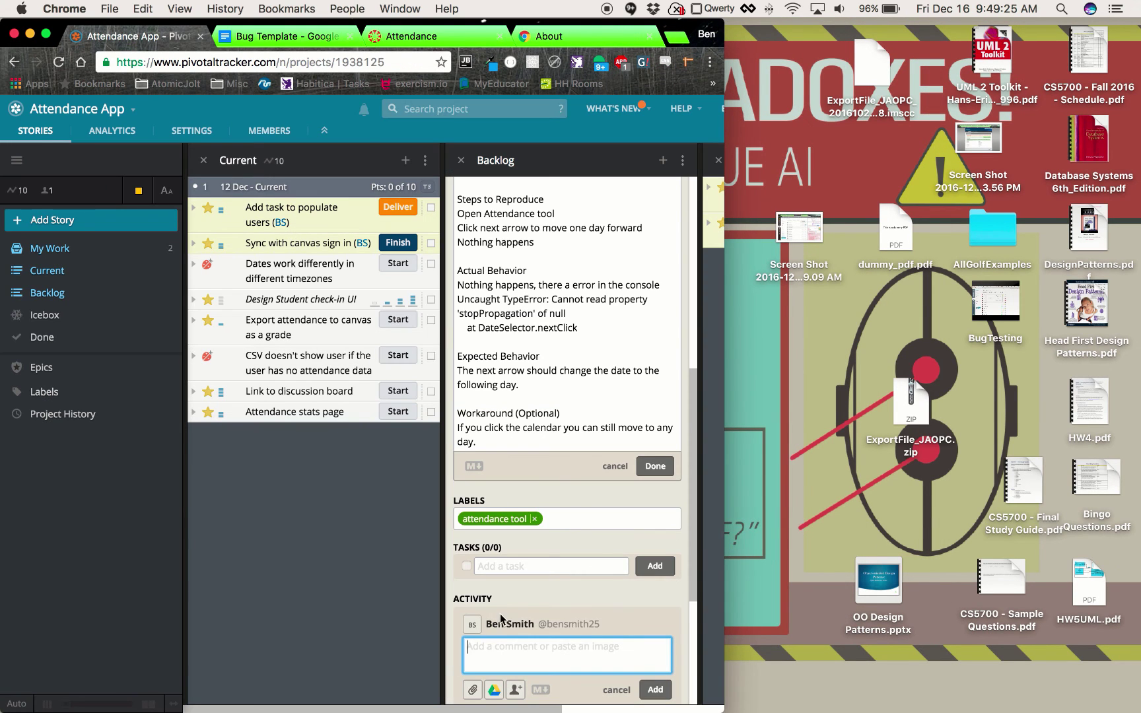
{"action": "left_click_drag", "start_coordinate": [789, 238], "coordinate": [566, 664]}
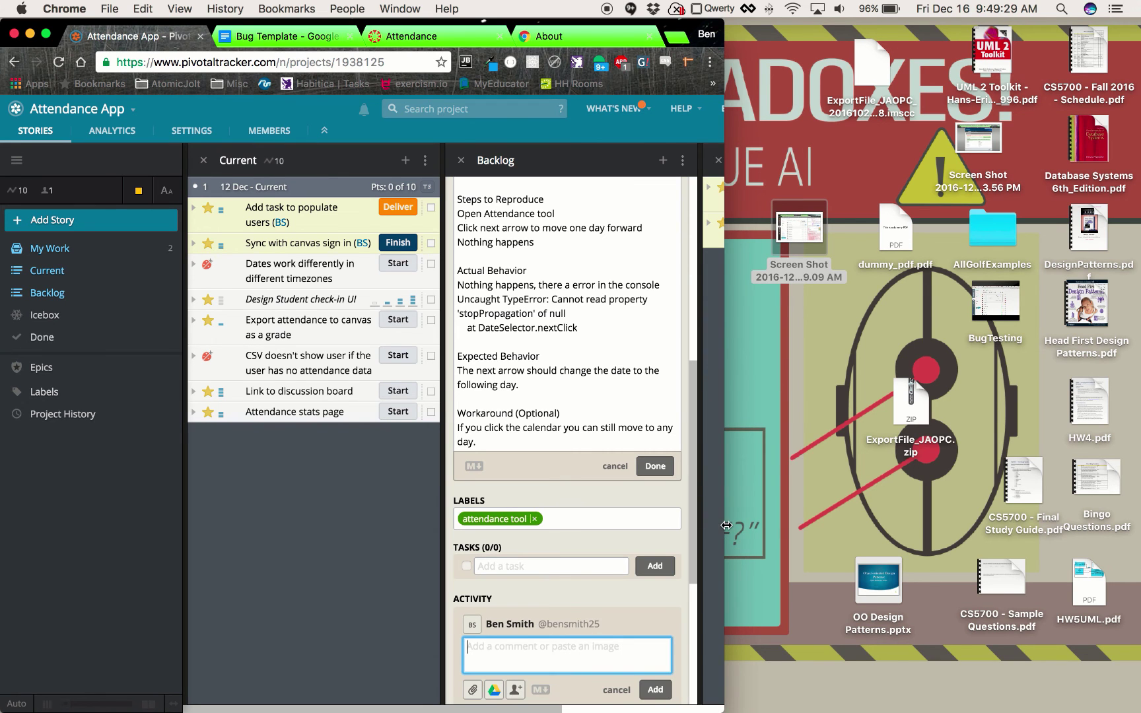
{"action": "left_click_drag", "start_coordinate": [724, 529], "coordinate": [1137, 523]}
{"action": "scroll", "coordinate": [690, 507], "scroll_direction": "down", "scroll_amount": 3}
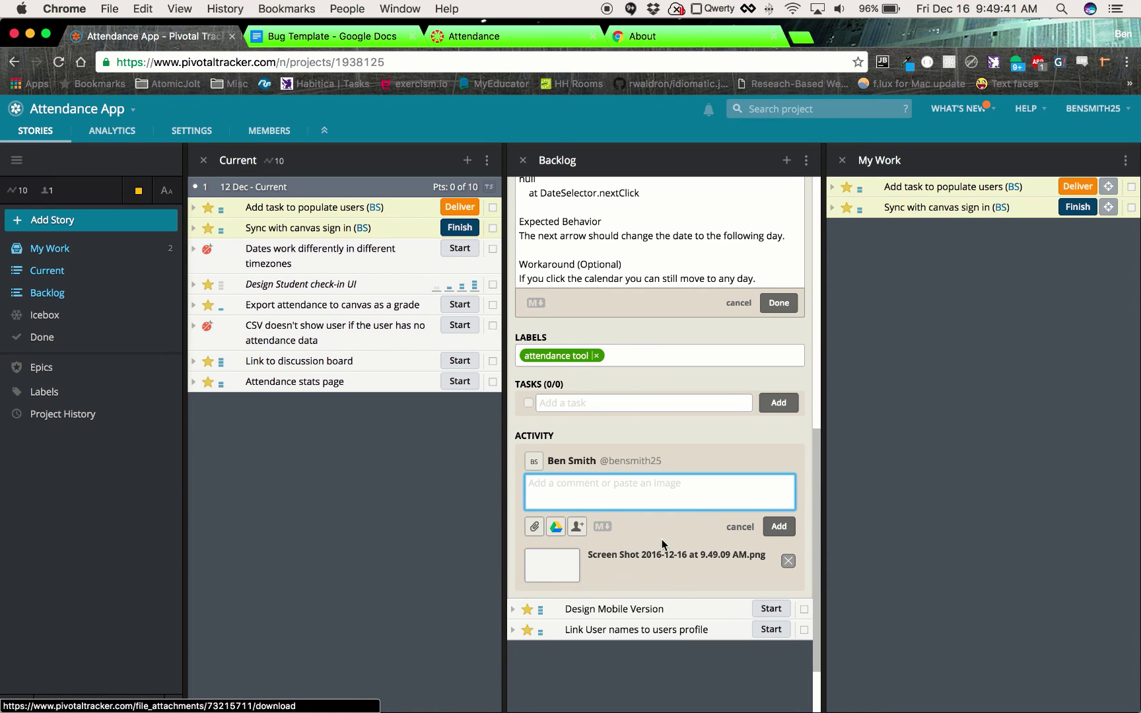
Step: Save the story 'The next on the date selector does not work'
{"action": "scroll", "coordinate": [595, 515], "scroll_direction": "up", "scroll_amount": 10}
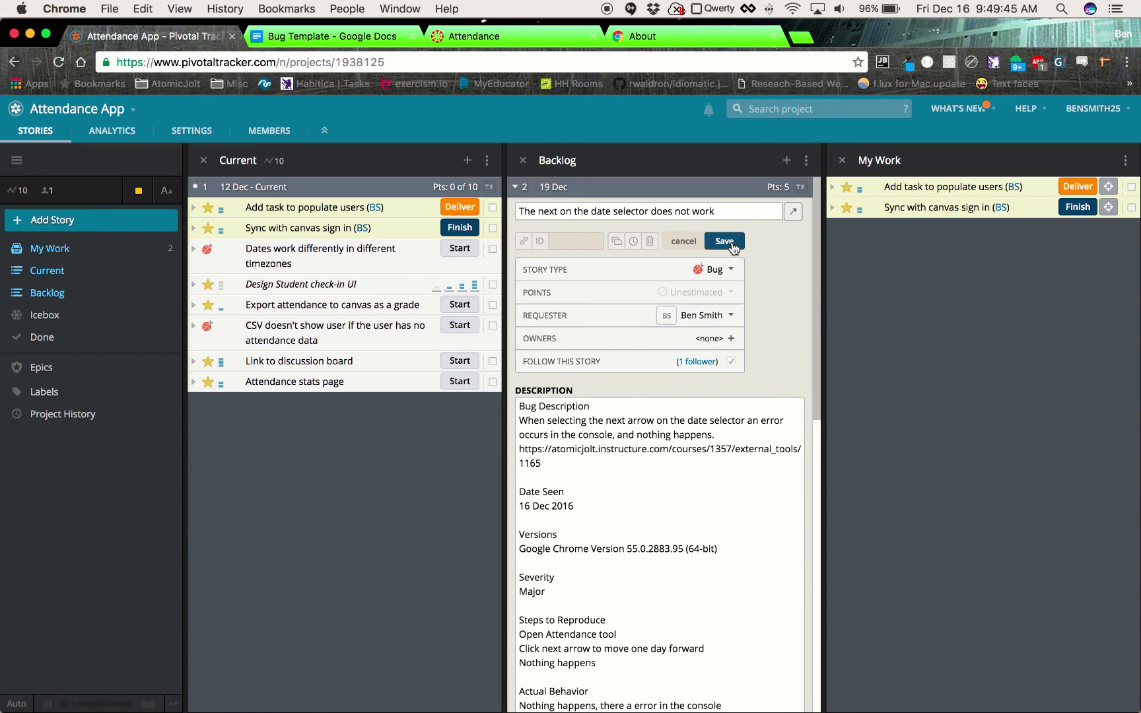
{"action": "left_click", "coordinate": [724, 241]}
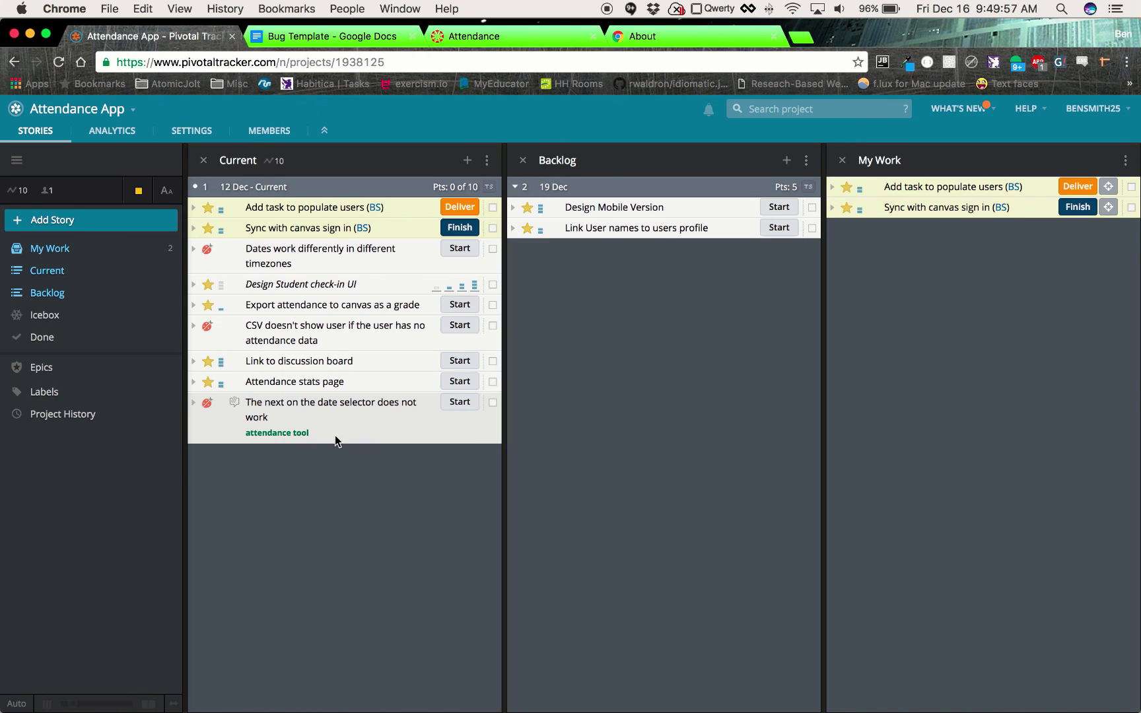
Step: Drag the date selector bug from Current into Backlog below 'Link User names to users profile'
{"action": "left_click_drag", "start_coordinate": [336, 435], "coordinate": [678, 274]}
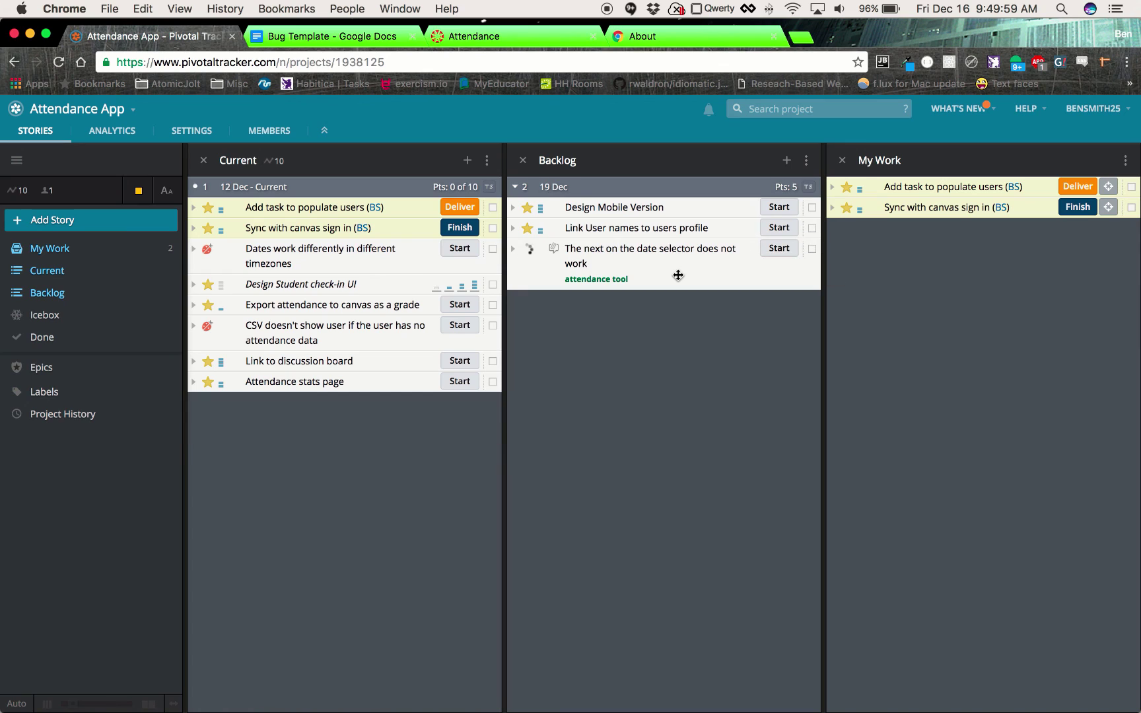